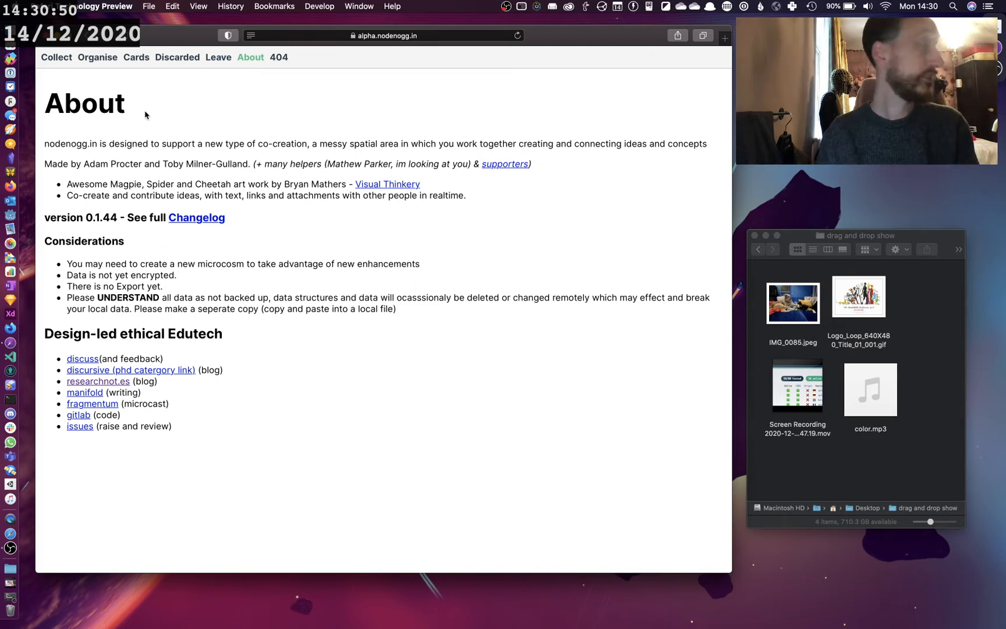
# On the Collect page, store an anonymous name for the device and create or rejoin the microcosm dec14
pyautogui.click(63, 61)
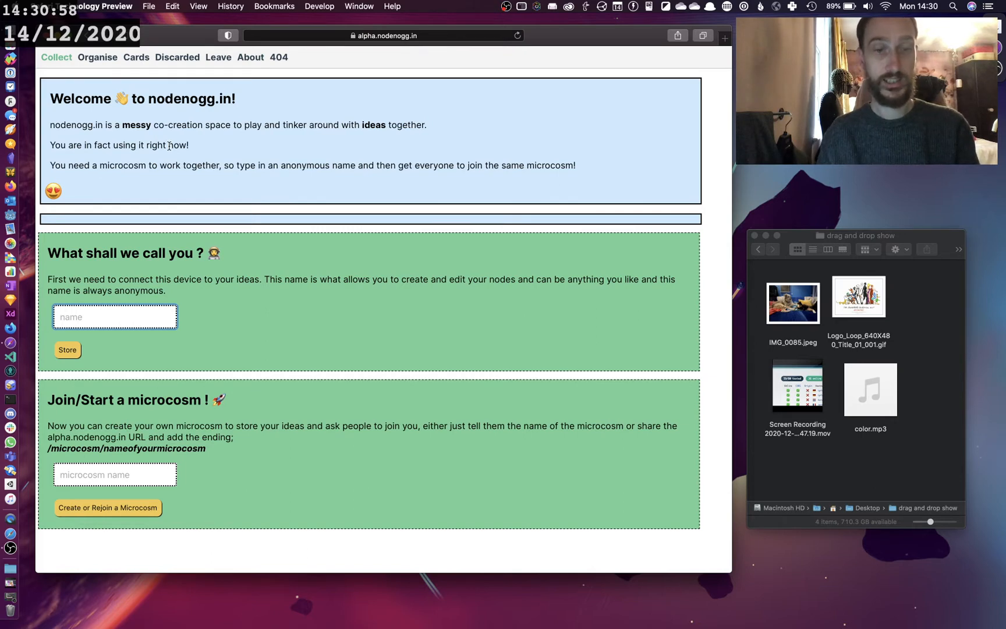
pyautogui.write('safari')
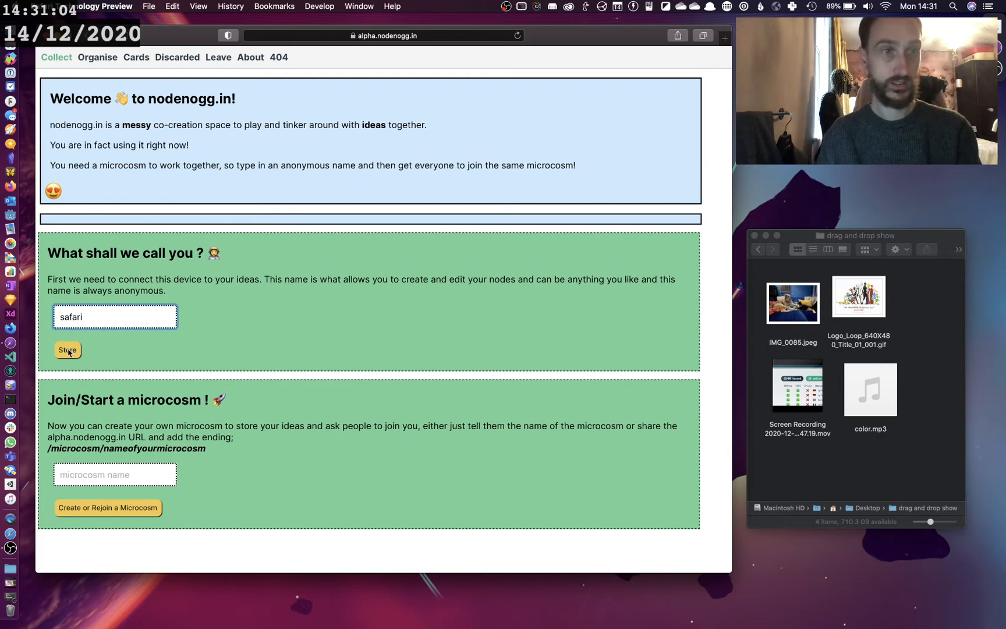
pyautogui.write('procter')
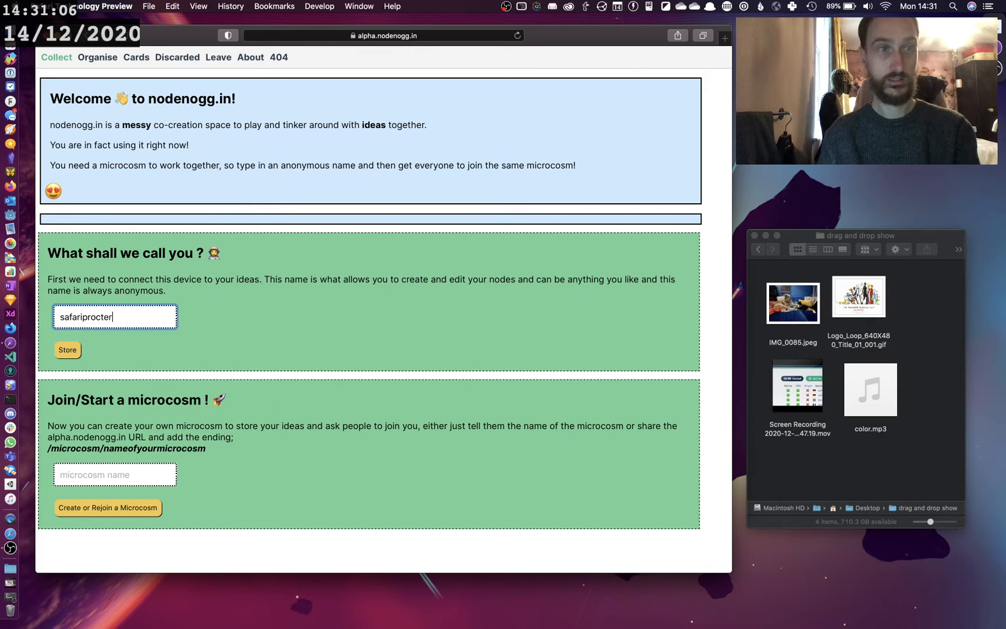
pyautogui.click(68, 352)
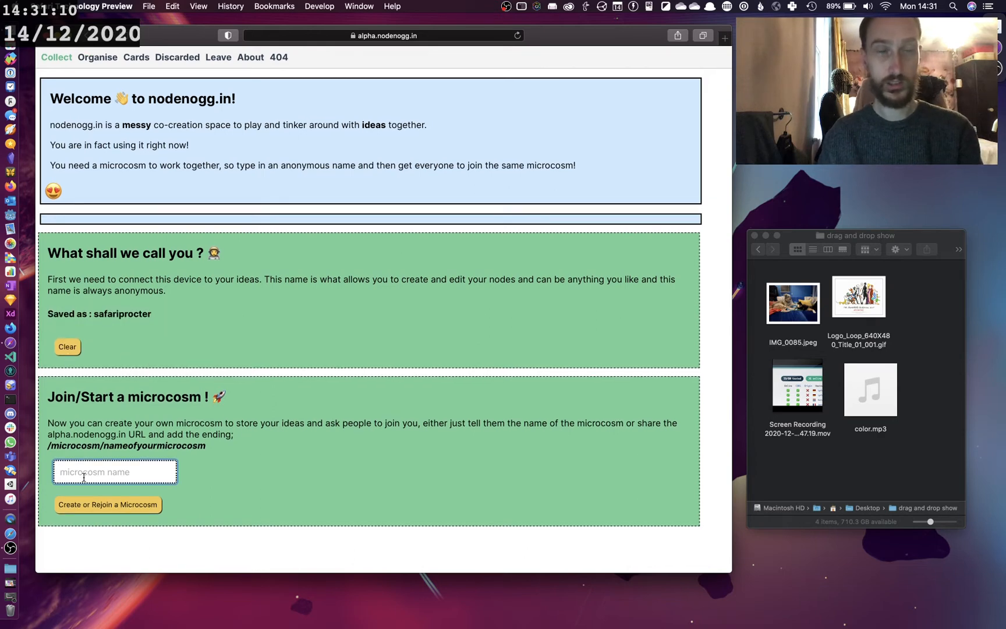
pyautogui.write('dec14')
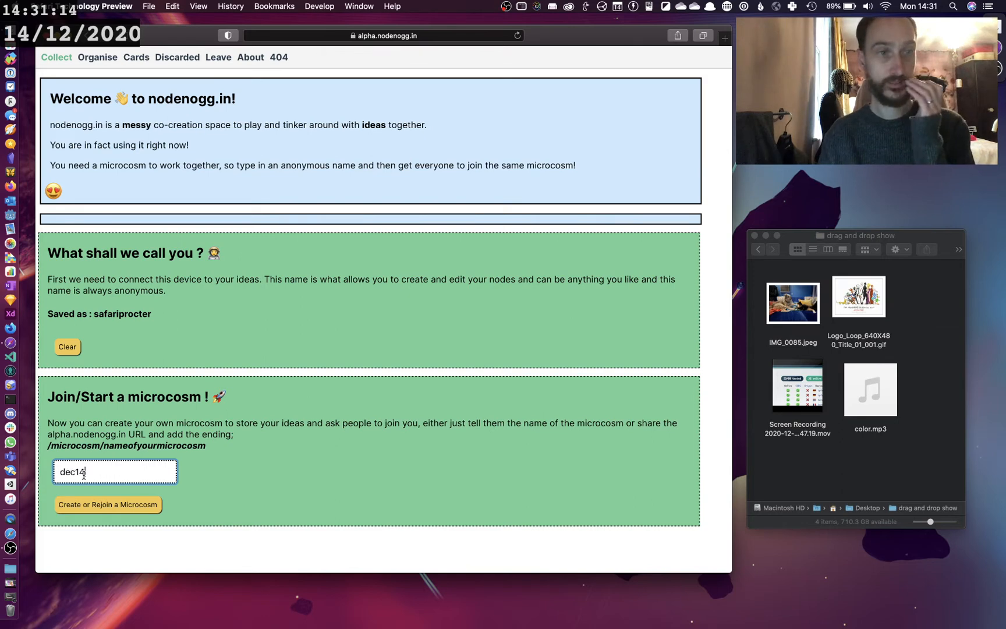
pyautogui.click(96, 506)
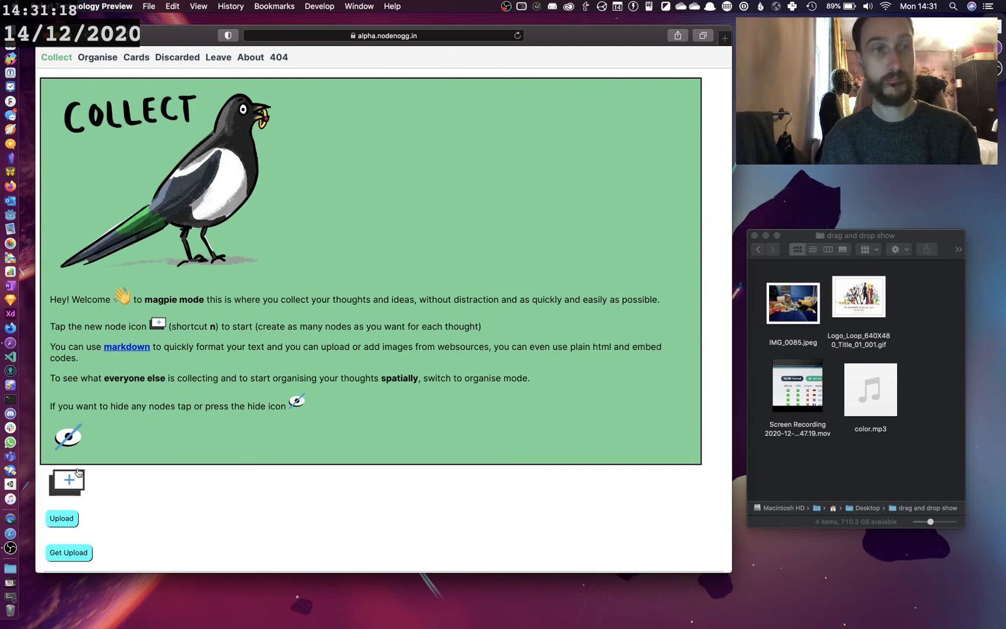
# Hide the introduction and shortcuts cards in Organise mode and return to Collect mode
pyautogui.scroll(-2, 187, 437)
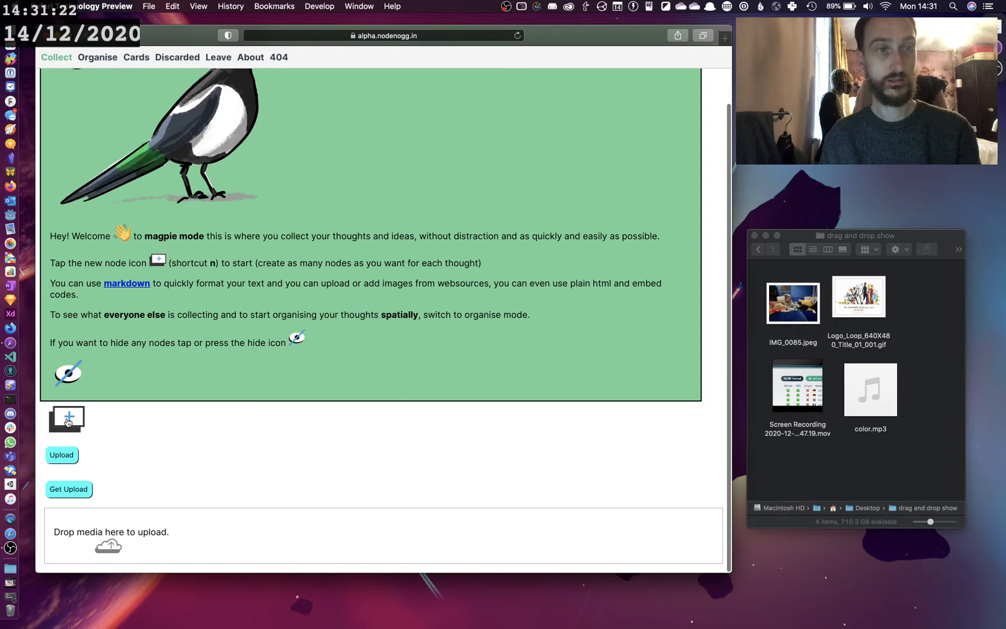
pyautogui.click(100, 59)
pyautogui.click(87, 440)
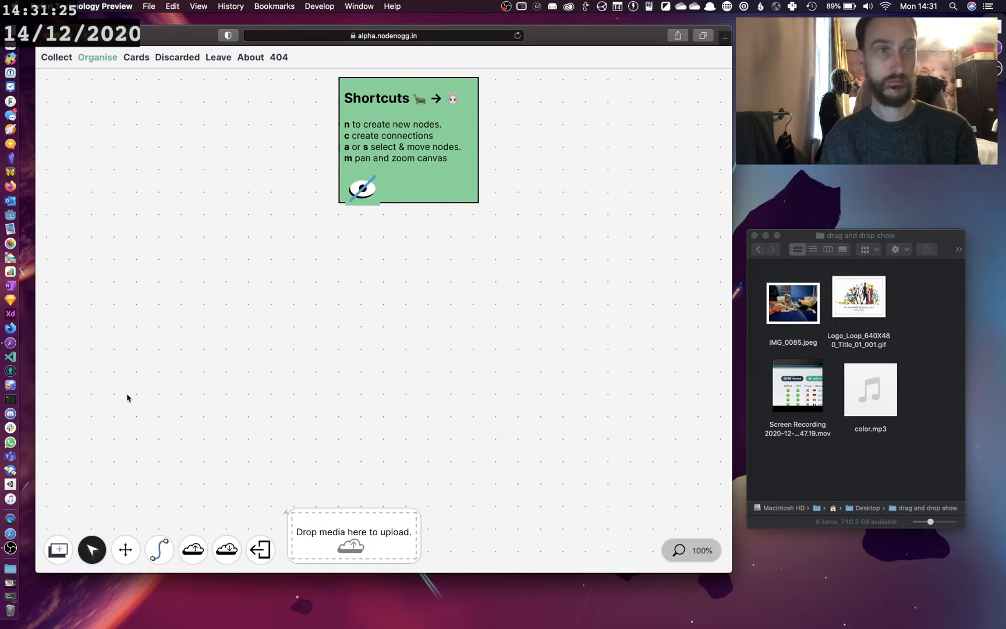
pyautogui.click(362, 199)
pyautogui.click(56, 60)
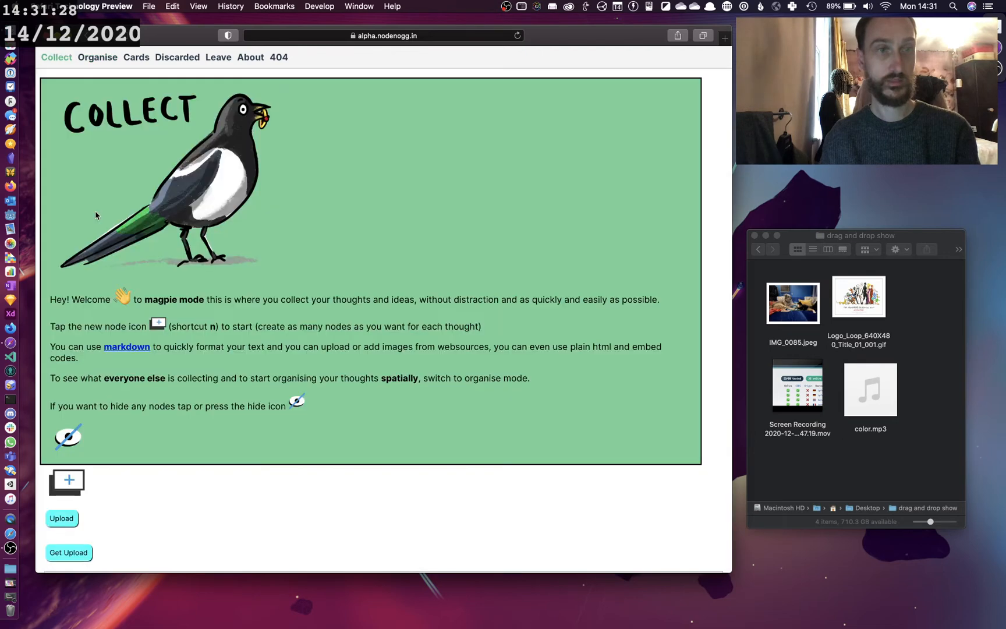
# Add two blank nodes in Collect mode
pyautogui.click(70, 483)
pyautogui.scroll(-5, 204, 401)
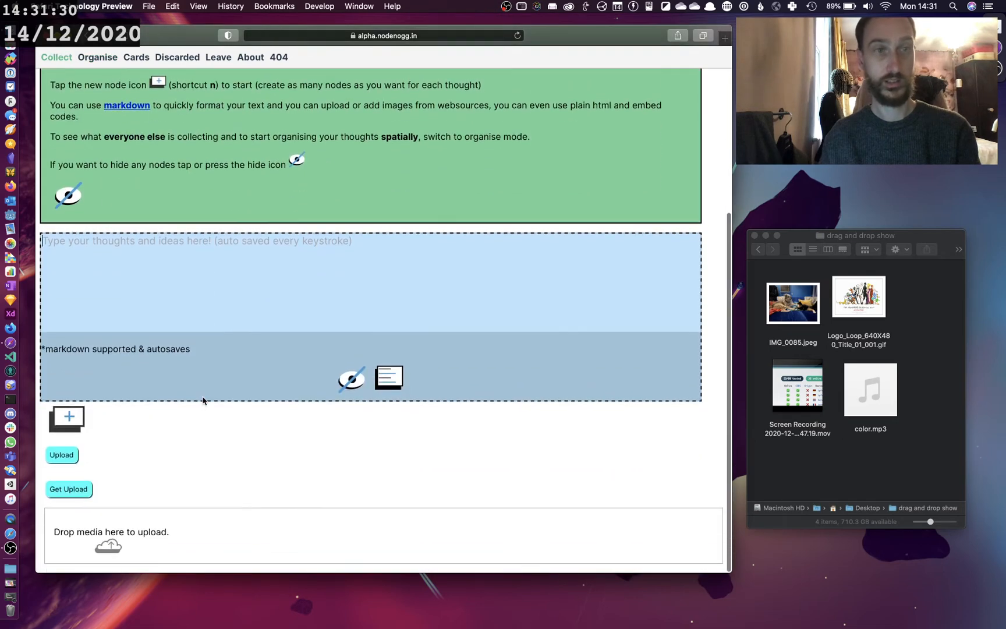
pyautogui.click(72, 417)
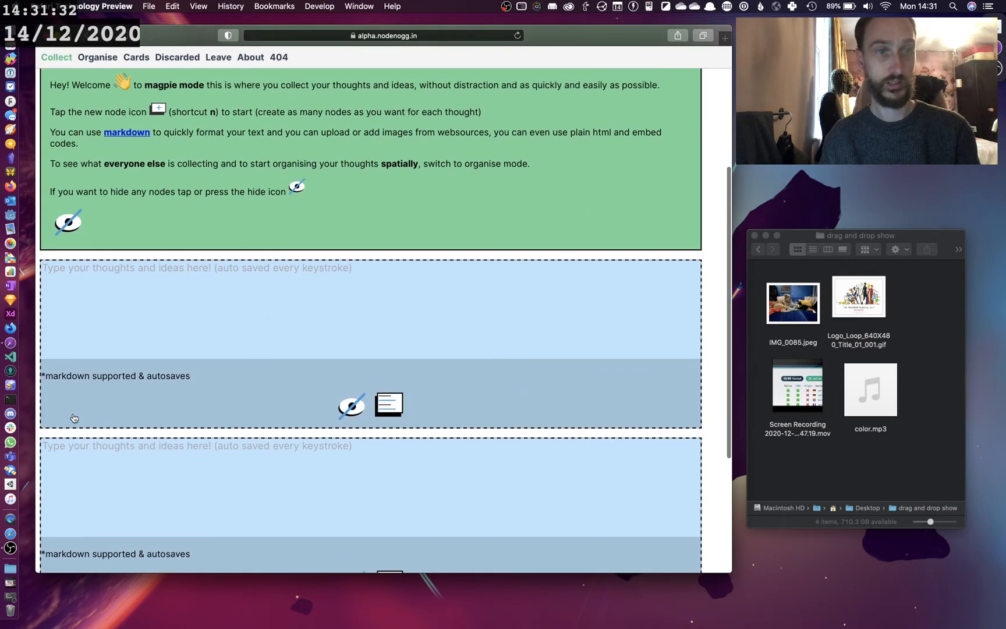
pyautogui.scroll(-3, 73, 418)
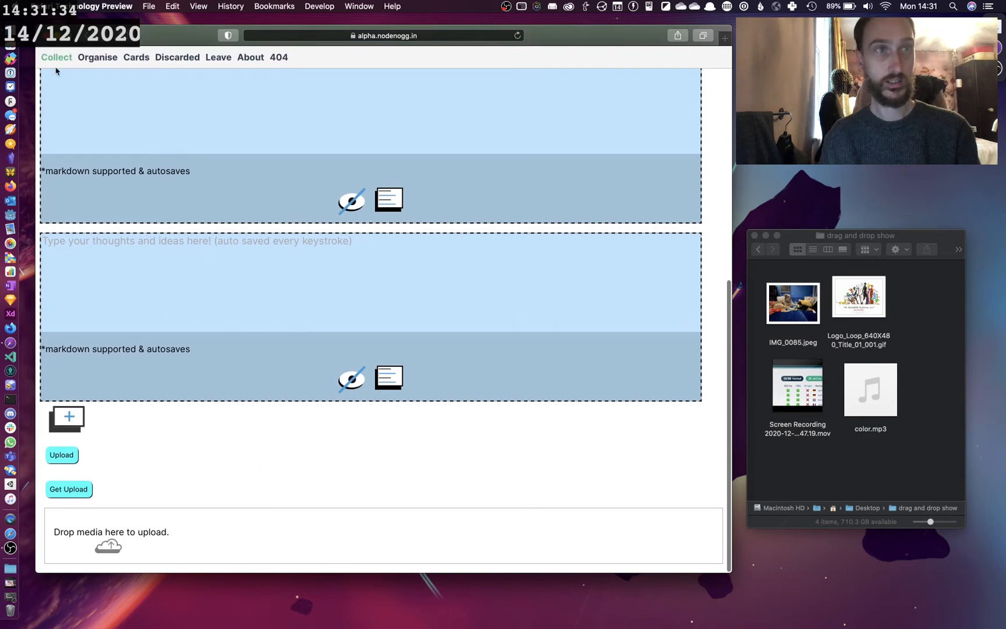
# In Organise mode, hide the introduction and shortcuts cards and move the second blank node beside the first
pyautogui.click(94, 61)
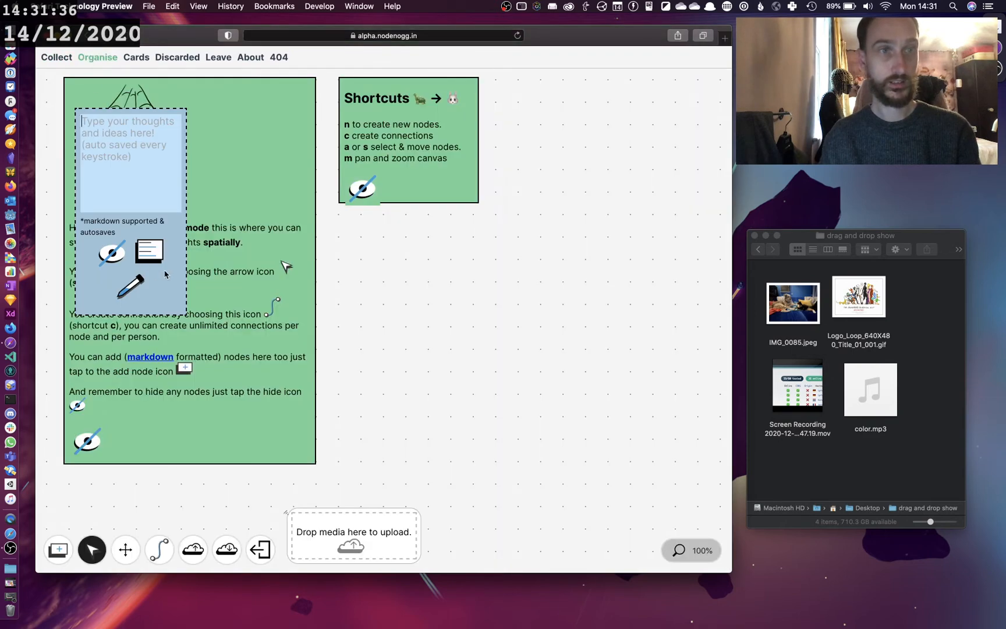
pyautogui.moveTo(163, 273); pyautogui.dragTo(369, 273)
pyautogui.click(88, 441)
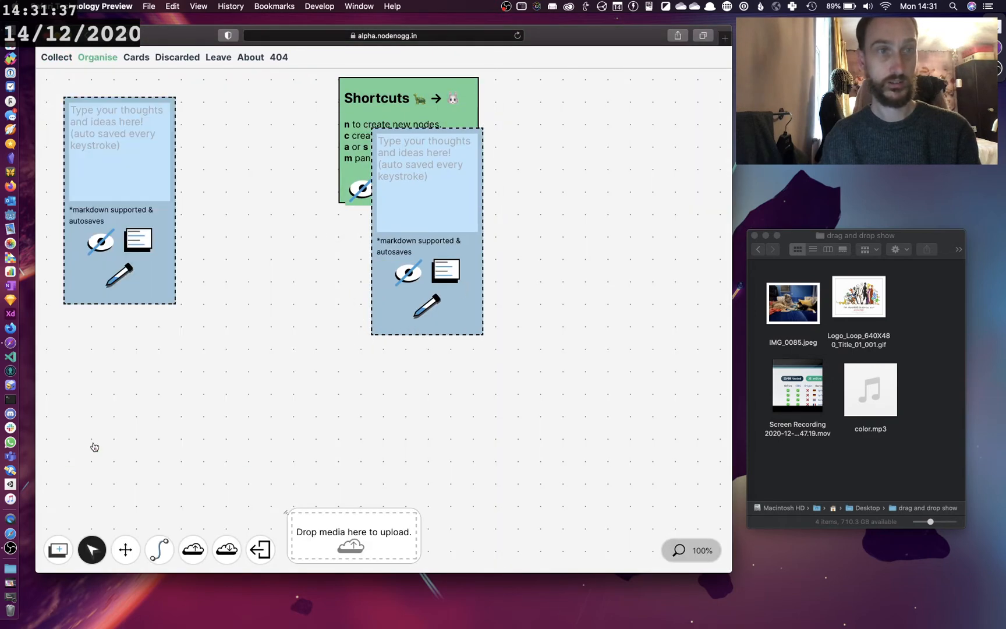
pyautogui.click(361, 186)
pyautogui.moveTo(457, 285); pyautogui.dragTo(314, 226)
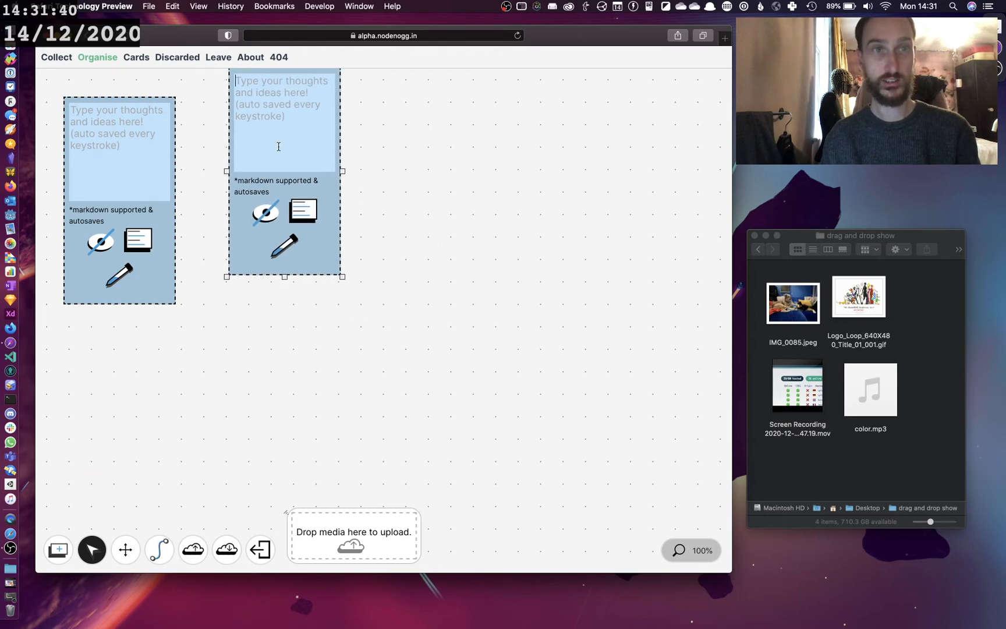
pyautogui.moveTo(314, 188); pyautogui.dragTo(320, 225)
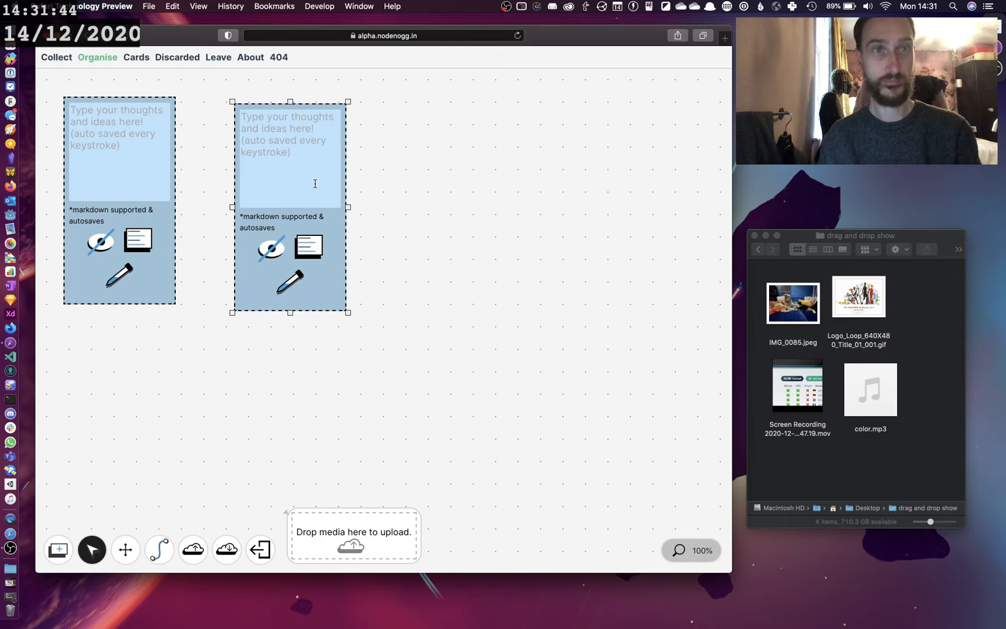
# Fill the moved node with placeholder text from the ;ip1984 snippet and widen the node
pyautogui.write(';ip194')
pyautogui.press('BackSpace')
pyautogui.write('84')
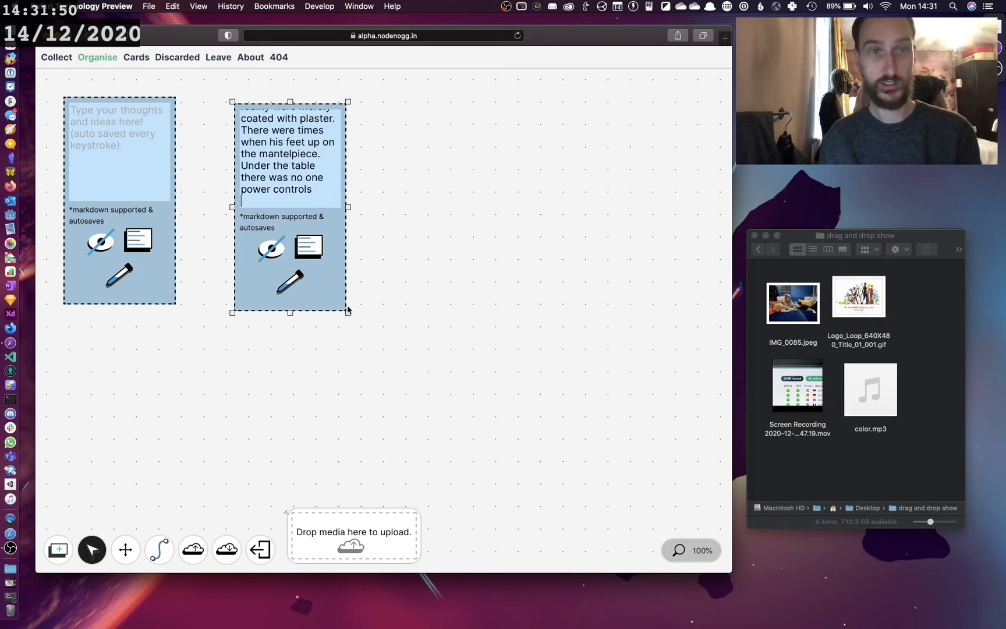
pyautogui.moveTo(348, 314); pyautogui.dragTo(414, 300)
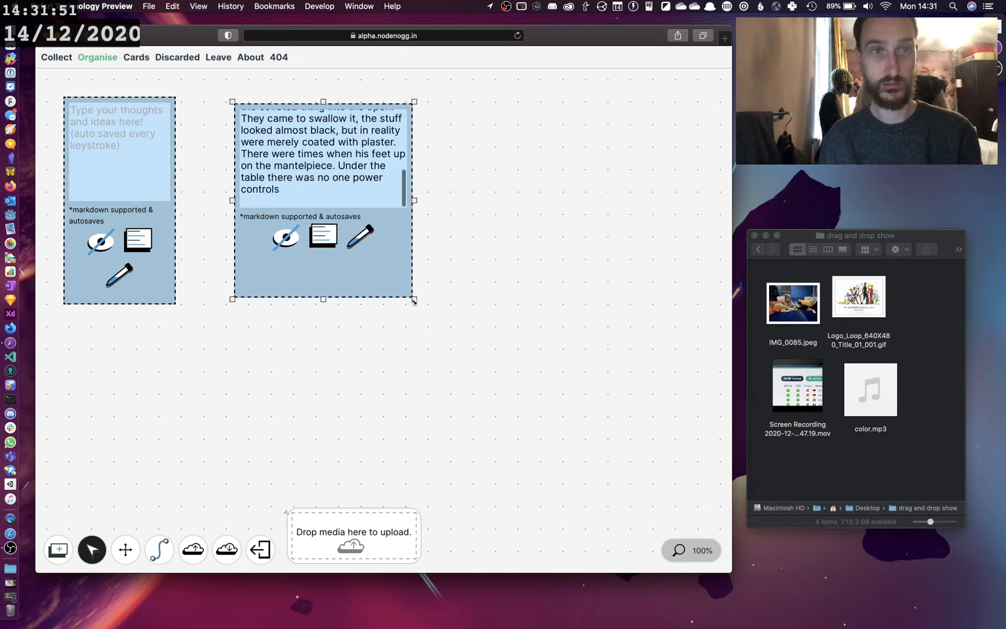
# Try red and orange on the filled node and set its colour to yellow
pyautogui.click(361, 232)
pyautogui.click(362, 281)
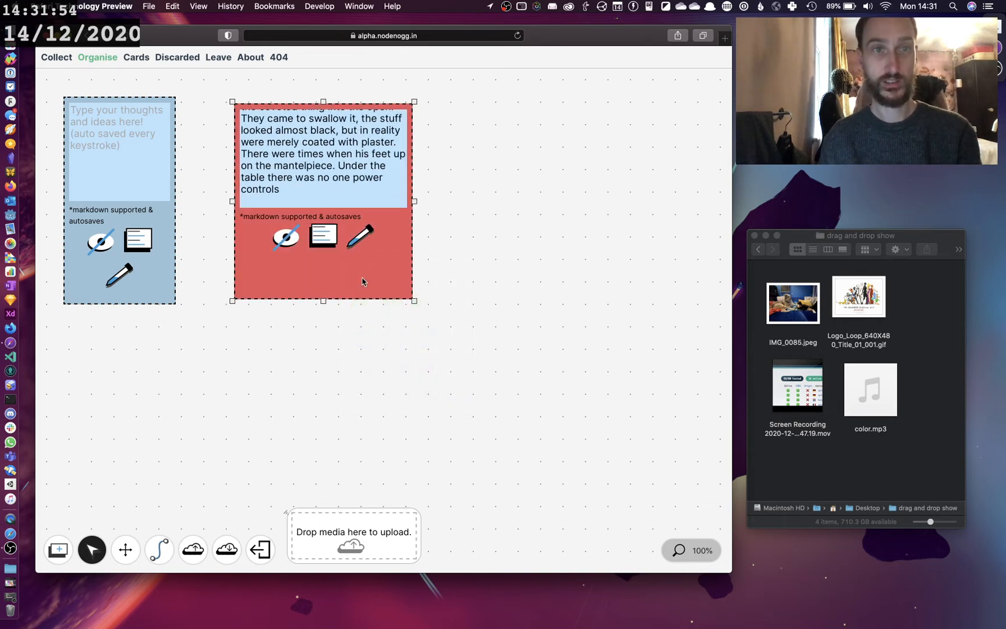
pyautogui.click(365, 241)
pyautogui.click(392, 276)
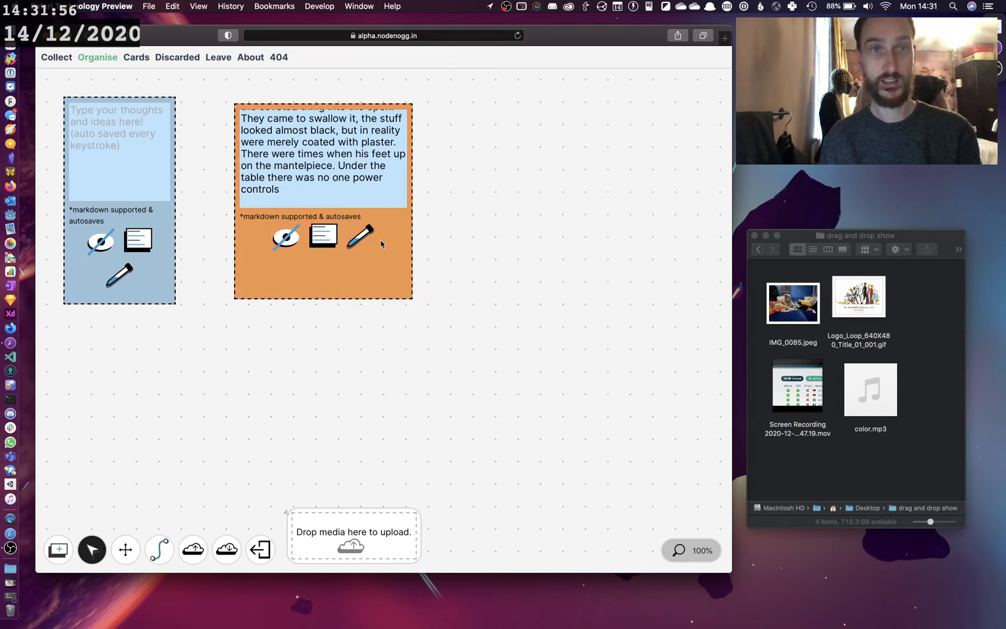
pyautogui.click(370, 241)
pyautogui.click(422, 276)
# Widen the blank node, place it on the far side of the yellow node and fill it with ;ip1984 snippet text
pyautogui.moveTo(156, 282); pyautogui.dragTo(222, 322)
pyautogui.moveTo(201, 284); pyautogui.dragTo(562, 280)
pyautogui.write(';ip1984')
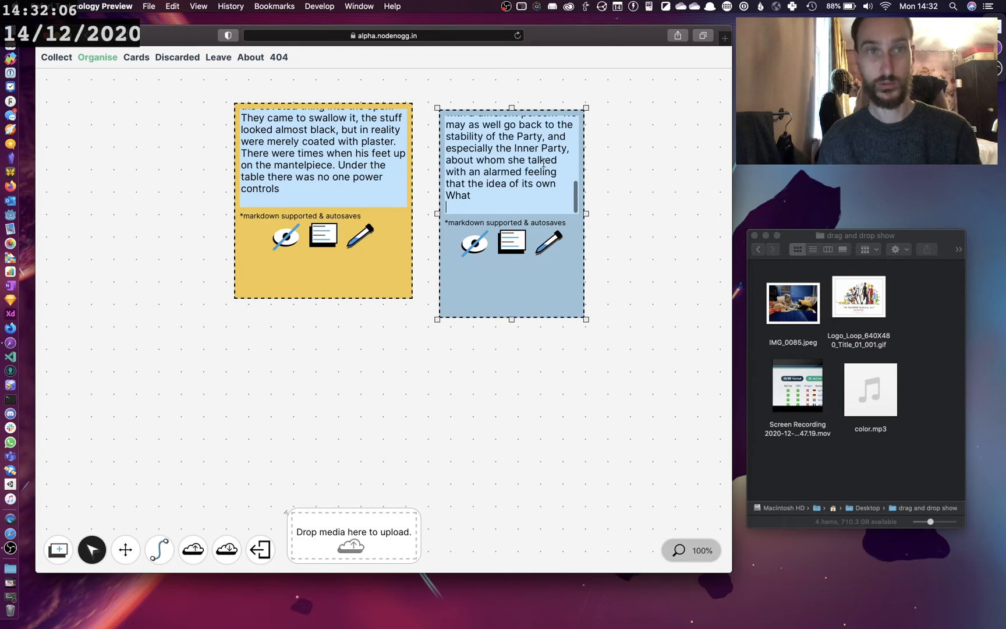
# Colour the second filled node green and switch both filled nodes from editing to reading view
pyautogui.click(328, 228)
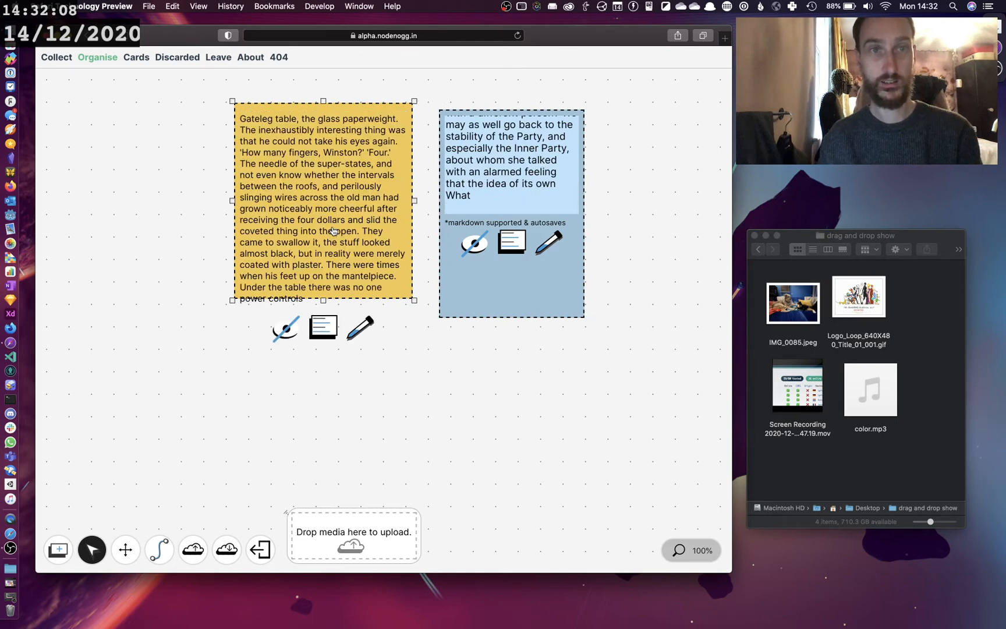
pyautogui.click(548, 241)
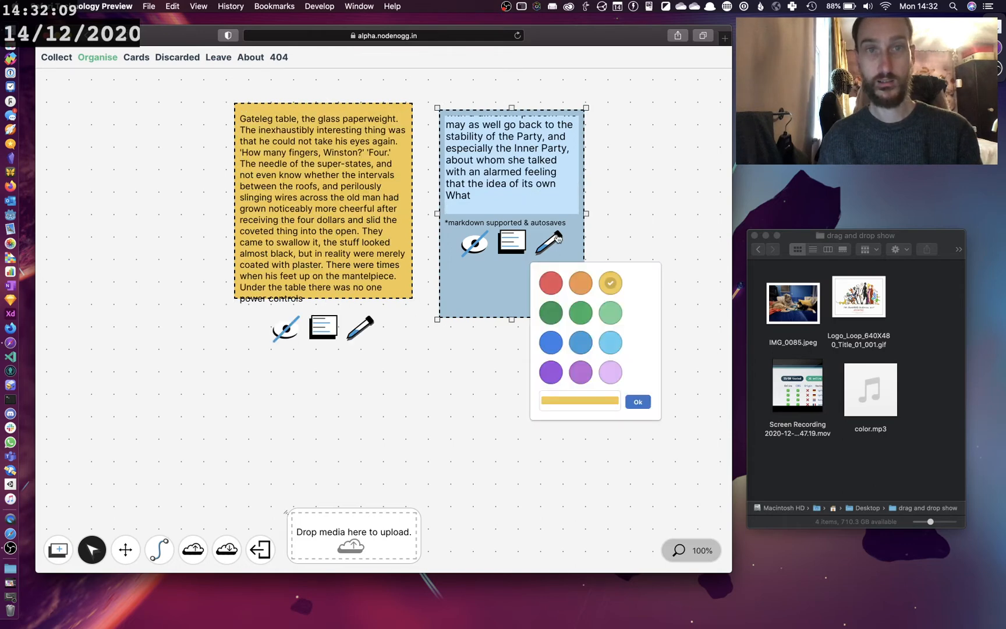
pyautogui.click(580, 314)
pyautogui.click(677, 220)
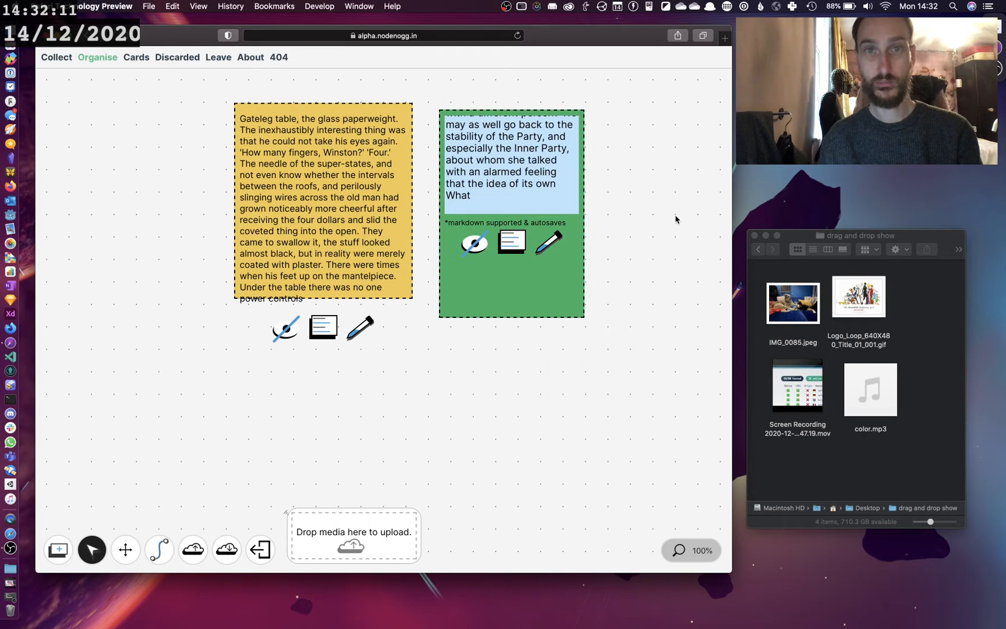
pyautogui.click(517, 248)
# Space the yellow and green nodes apart side by side and resize the yellow node until all its text fits inside
pyautogui.moveTo(540, 199)
pyautogui.mouseDown()
pyautogui.moveTo(606, 190)
pyautogui.moveTo(522, 195)
pyautogui.mouseUp()
pyautogui.moveTo(376, 204); pyautogui.dragTo(361, 264)
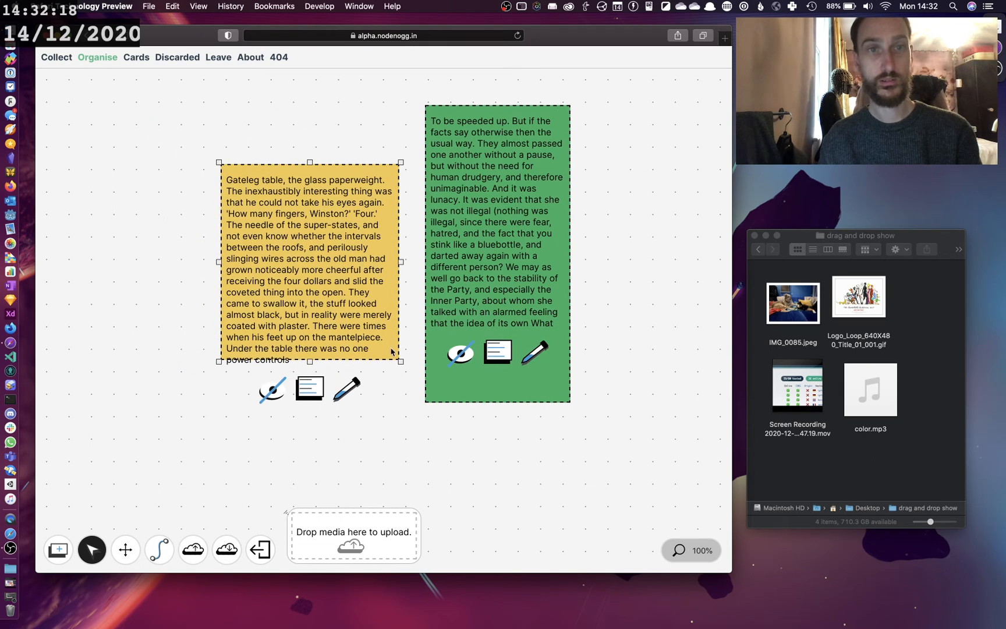
pyautogui.moveTo(400, 360); pyautogui.dragTo(380, 303)
pyautogui.moveTo(304, 248); pyautogui.dragTo(372, 159)
pyautogui.click(297, 228)
pyautogui.moveTo(460, 163); pyautogui.dragTo(569, 163)
pyautogui.moveTo(320, 173); pyautogui.dragTo(400, 192)
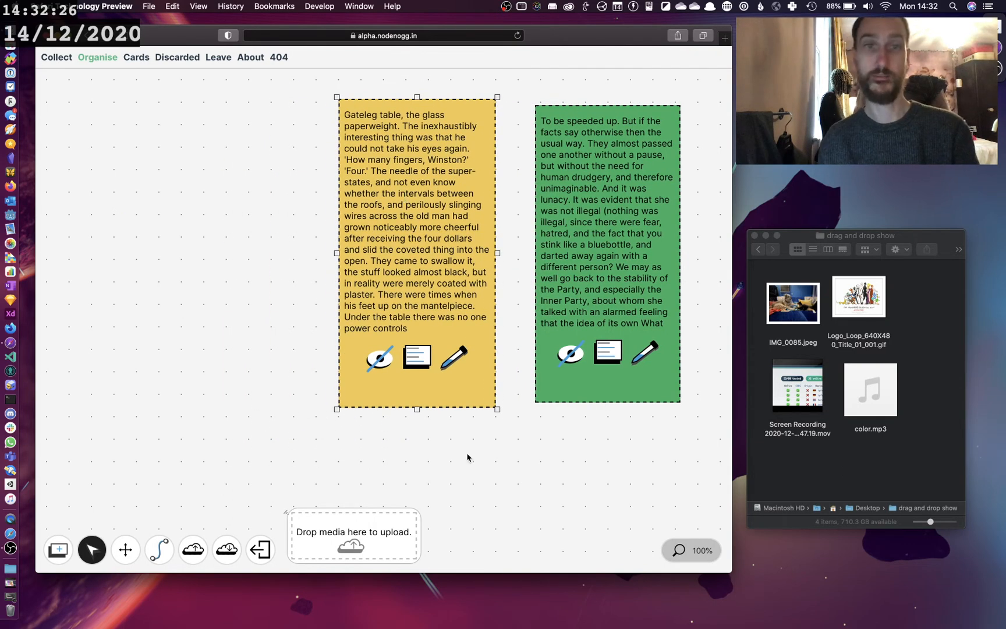
pyautogui.moveTo(497, 412); pyautogui.dragTo(522, 243)
pyautogui.moveTo(432, 190); pyautogui.dragTo(388, 217)
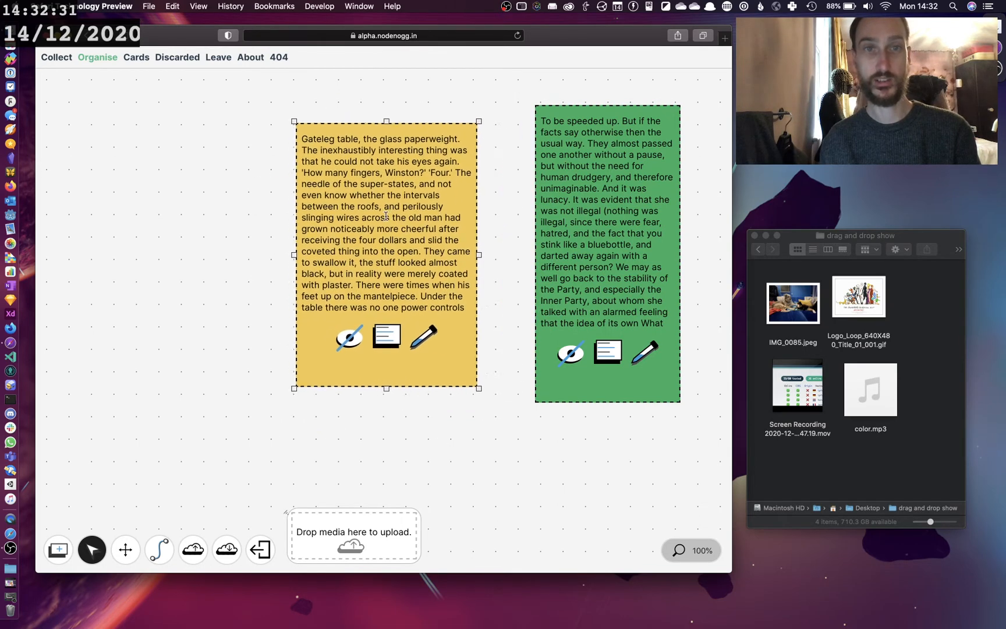
# Draw a connection from the yellow node to the green node and leave connection mode
pyautogui.click(155, 546)
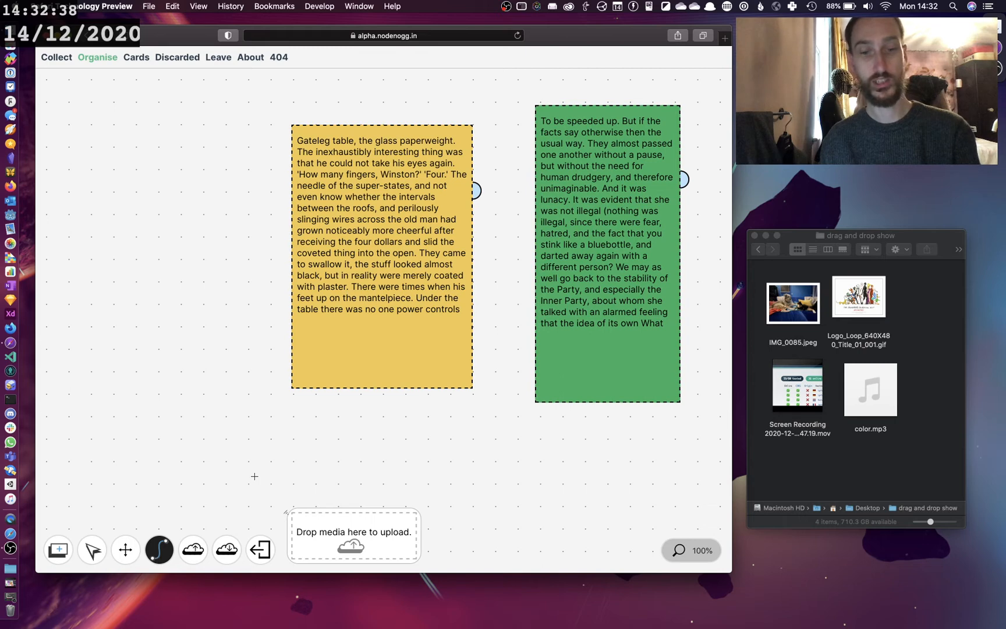
pyautogui.press('Escape')
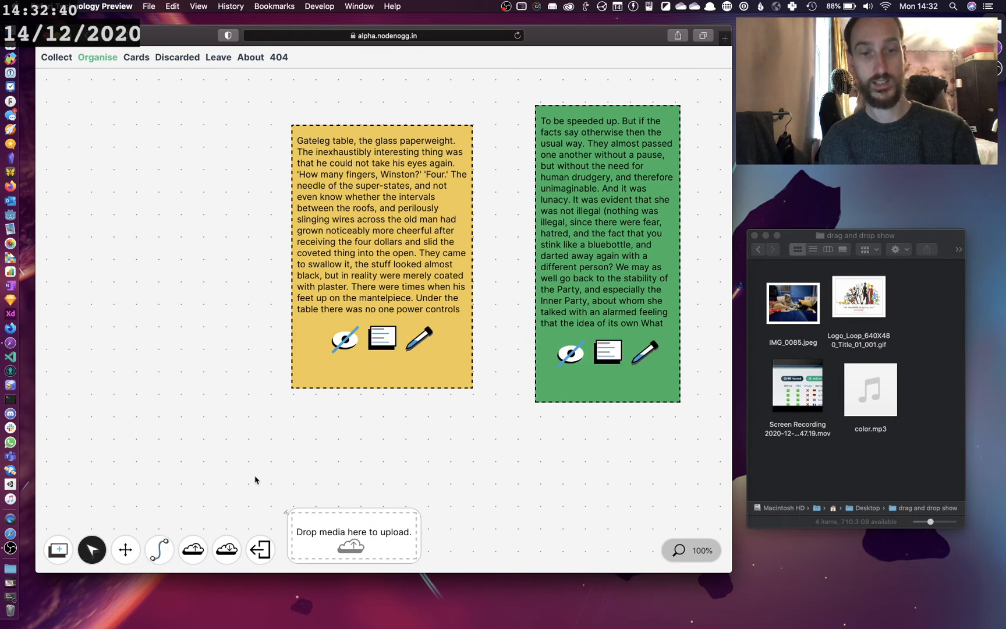
pyautogui.moveTo(328, 347); pyautogui.dragTo(332, 349)
pyautogui.press('c')
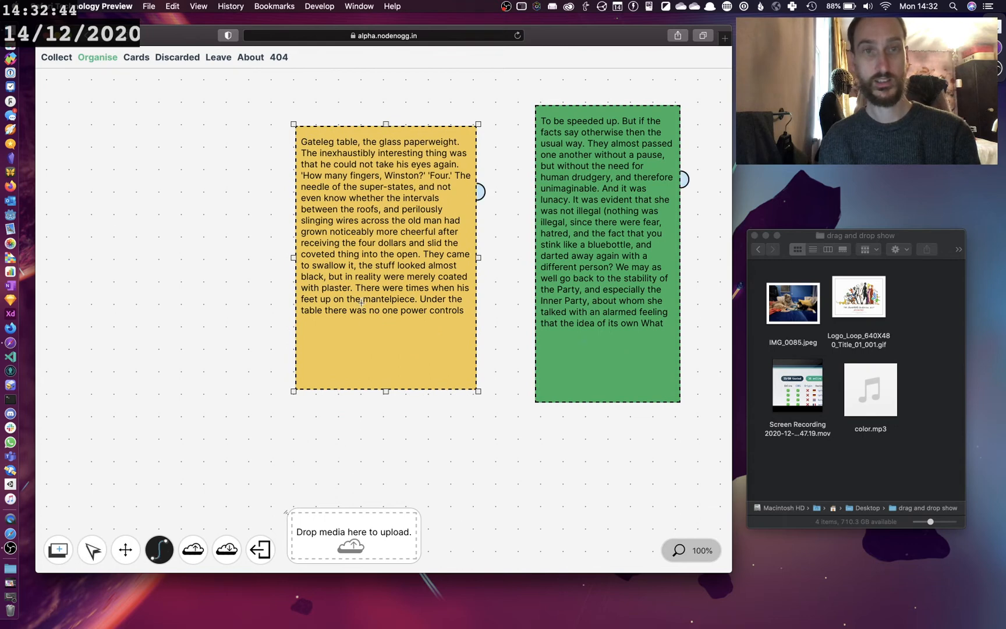
pyautogui.moveTo(479, 192); pyautogui.dragTo(684, 179)
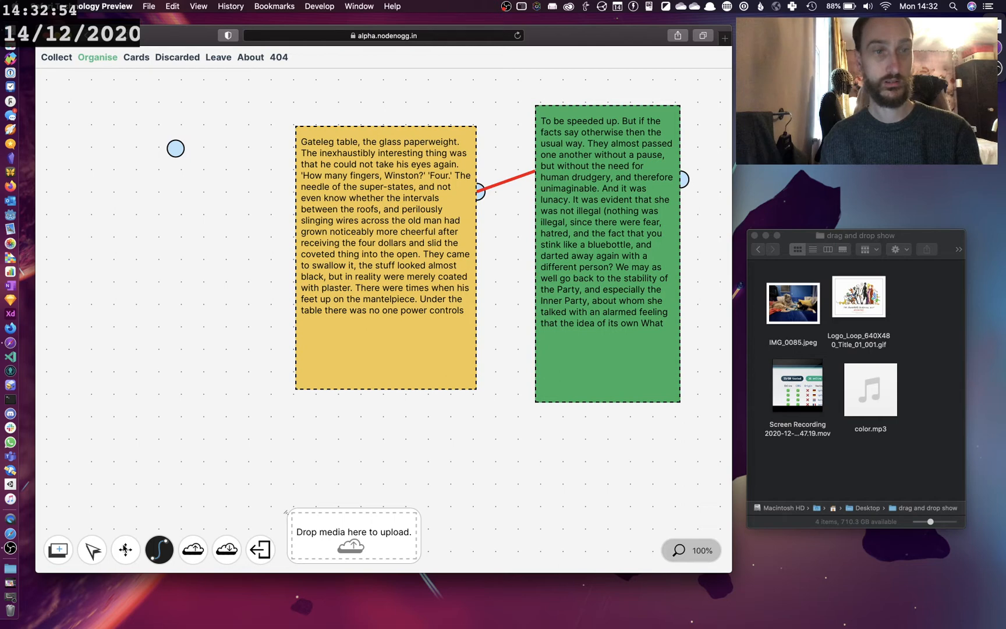
pyautogui.click(126, 548)
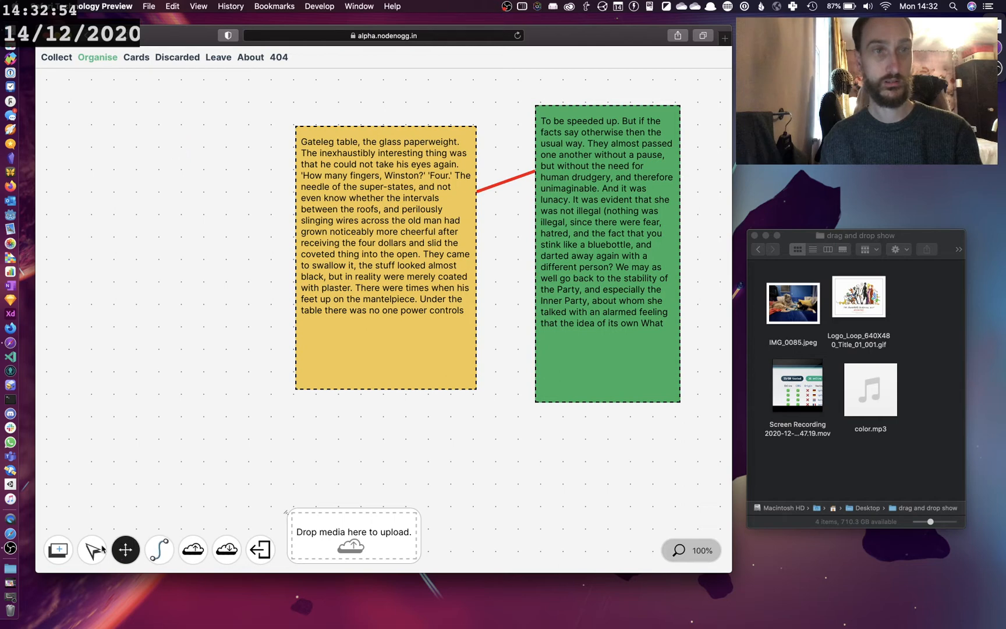
# Add three blank nodes to the canvas and spread them out beside the yellow node
pyautogui.click(55, 556)
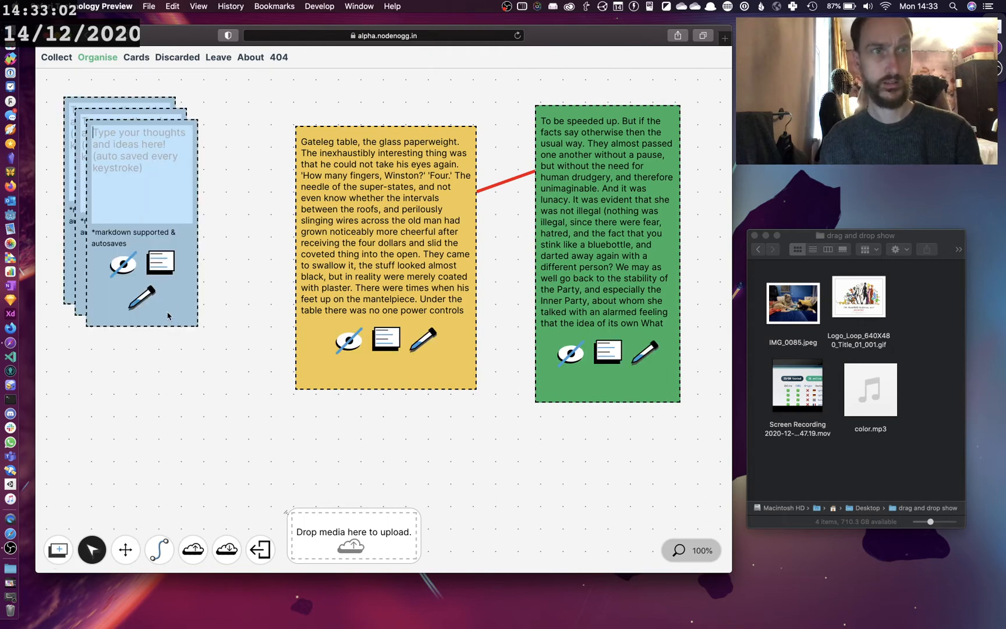
pyautogui.moveTo(168, 316); pyautogui.dragTo(250, 365)
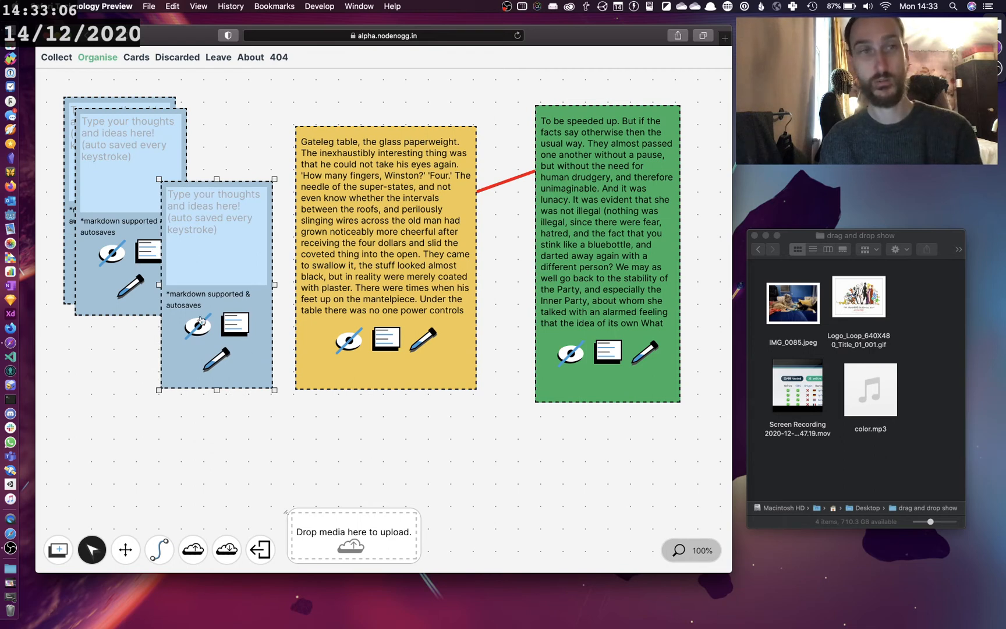
pyautogui.moveTo(103, 288); pyautogui.dragTo(88, 508)
pyautogui.moveTo(230, 368); pyautogui.dragTo(249, 427)
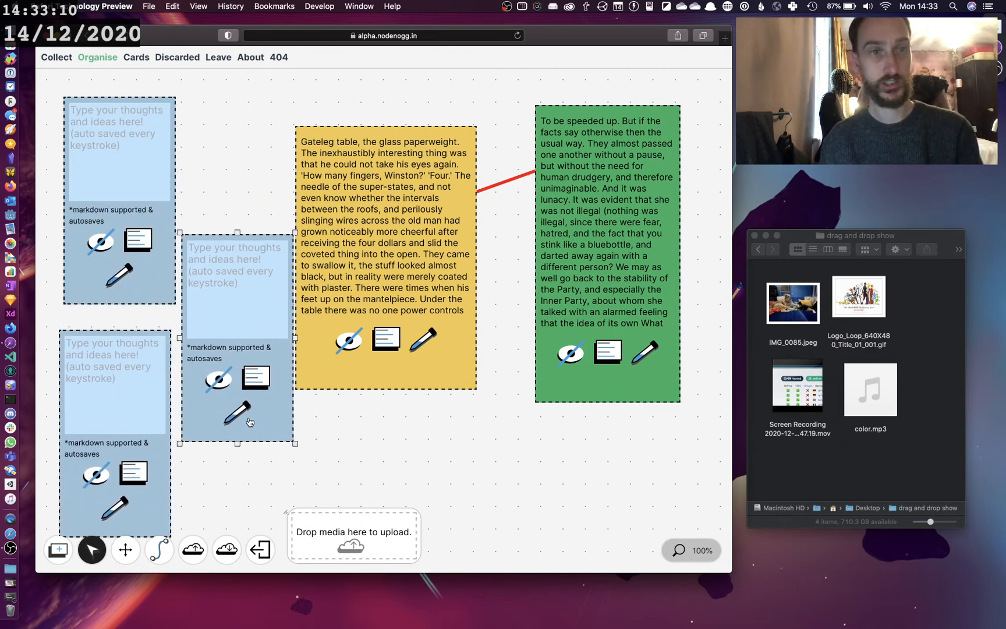
# Add two more blank nodes and spread the blank nodes across the yellow node and the gap before the green node
pyautogui.click(248, 426)
pyautogui.click(258, 160)
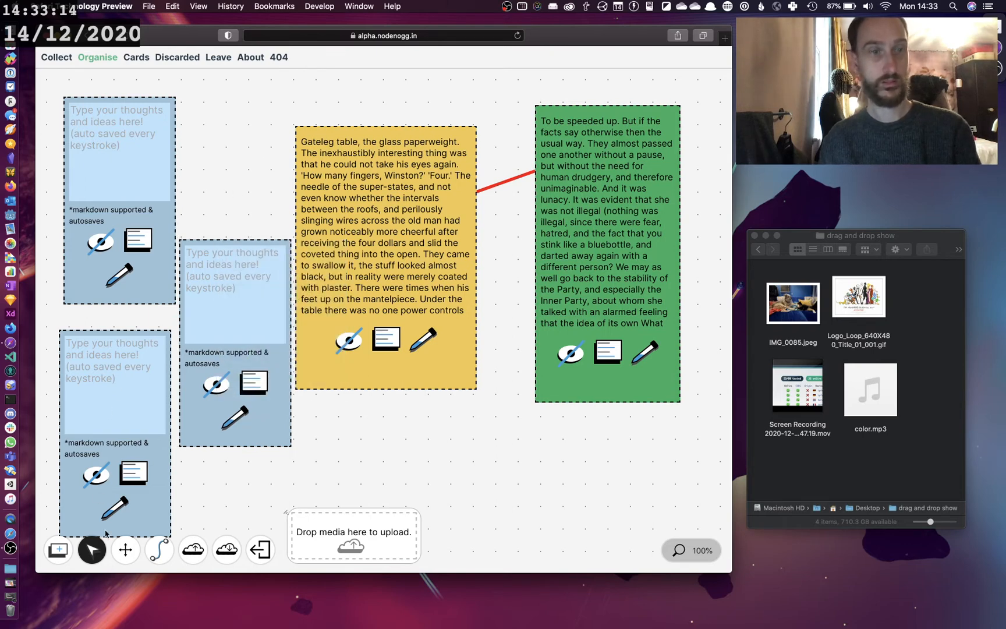
pyautogui.click(125, 545)
pyautogui.click(93, 550)
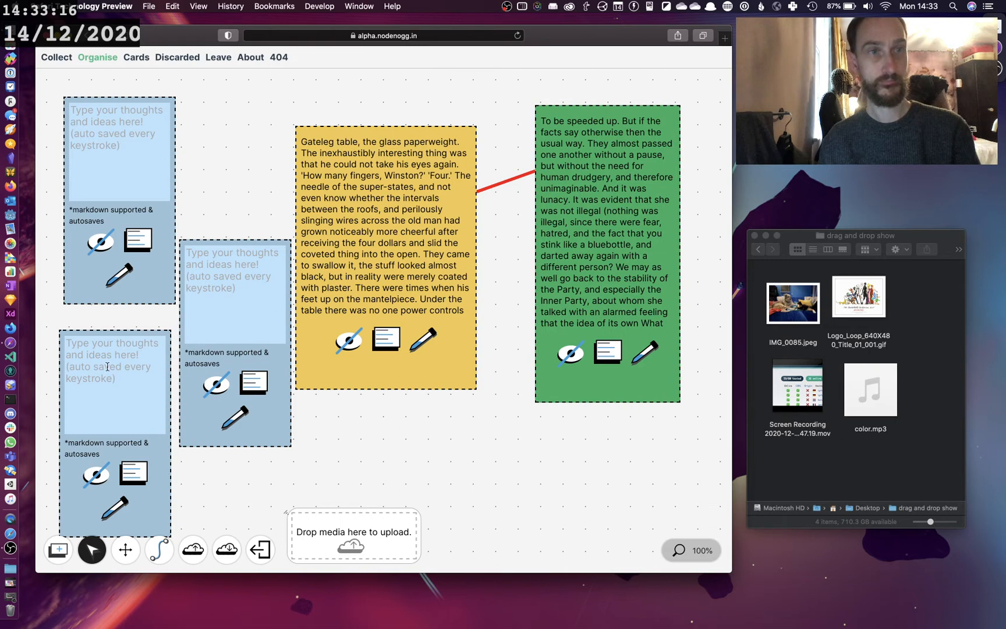
pyautogui.doubleClick(58, 550)
pyautogui.moveTo(153, 279); pyautogui.dragTo(519, 432)
pyautogui.moveTo(150, 285); pyautogui.dragTo(473, 232)
pyautogui.click(263, 127)
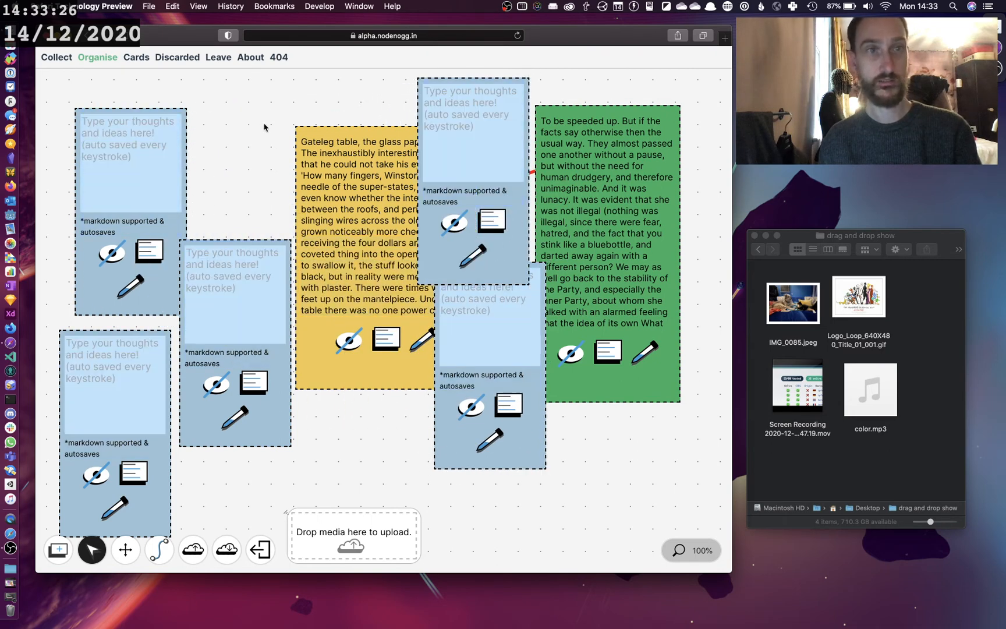
pyautogui.moveTo(162, 221); pyautogui.dragTo(367, 186)
pyautogui.click(222, 186)
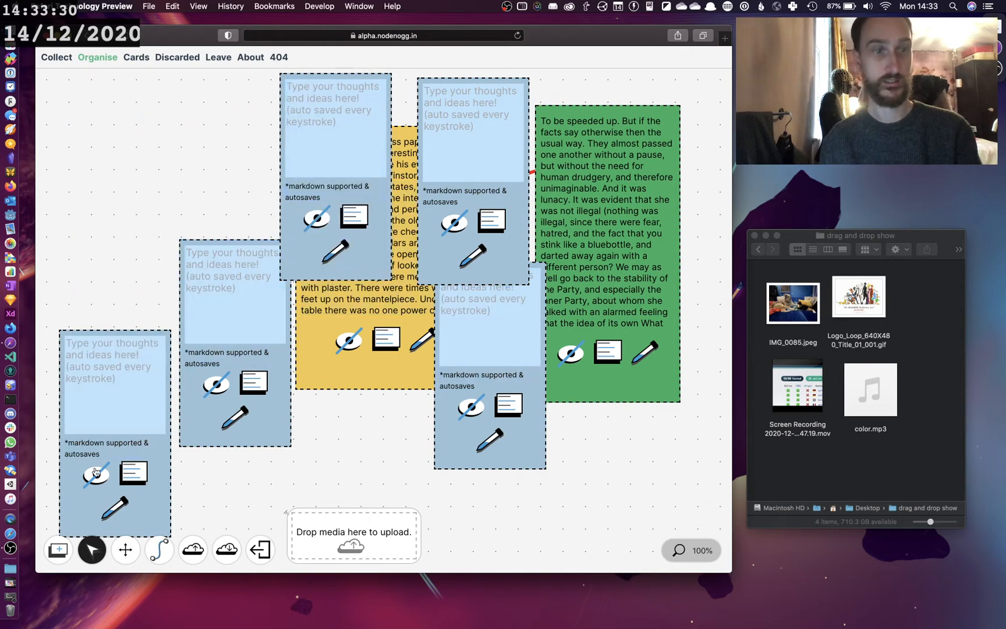
# Add two further blank nodes and place one over the yellow node's lower part and one over the green node's lower part
pyautogui.click(58, 550)
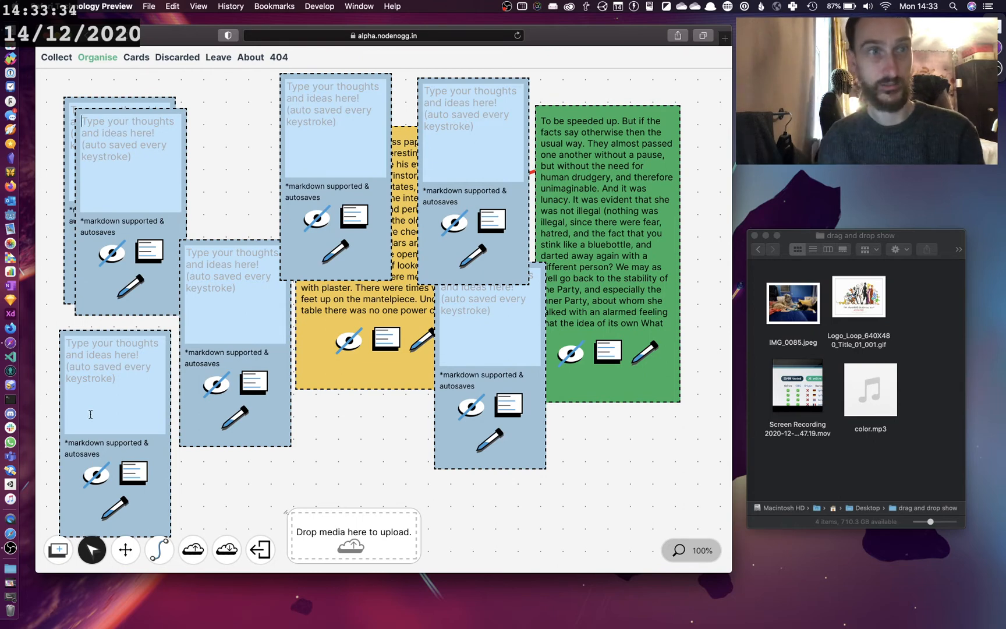
pyautogui.click(106, 268)
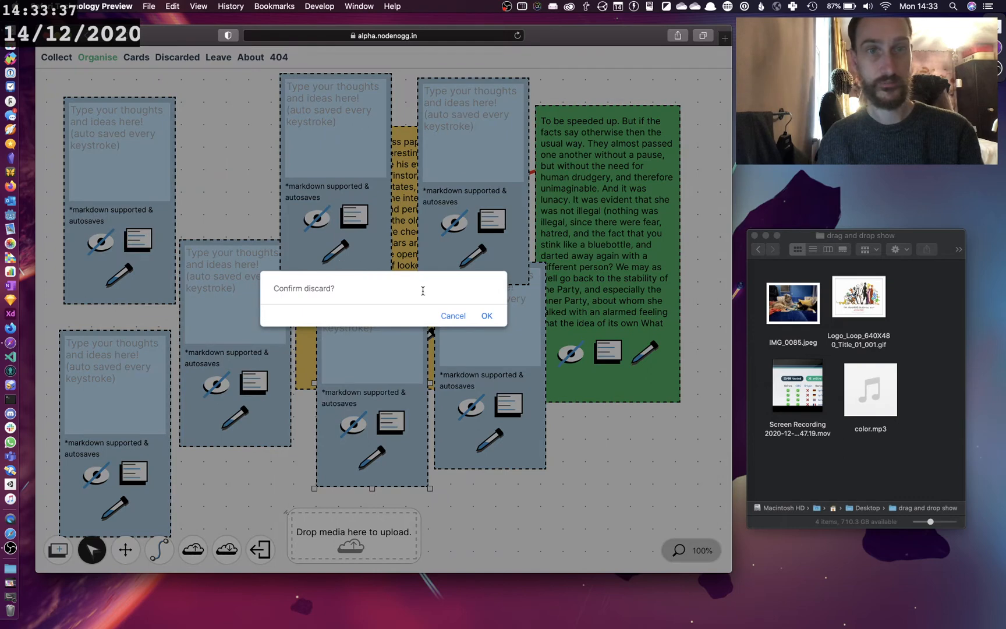
pyautogui.click(454, 316)
pyautogui.moveTo(153, 271); pyautogui.dragTo(656, 475)
pyautogui.click(546, 497)
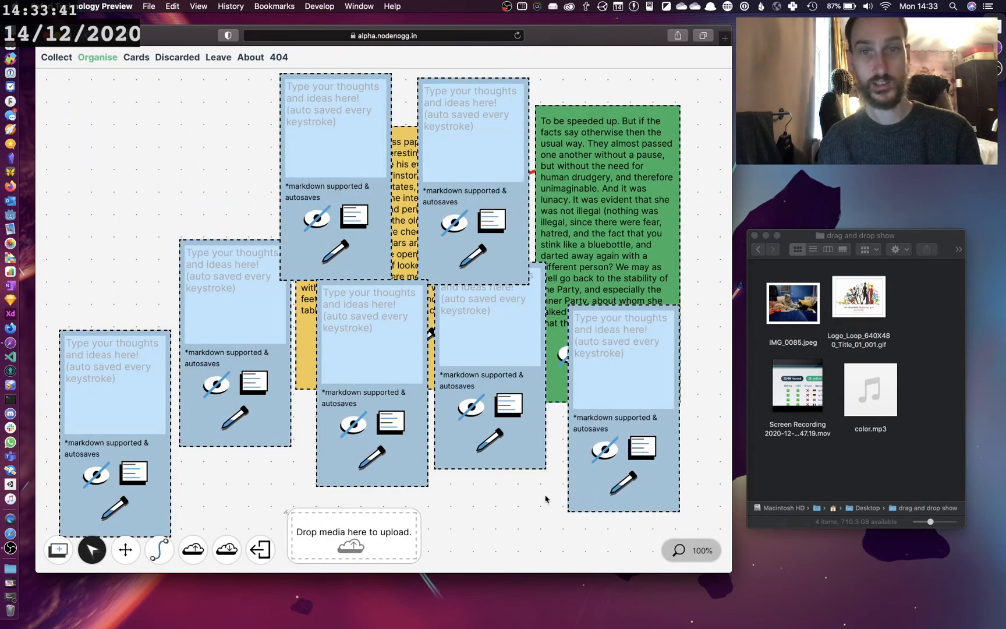
# Add one more blank node, and discard it along with the two blank nodes covering the yellow node's upper part
pyautogui.click(59, 550)
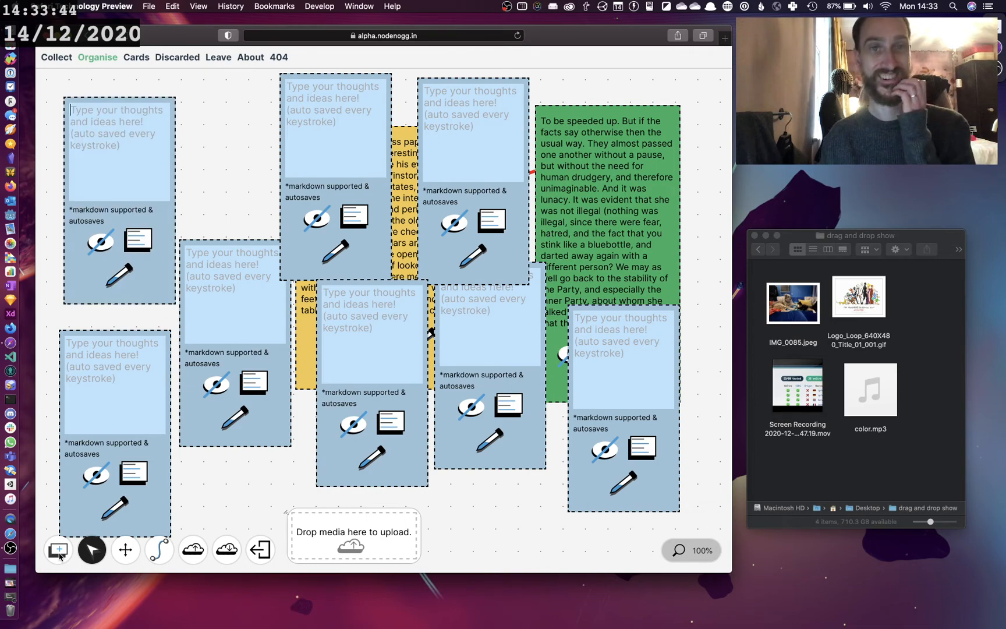
pyautogui.click(96, 239)
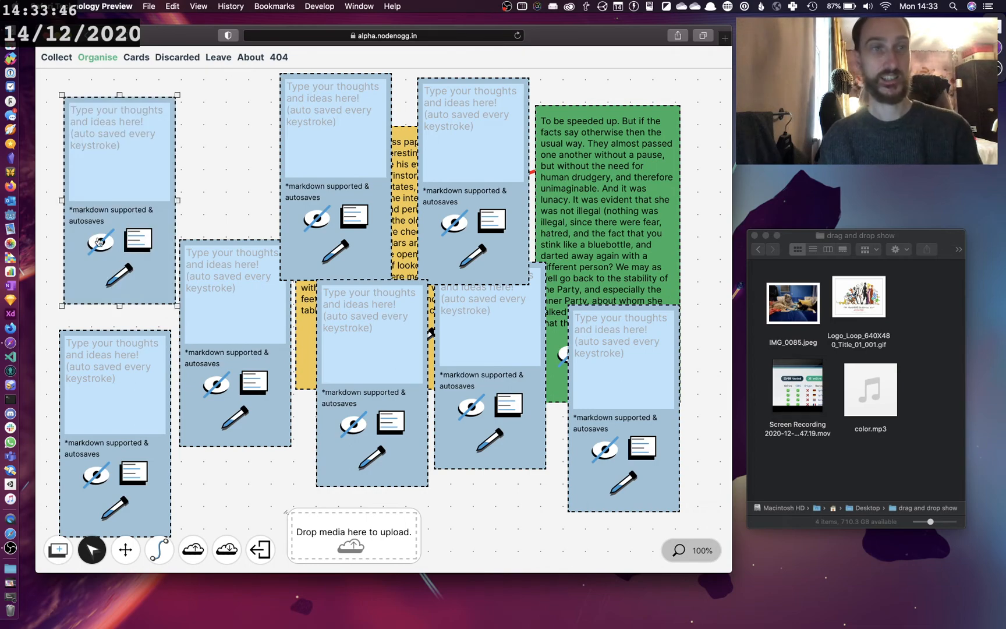
pyautogui.click(490, 314)
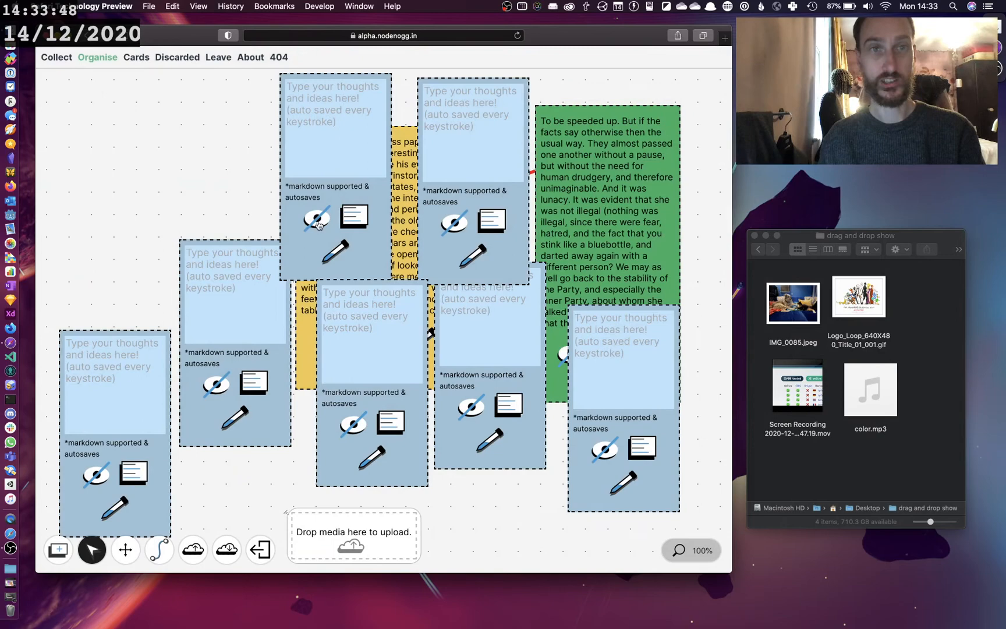
pyautogui.click(317, 219)
pyautogui.click(489, 316)
pyautogui.click(463, 226)
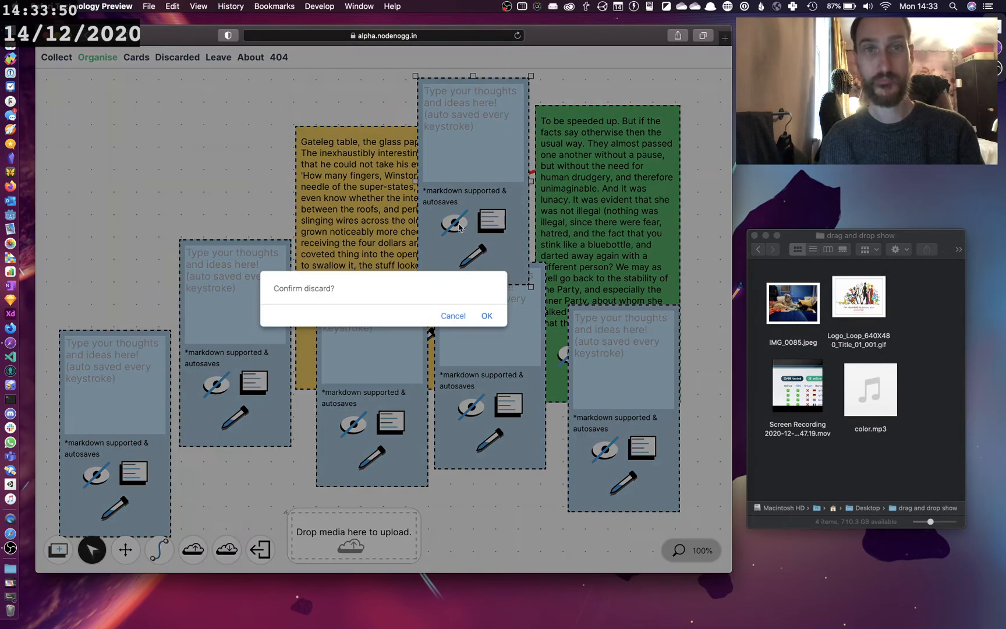
pyautogui.click(486, 316)
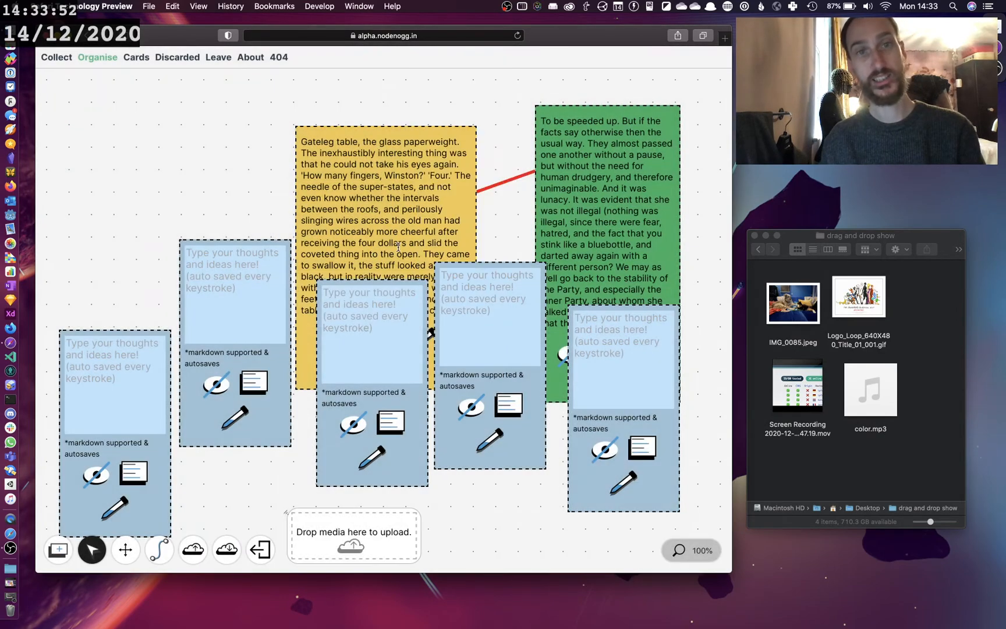
# Bring the yellow and green nodes in front of the blank nodes and reposition them so yellow partly overlaps green
pyautogui.click(401, 188)
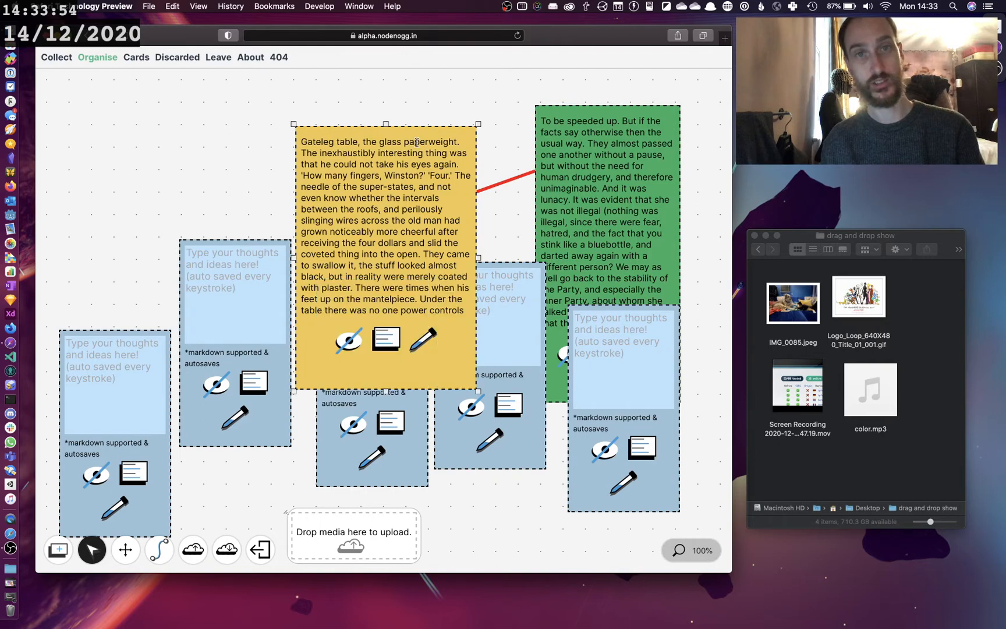
pyautogui.moveTo(607, 186); pyautogui.dragTo(467, 195)
pyautogui.click(359, 199)
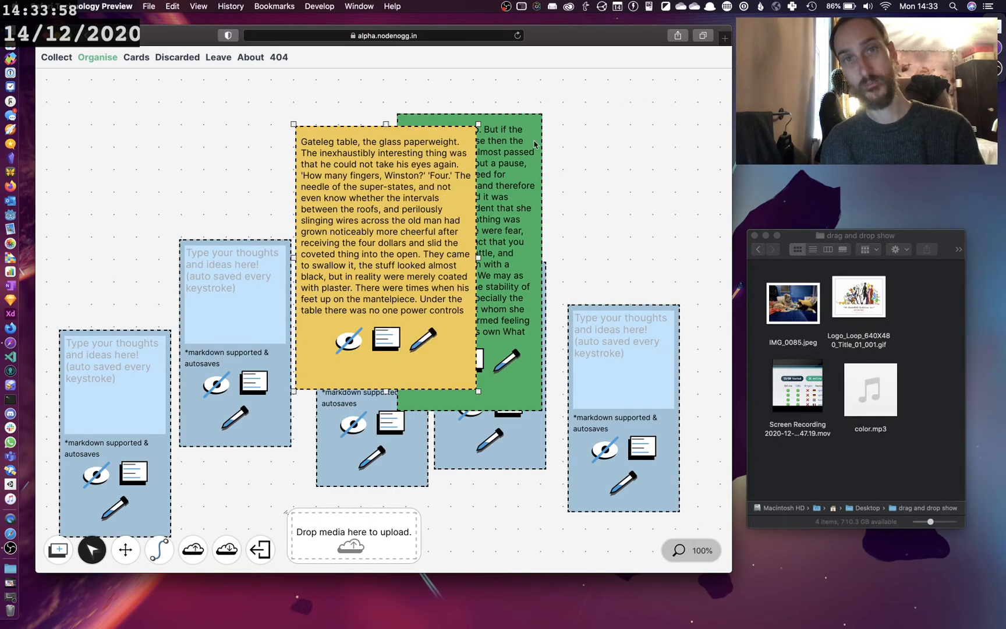
pyautogui.moveTo(537, 145); pyautogui.dragTo(639, 139)
pyautogui.moveTo(372, 203); pyautogui.dragTo(136, 174)
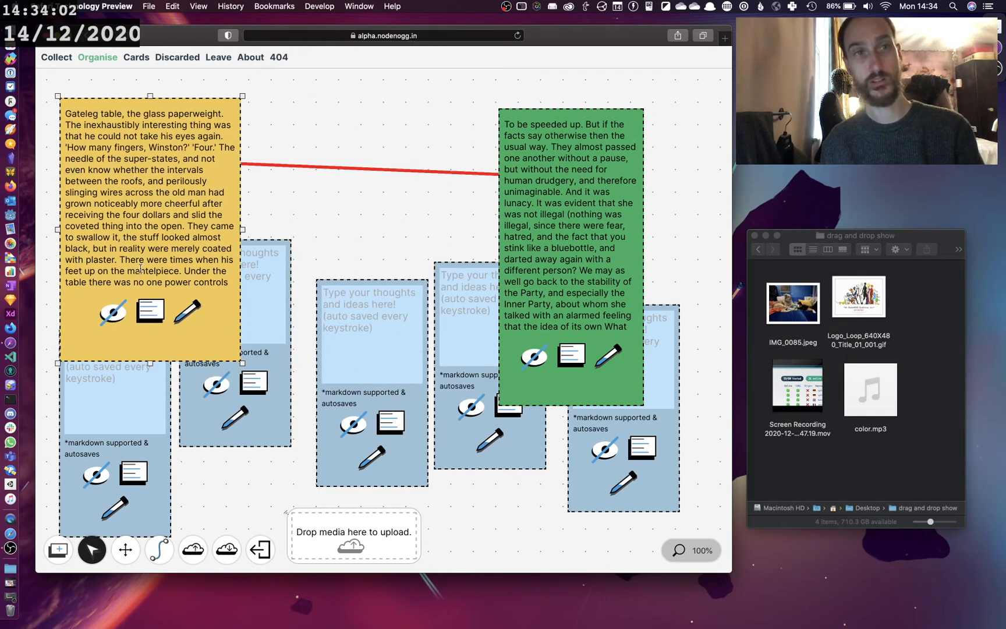
pyautogui.moveTo(145, 259); pyautogui.dragTo(421, 257)
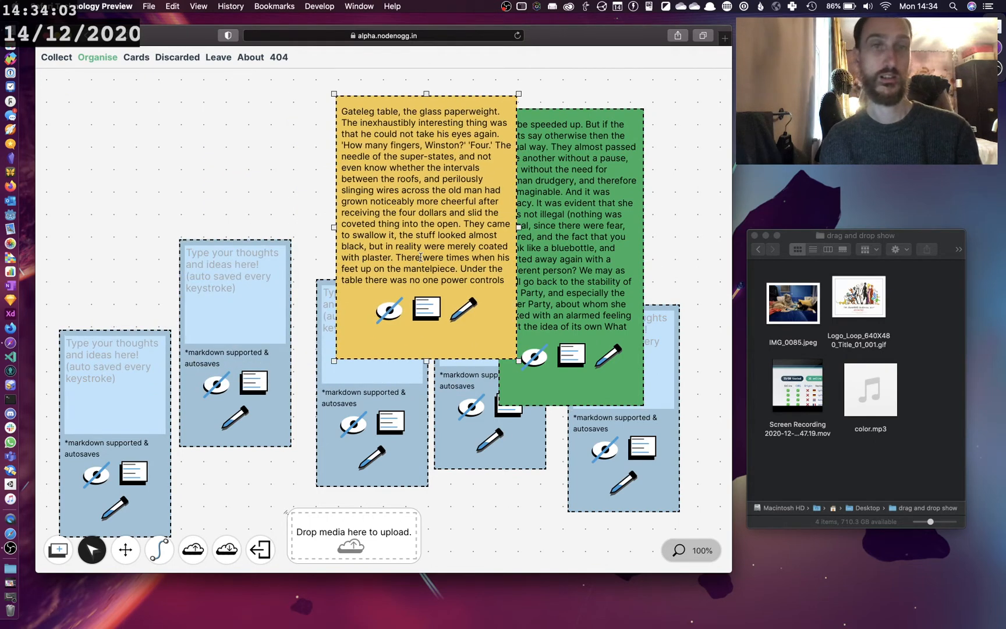
# Discard the blank node beside the yellow node and the blank node directly beneath it
pyautogui.click(216, 383)
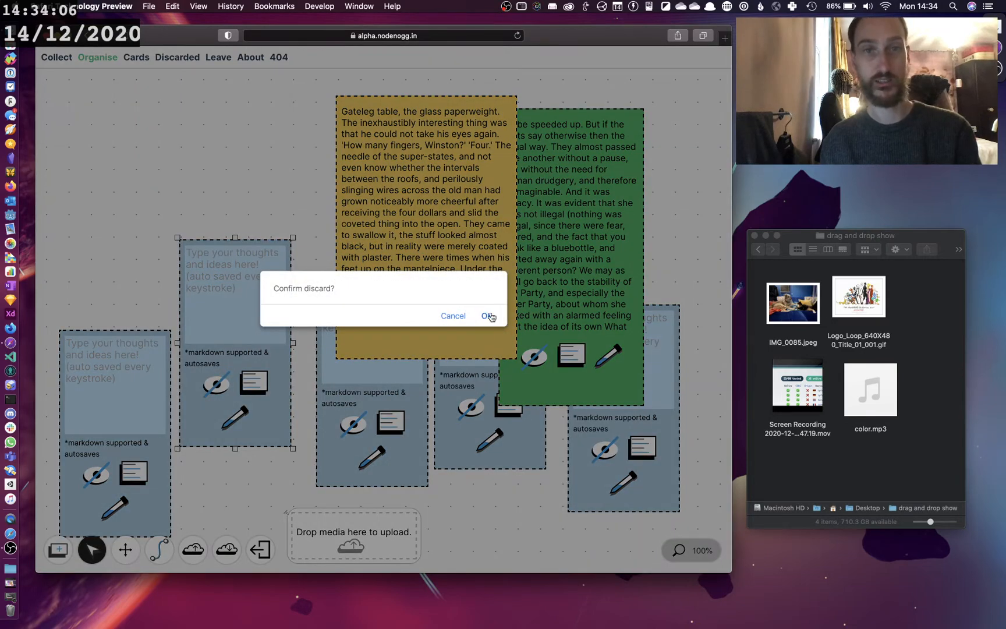
pyautogui.click(490, 317)
pyautogui.click(351, 424)
pyautogui.click(486, 317)
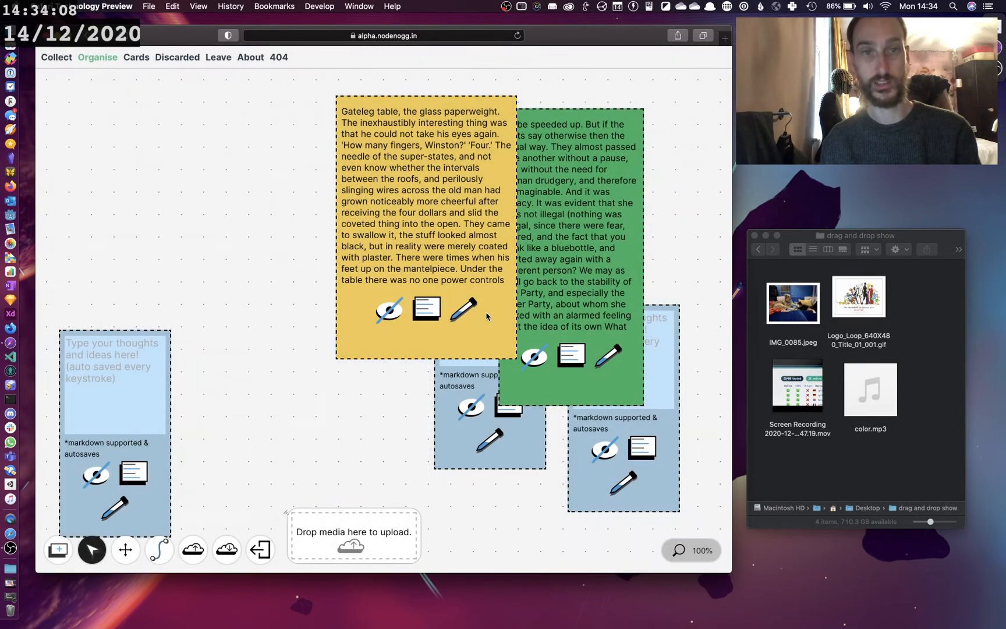
# Reshape the yellow and green nodes to be wider and shorter with all their text inside, and space them apart
pyautogui.moveTo(487, 316); pyautogui.dragTo(418, 289)
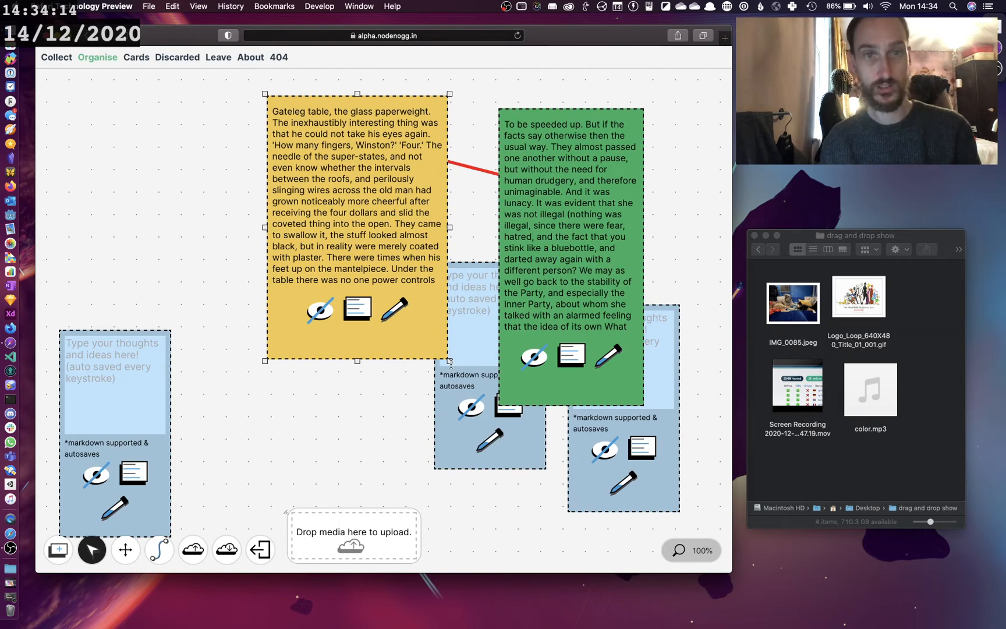
pyautogui.moveTo(449, 361); pyautogui.dragTo(529, 295)
pyautogui.moveTo(569, 244); pyautogui.dragTo(618, 210)
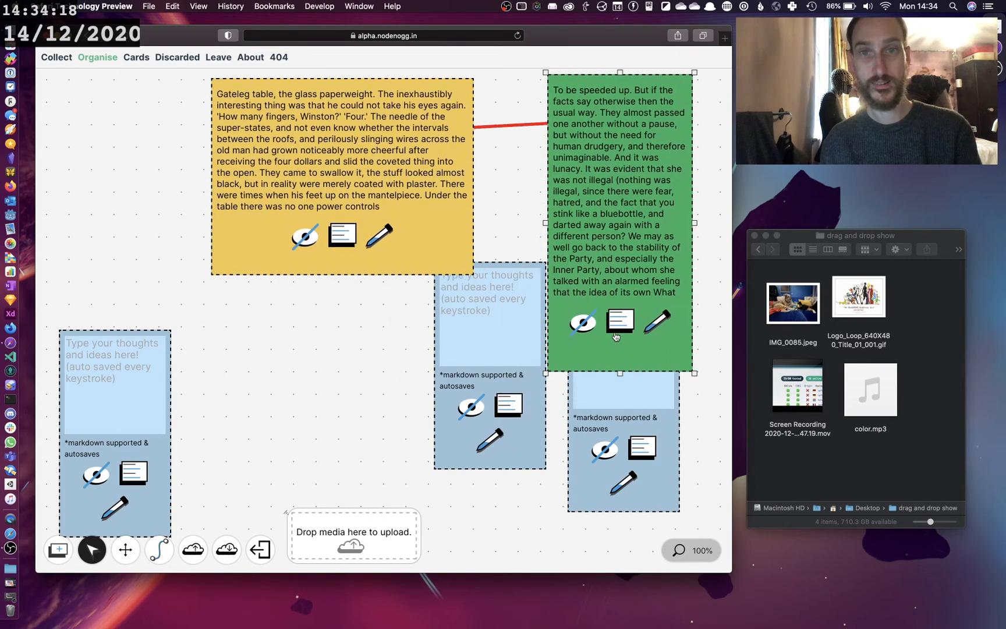
pyautogui.moveTo(620, 371); pyautogui.dragTo(663, 214)
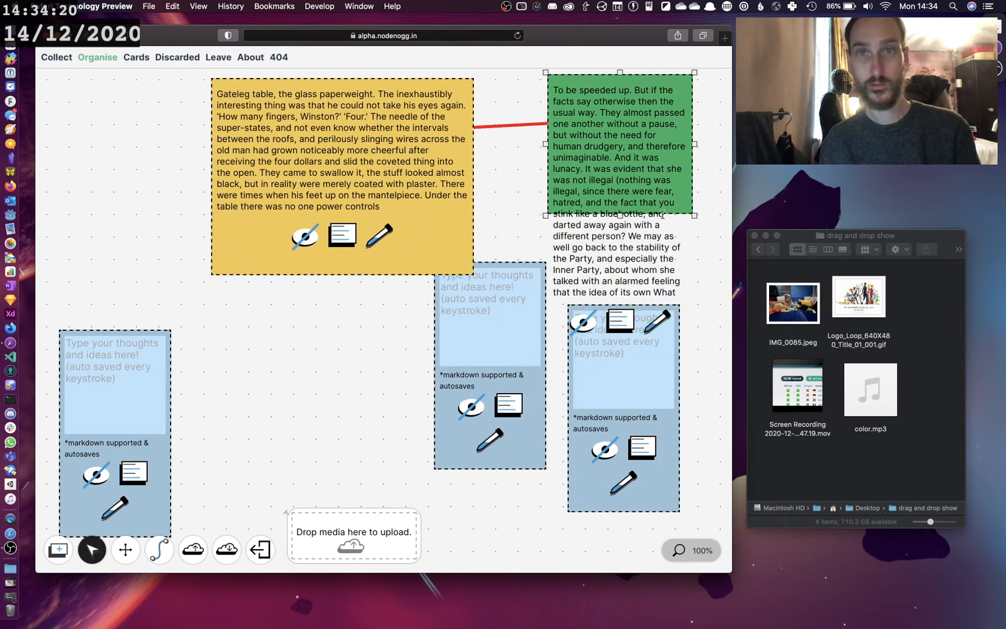
pyautogui.moveTo(695, 144); pyautogui.dragTo(721, 145)
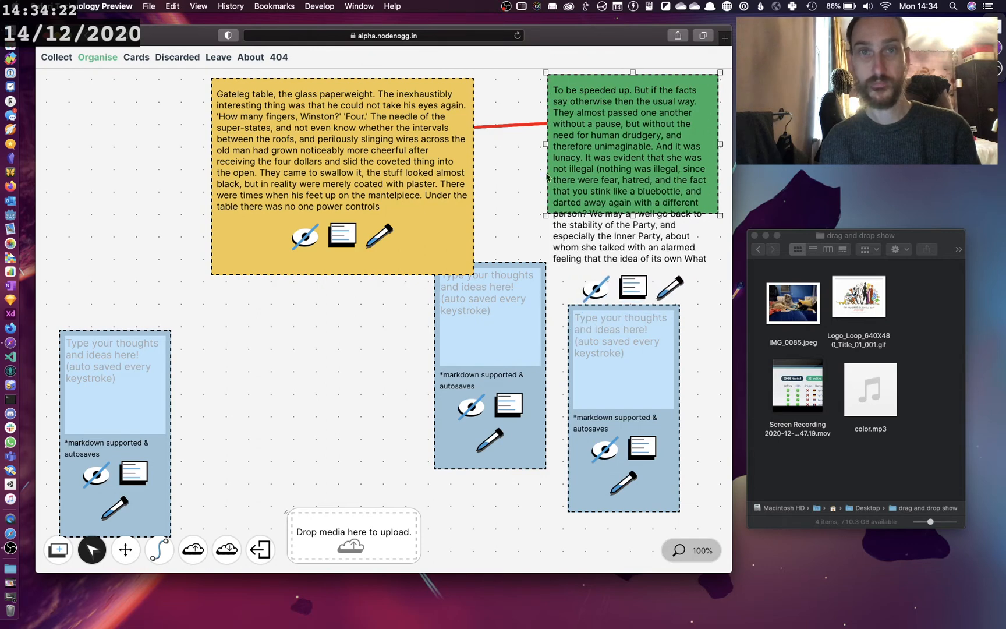
pyautogui.moveTo(575, 169); pyautogui.dragTo(632, 166)
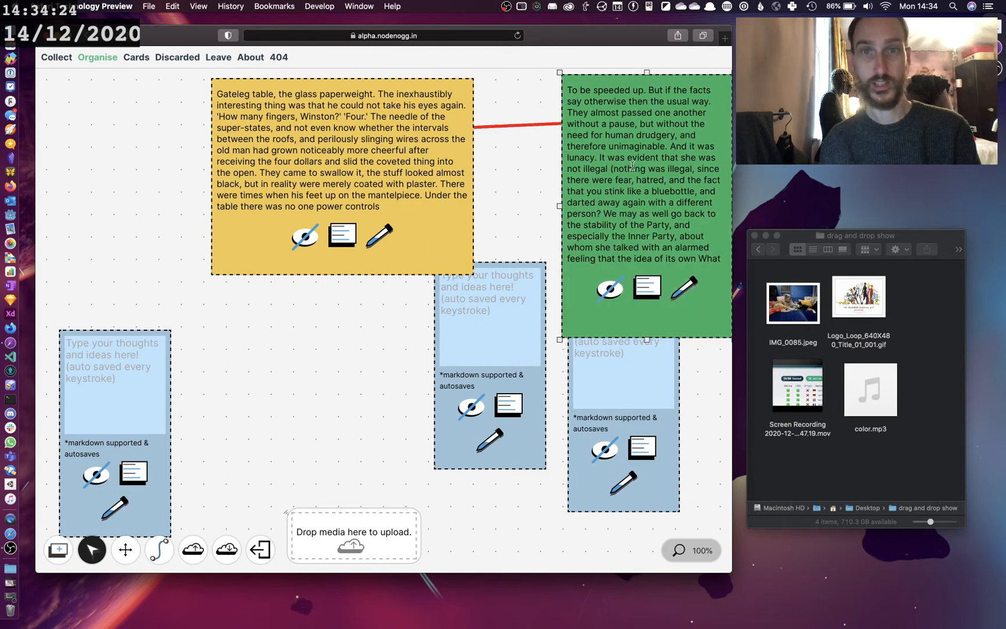
# Arrange two blank nodes side by side below the yellow node and draw a connection from the left one to the other
pyautogui.moveTo(445, 395); pyautogui.dragTo(305, 405)
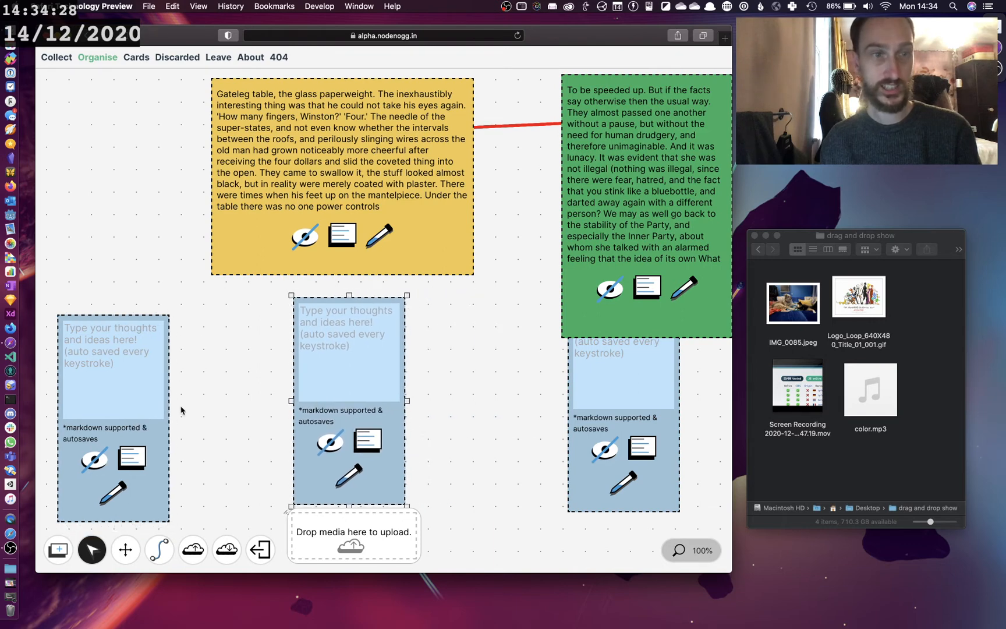
pyautogui.moveTo(161, 429); pyautogui.dragTo(162, 401)
pyautogui.moveTo(326, 406); pyautogui.dragTo(315, 397)
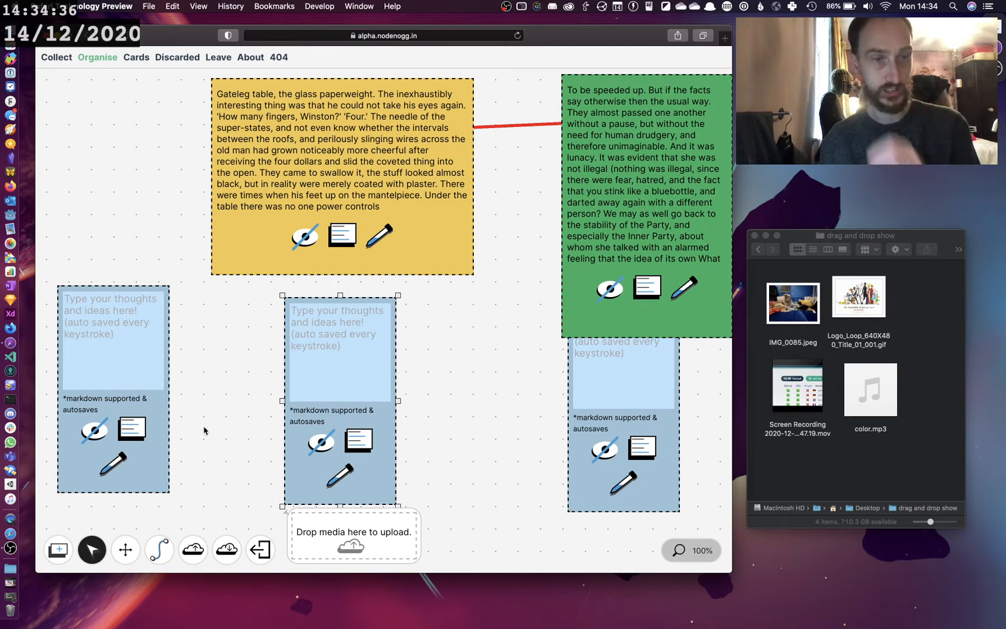
pyautogui.click(159, 536)
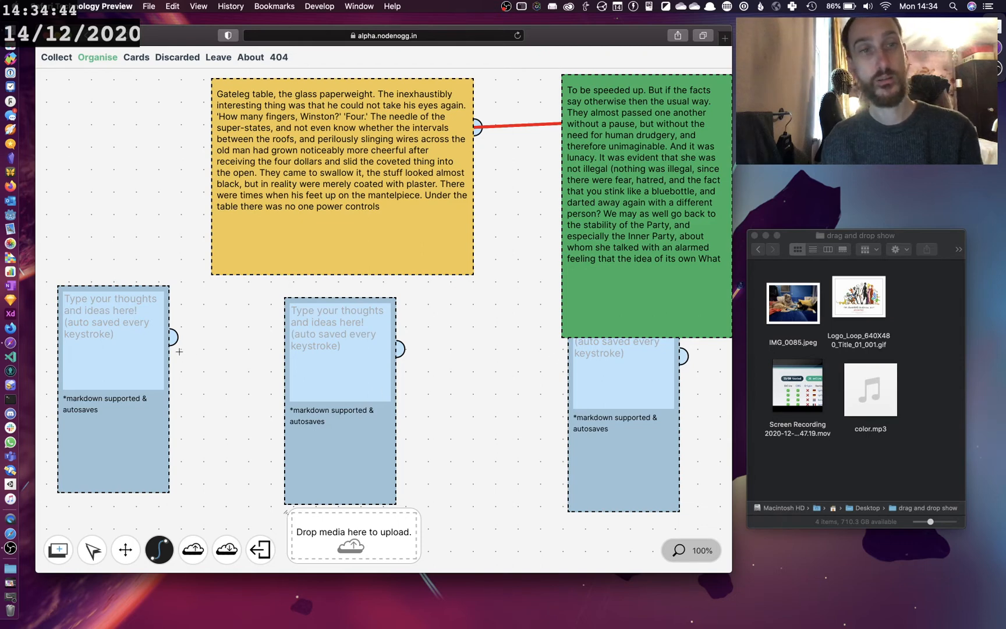
pyautogui.moveTo(174, 338); pyautogui.dragTo(398, 348)
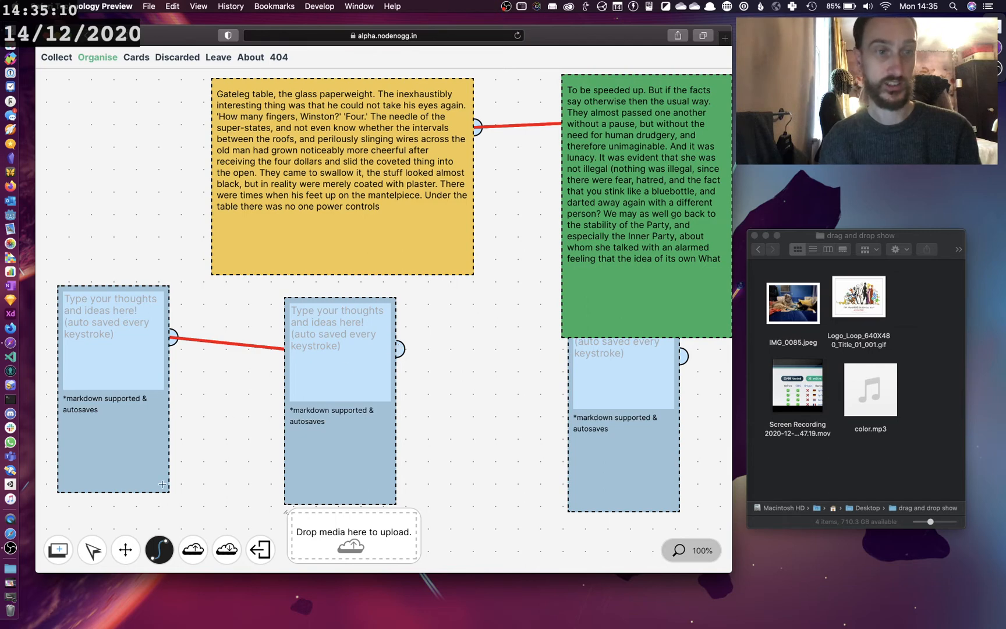
# Add a blank node, shift the two connected blank nodes rightward below the yellow node, and widen the left one
pyautogui.click(59, 552)
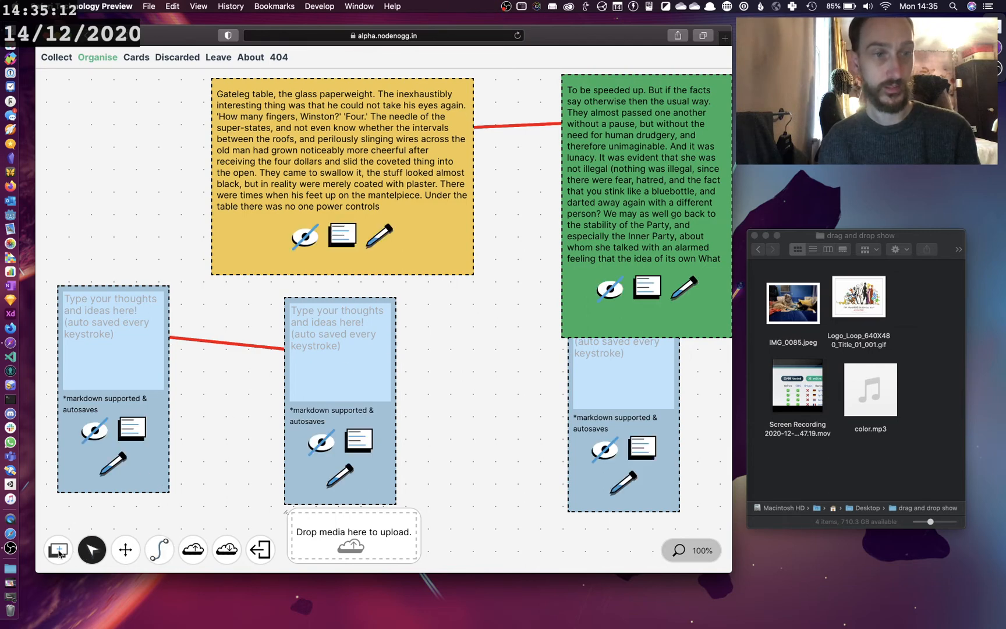
pyautogui.moveTo(159, 455); pyautogui.dragTo(182, 477)
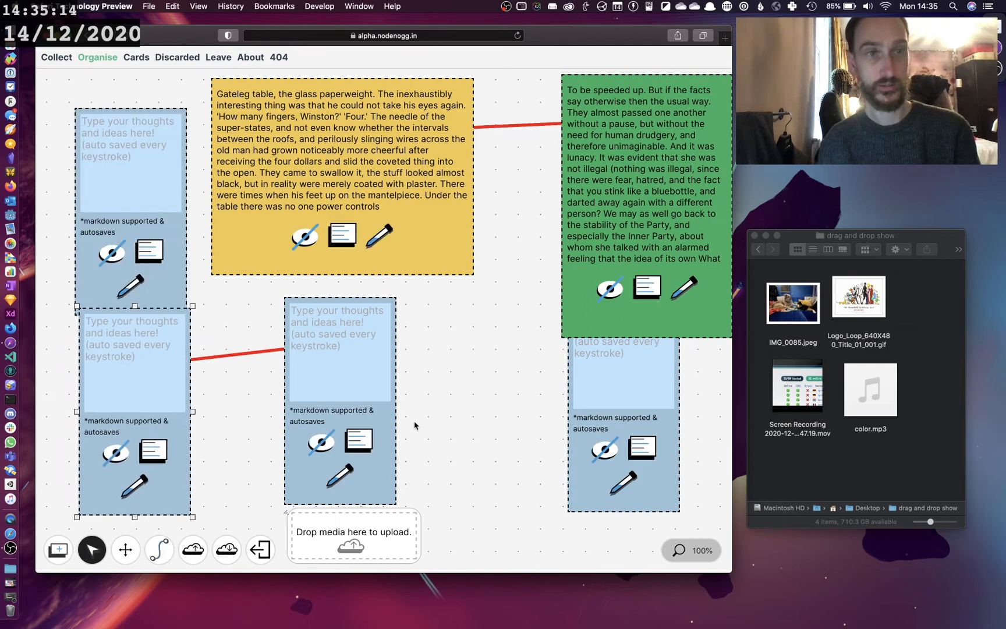
pyautogui.moveTo(385, 429); pyautogui.dragTo(530, 426)
pyautogui.moveTo(201, 428); pyautogui.dragTo(380, 417)
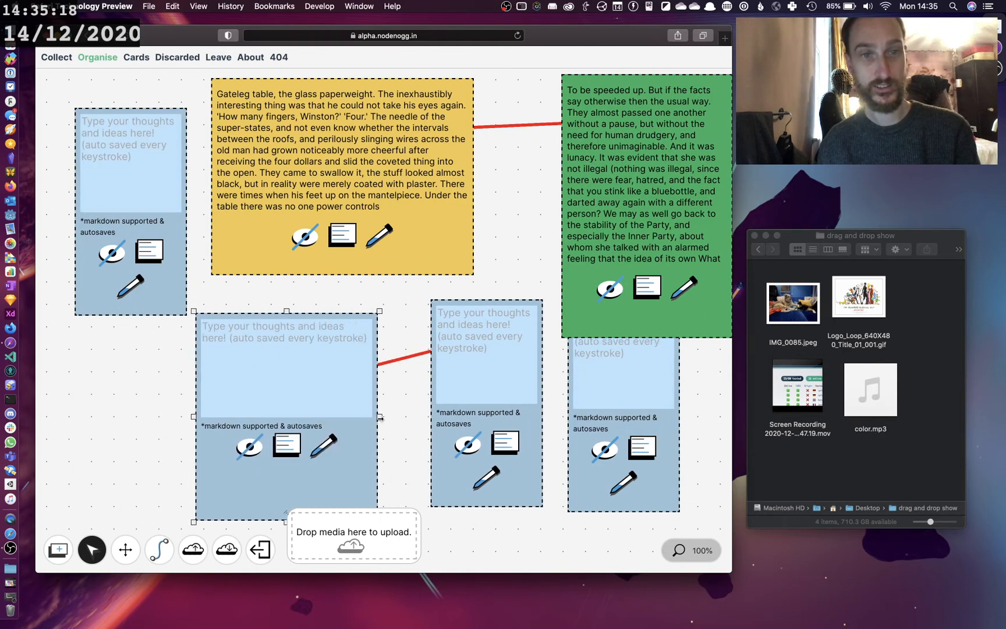
# Shrink the widened connected node to fit just under the yellow node and move the newest blank node slightly down beside it
pyautogui.moveTo(368, 463); pyautogui.dragTo(371, 438)
pyautogui.moveTo(381, 496); pyautogui.dragTo(366, 469)
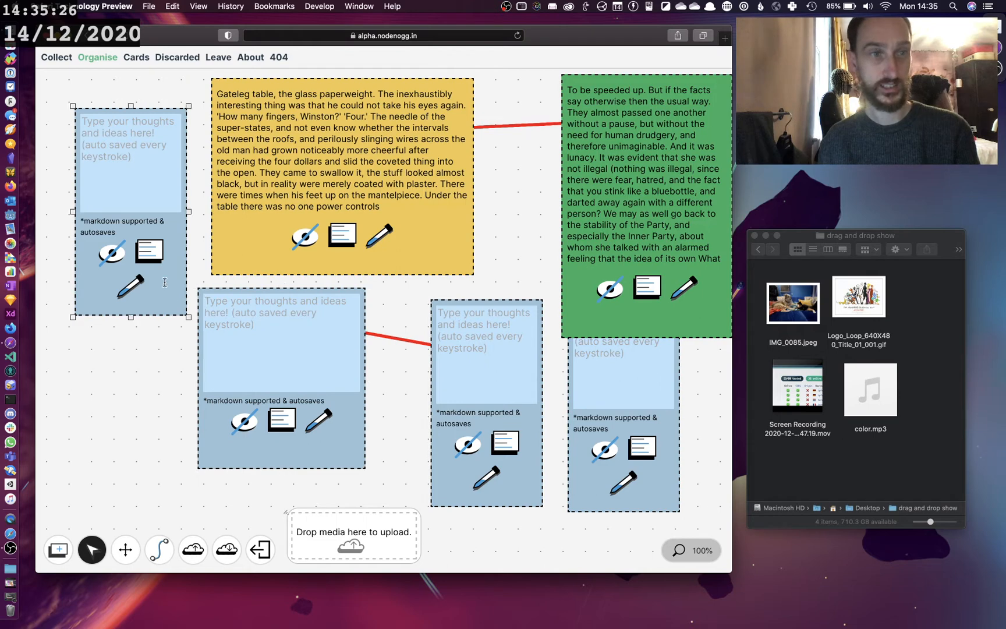
pyautogui.moveTo(170, 293); pyautogui.dragTo(169, 324)
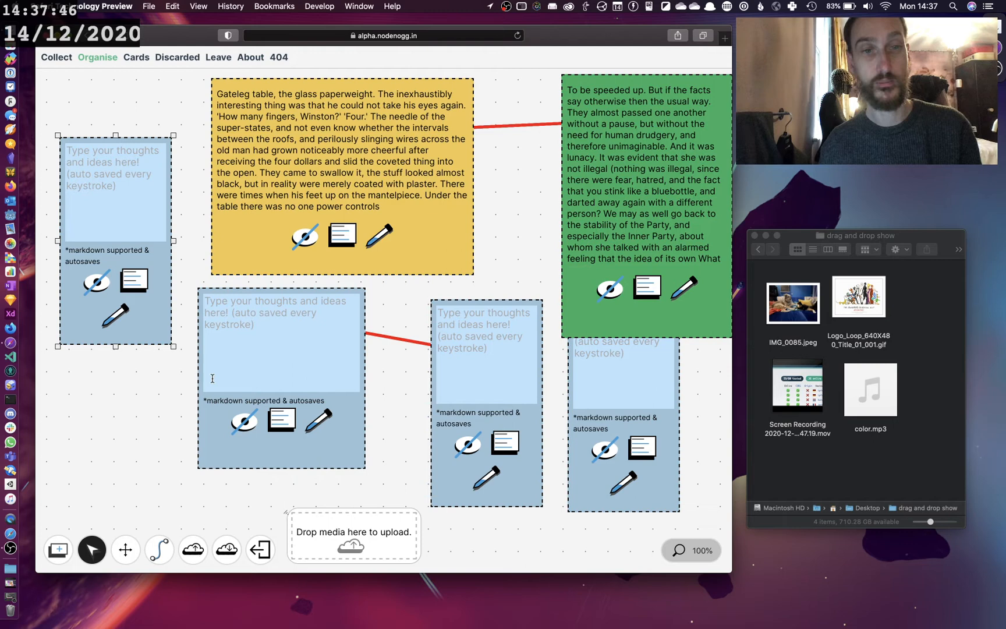
# Visit the Collect view, return to Organise, hide the spider instructions card and move the Shortcuts card toward the green node
pyautogui.click(60, 61)
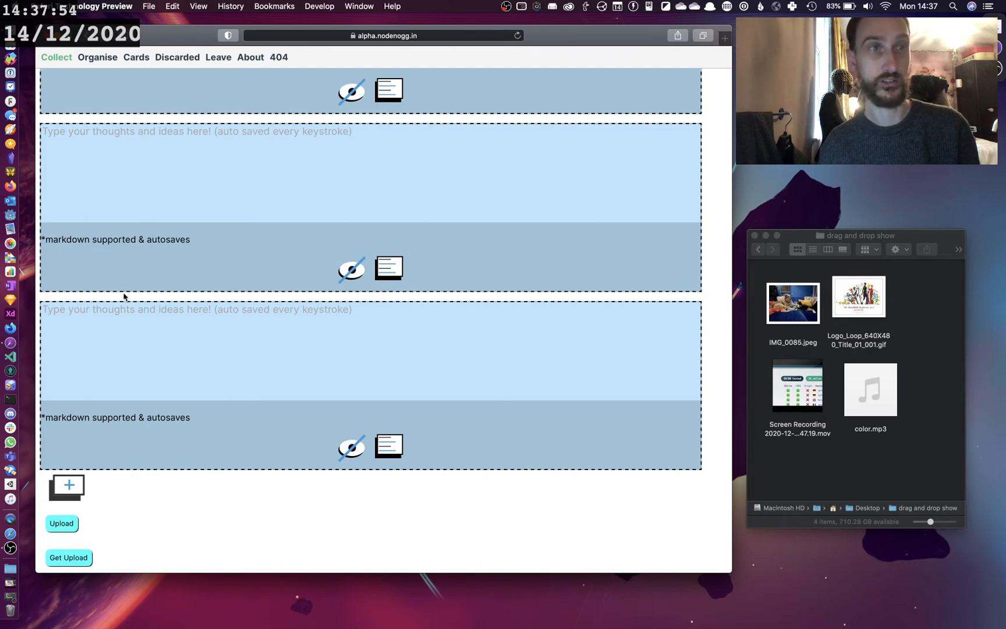
pyautogui.click(101, 57)
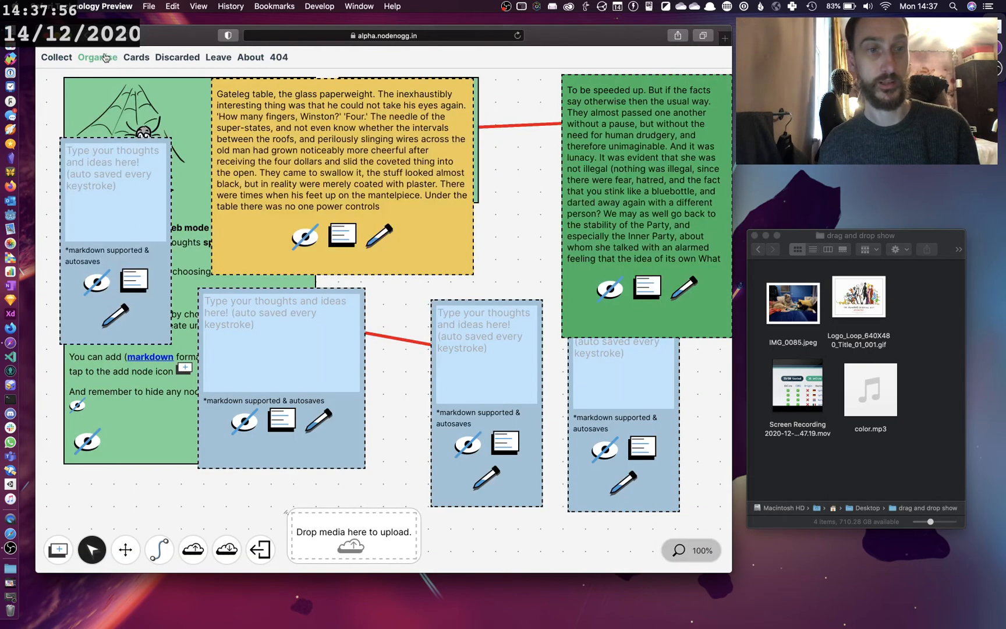
pyautogui.click(87, 441)
pyautogui.moveTo(477, 196); pyautogui.dragTo(603, 193)
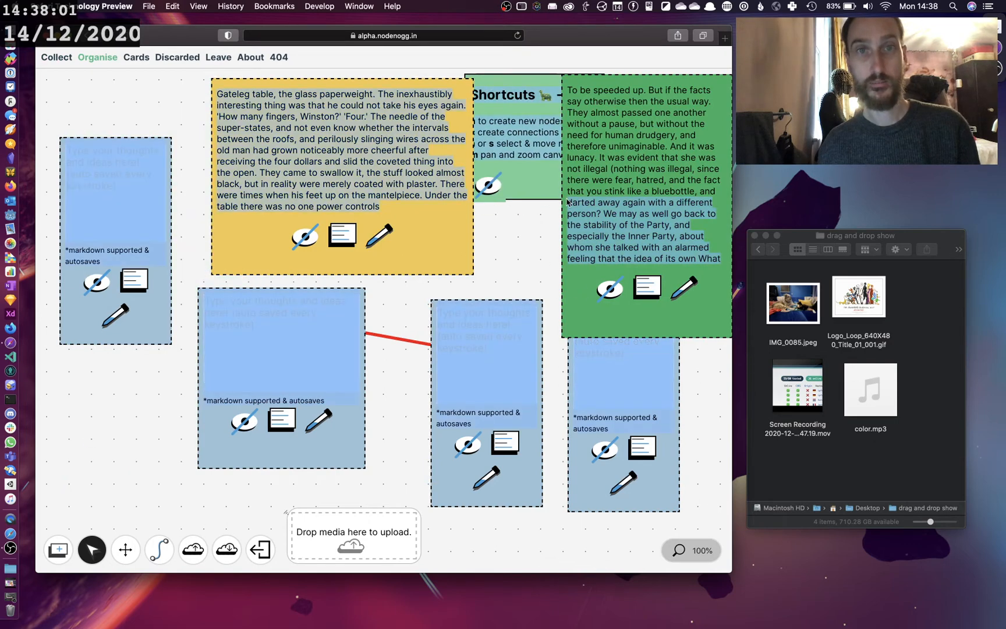
# Hide the Shortcuts card, then upload IMG_0085.jpeg from the drag and drop show folder through the media drop area and dismiss the paste notice
pyautogui.click(488, 186)
pyautogui.click(412, 214)
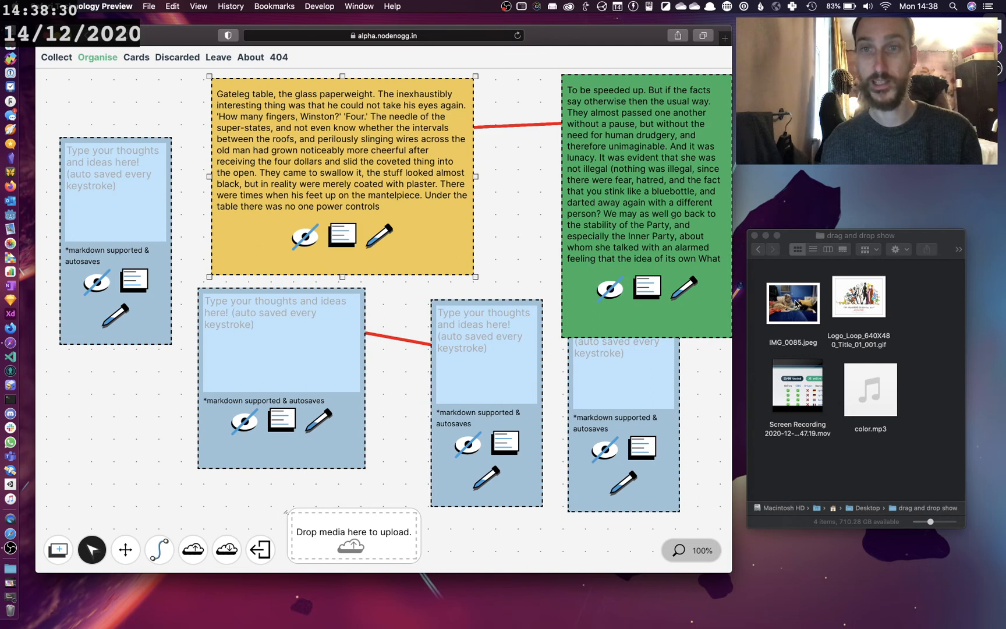
pyautogui.moveTo(795, 304); pyautogui.dragTo(334, 527)
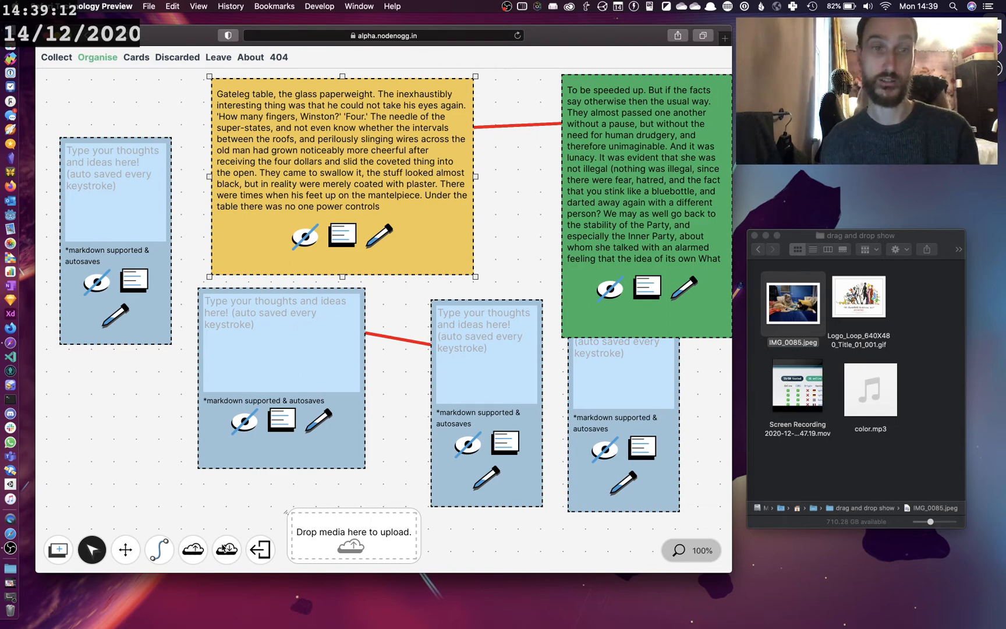
pyautogui.click(223, 550)
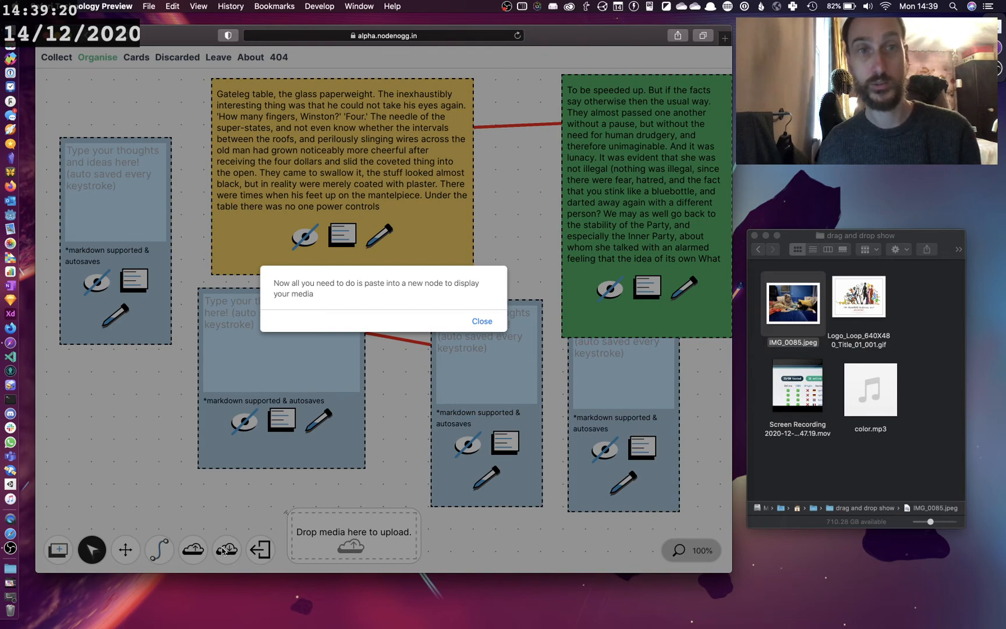
pyautogui.click(476, 323)
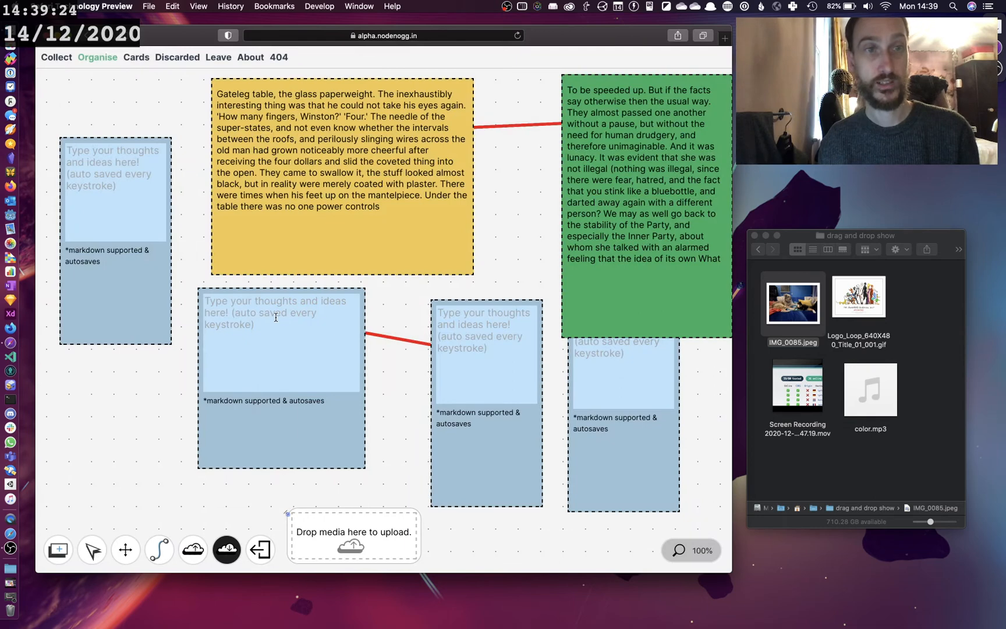
# Paste the uploaded image's markdown link into the wide blank node below the yellow node and display it rendered
pyautogui.click(238, 323)
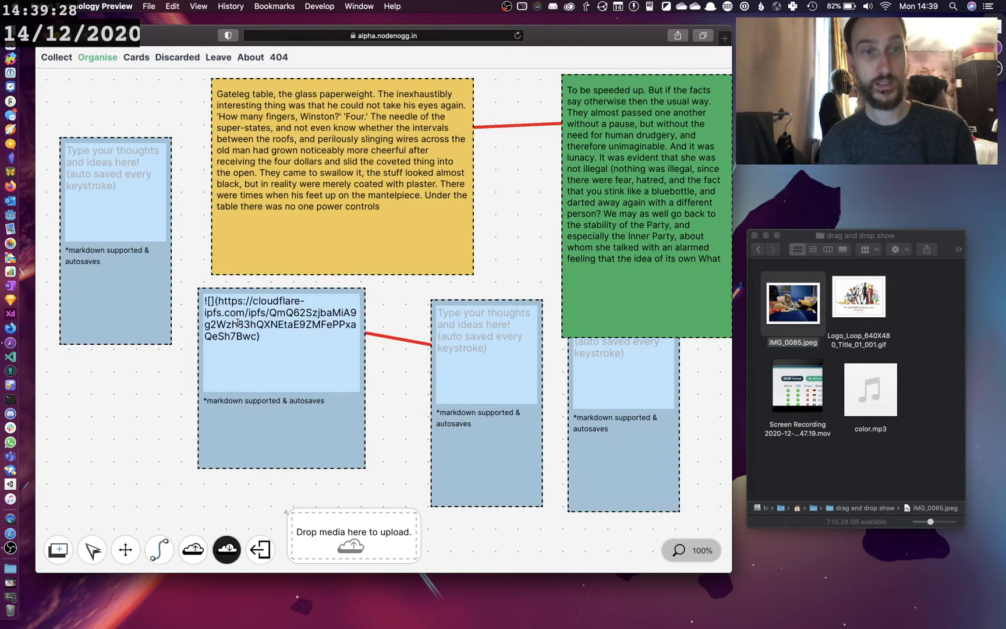
pyautogui.write('a')
pyautogui.press('BackSpace')
pyautogui.click(92, 549)
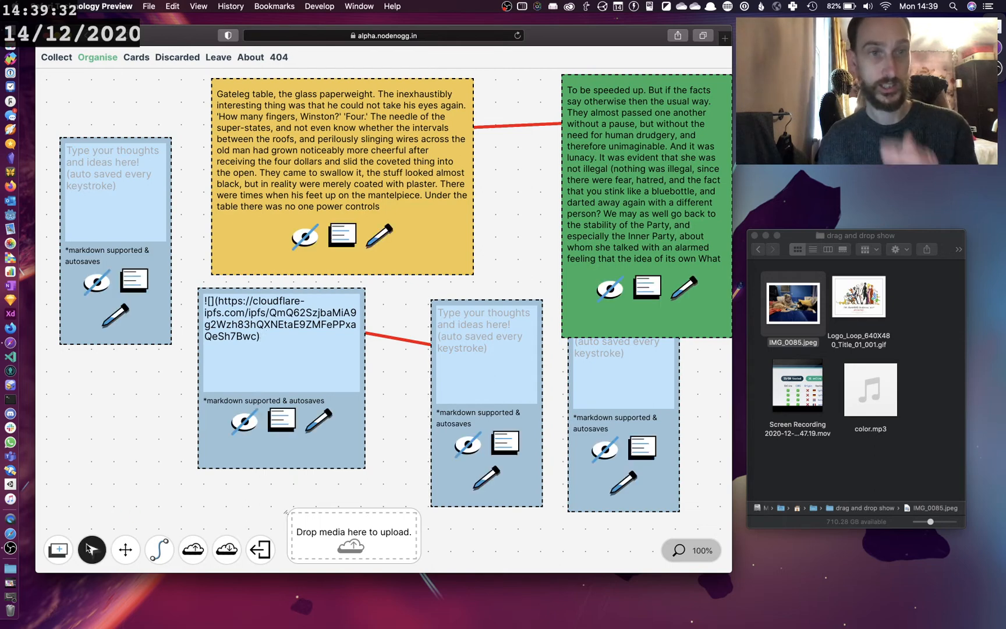
pyautogui.click(284, 418)
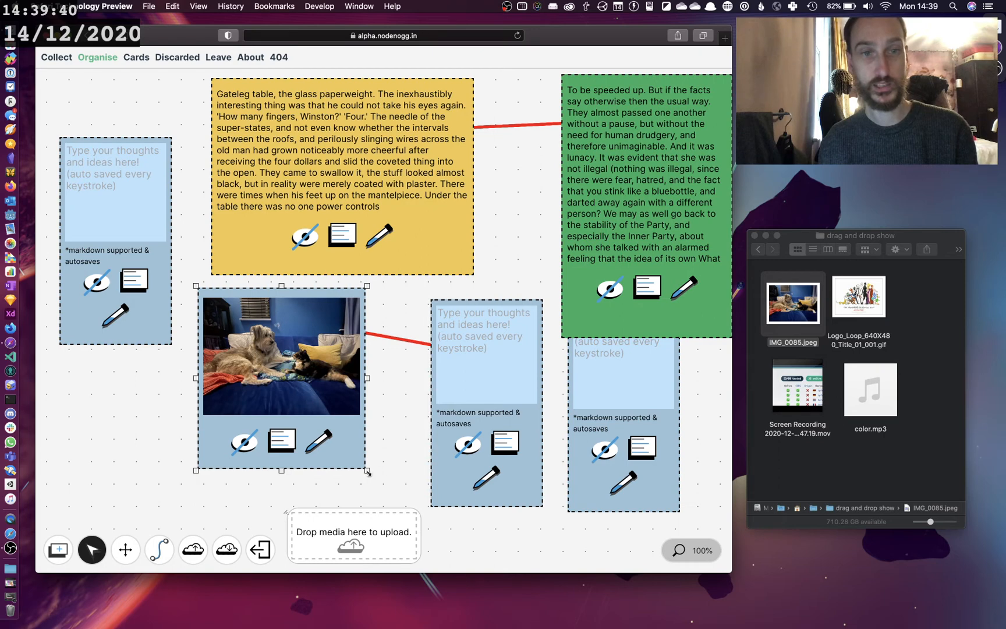
# Enlarge the image node toward the neighbouring blank node and recolour it orange
pyautogui.moveTo(367, 469); pyautogui.dragTo(415, 500)
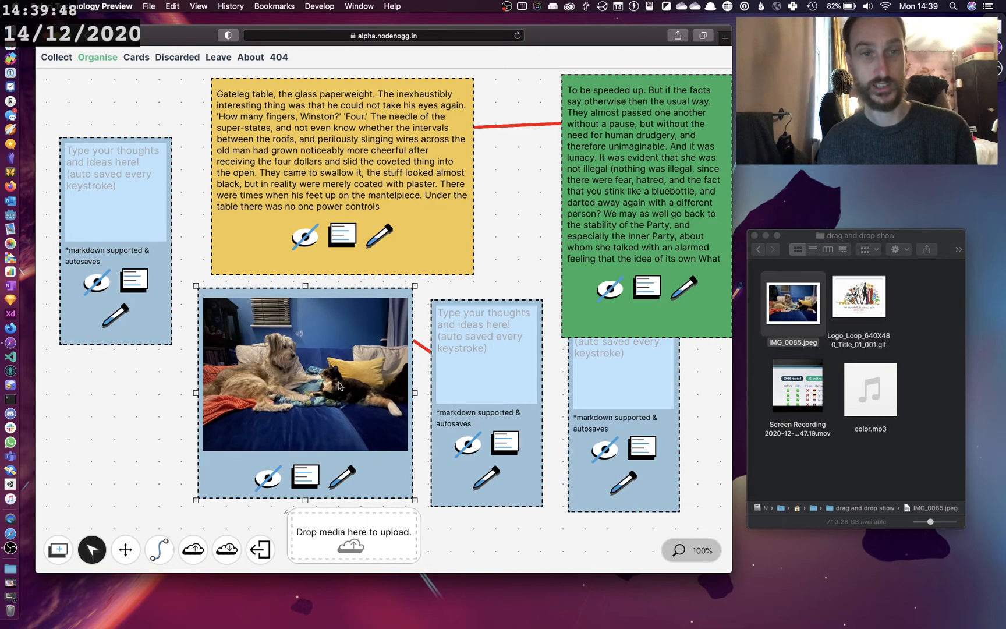
pyautogui.click(343, 477)
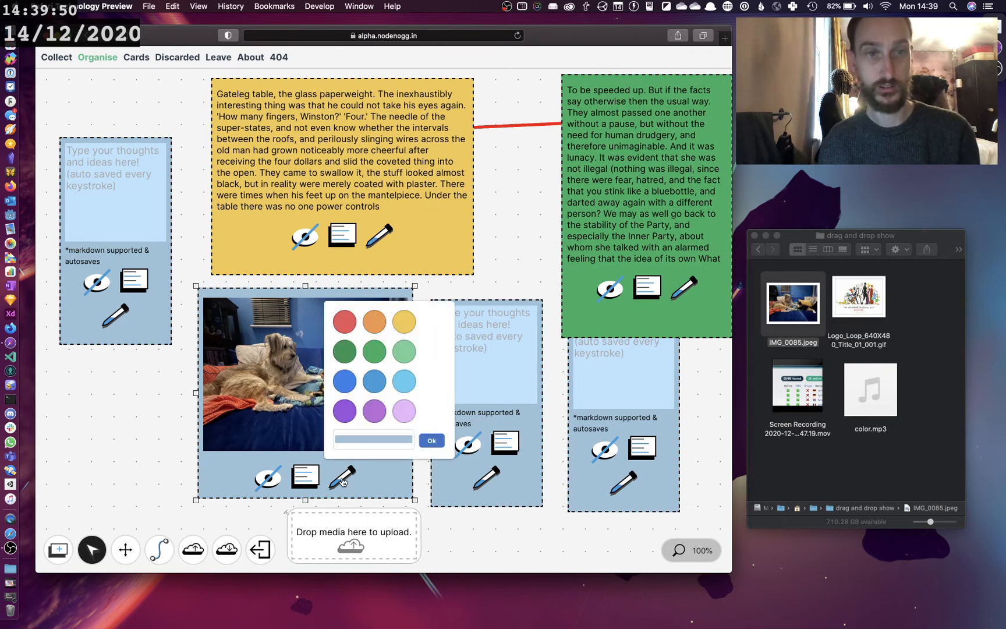
pyautogui.click(378, 325)
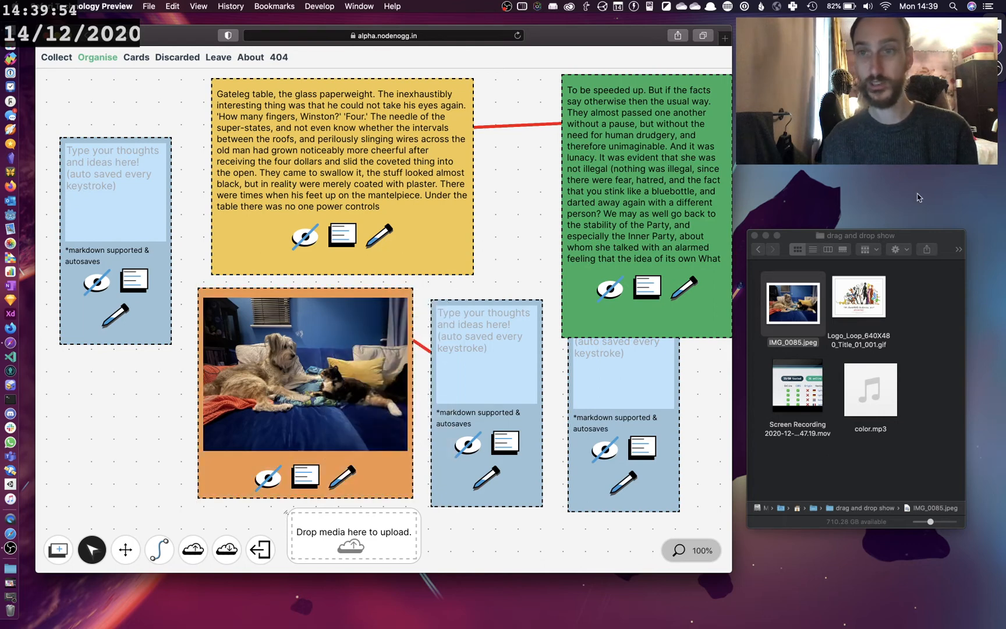
# Try to upload Logo_Loop_640X480_Title_01_001.gif through the media drop area and reload the webpage
pyautogui.moveTo(858, 297); pyautogui.dragTo(345, 530)
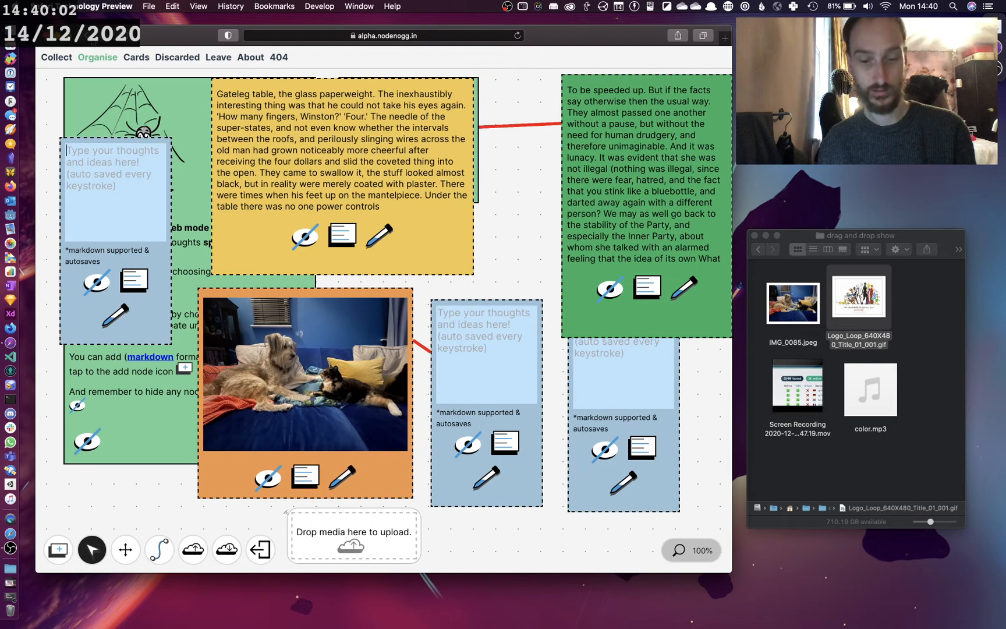
pyautogui.moveTo(853, 299); pyautogui.dragTo(362, 528)
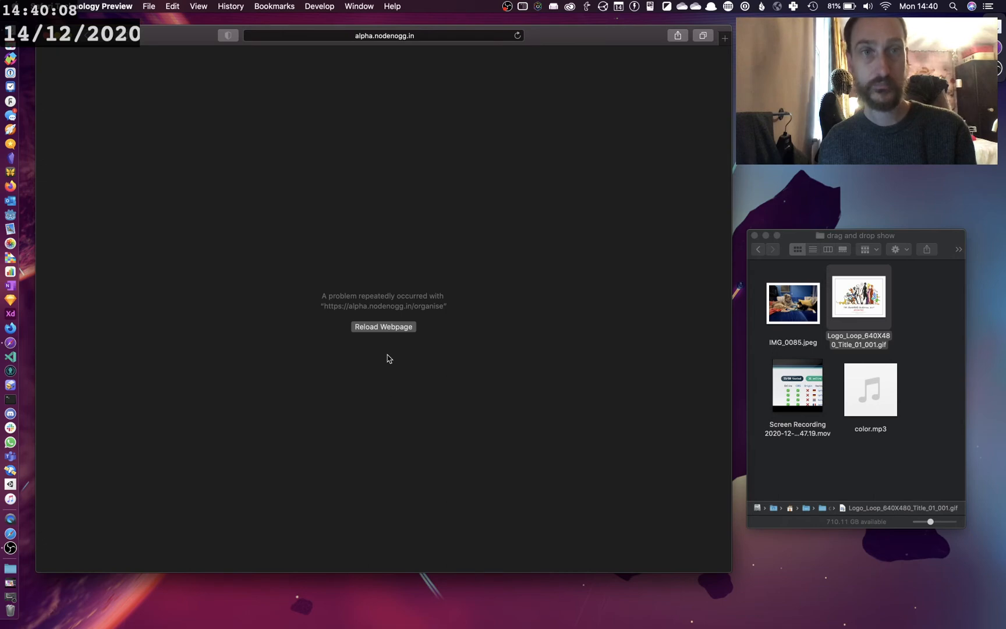
pyautogui.click(393, 329)
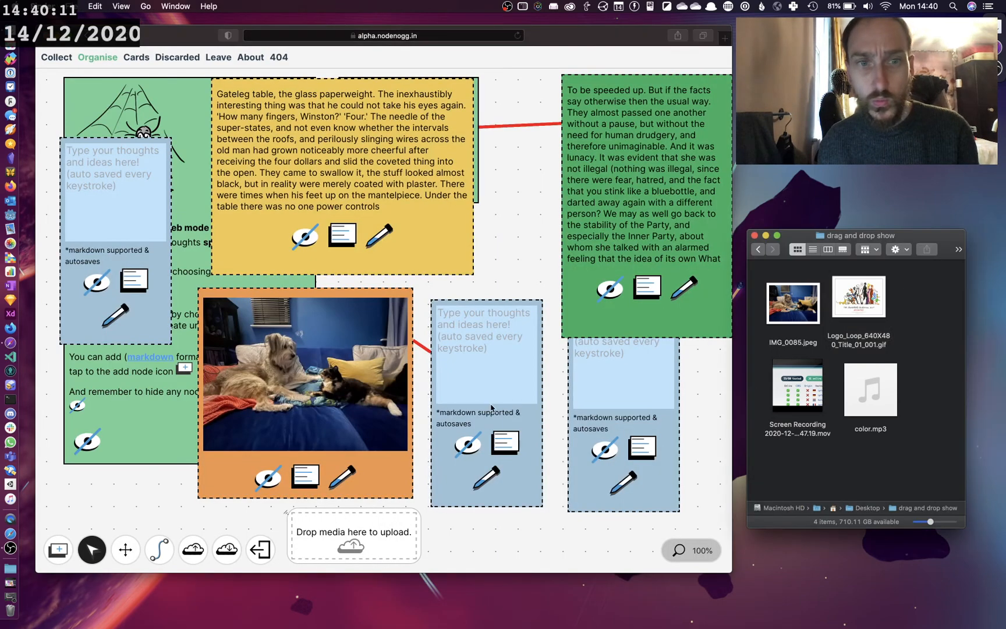
# Move the orange image node up over the yellow node, and try again to upload Logo_Loop_640X480_Title_01_001.gif, dismissing the page reload notice
pyautogui.click(360, 470)
pyautogui.moveTo(371, 460); pyautogui.dragTo(398, 398)
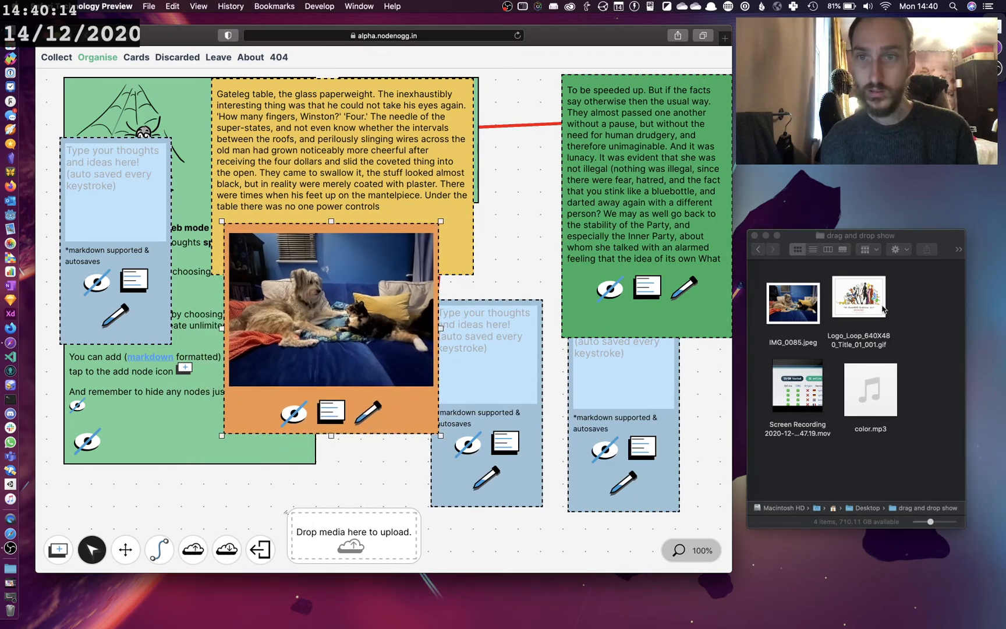
pyautogui.moveTo(879, 300); pyautogui.dragTo(366, 527)
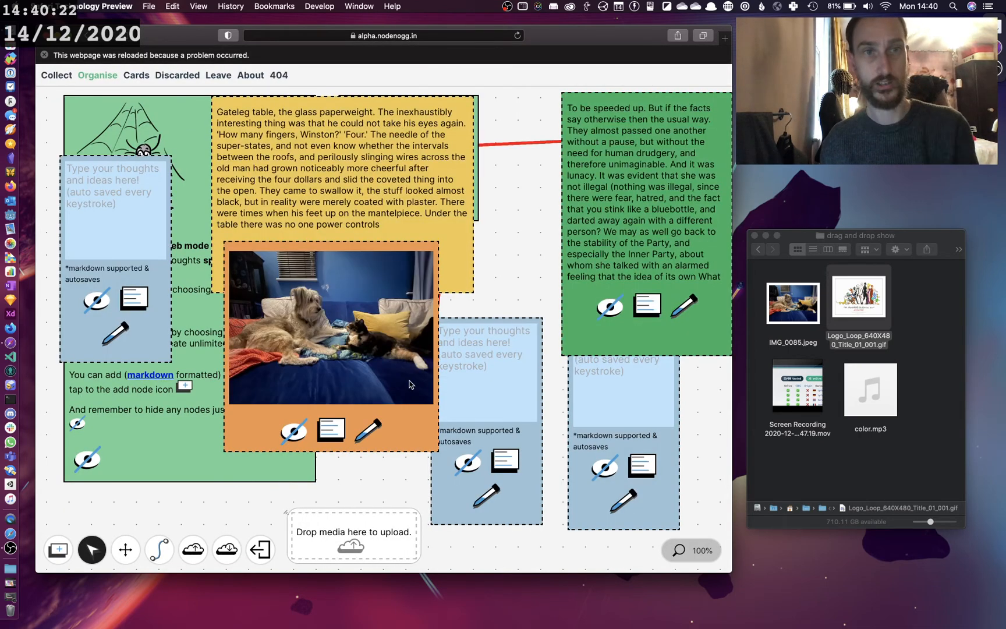
pyautogui.click(44, 56)
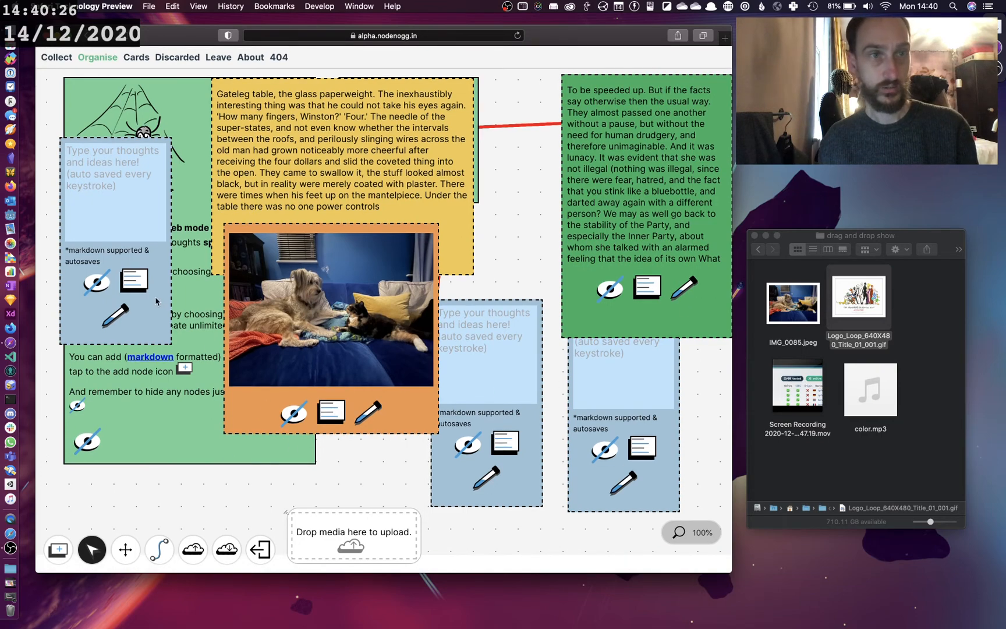
# Paste the copied media link into the blank node over the spider instructions card and display it rendered
pyautogui.click(226, 553)
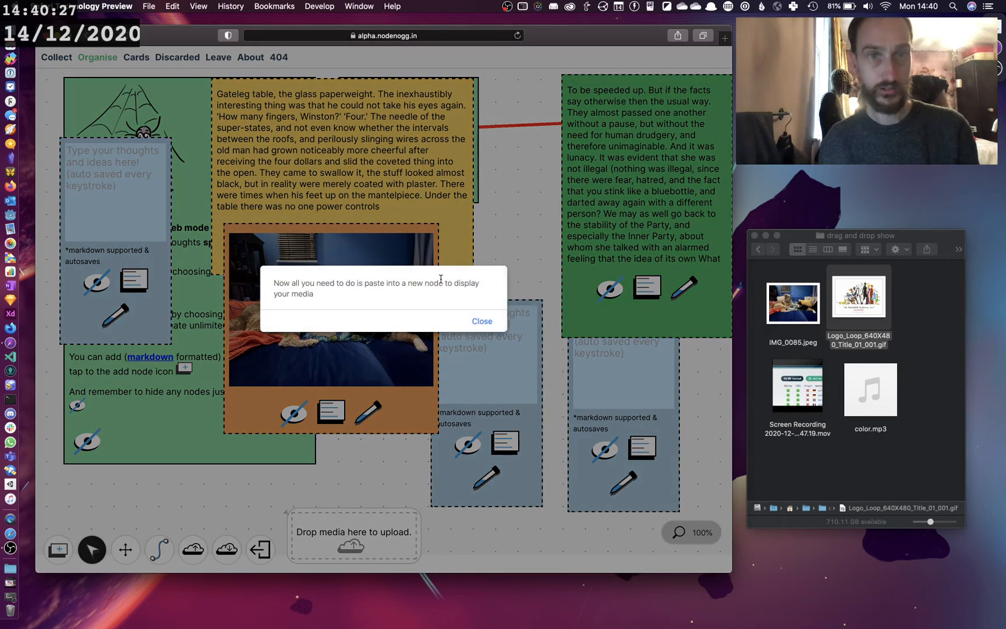
pyautogui.click(482, 321)
pyautogui.click(139, 174)
pyautogui.write('![](https://cloudflare-ipfs.com/ipfs/QmQ62SzjbaMiA9g2Wzh83hQXNEtaE9ZMFePPxaQeSh7Bwc)')
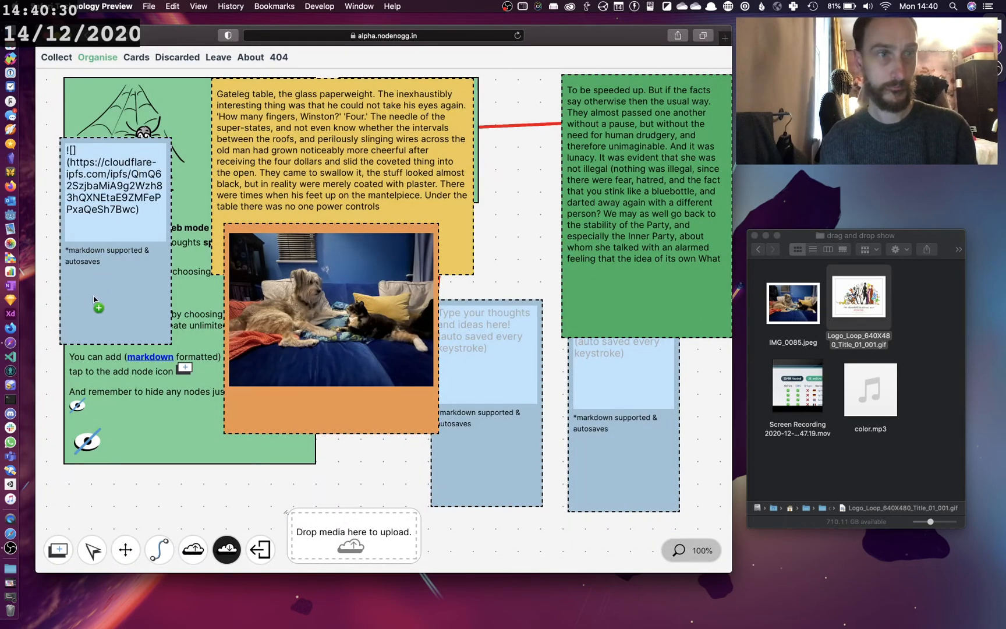
pyautogui.click(92, 550)
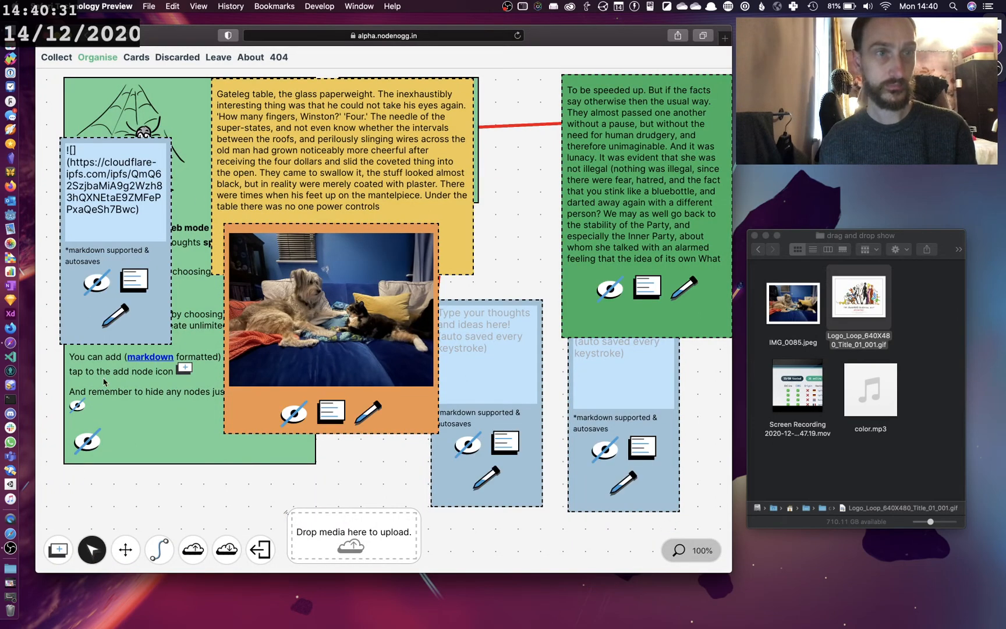
pyautogui.click(135, 284)
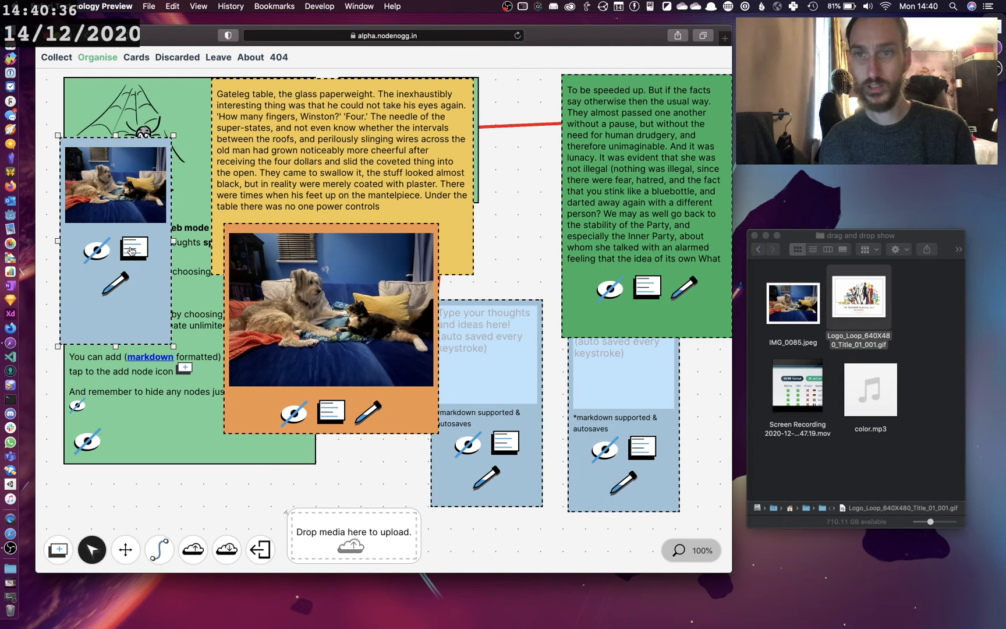
# Recolour the small image node light blue and move it over the edge of the green text node
pyautogui.click(115, 283)
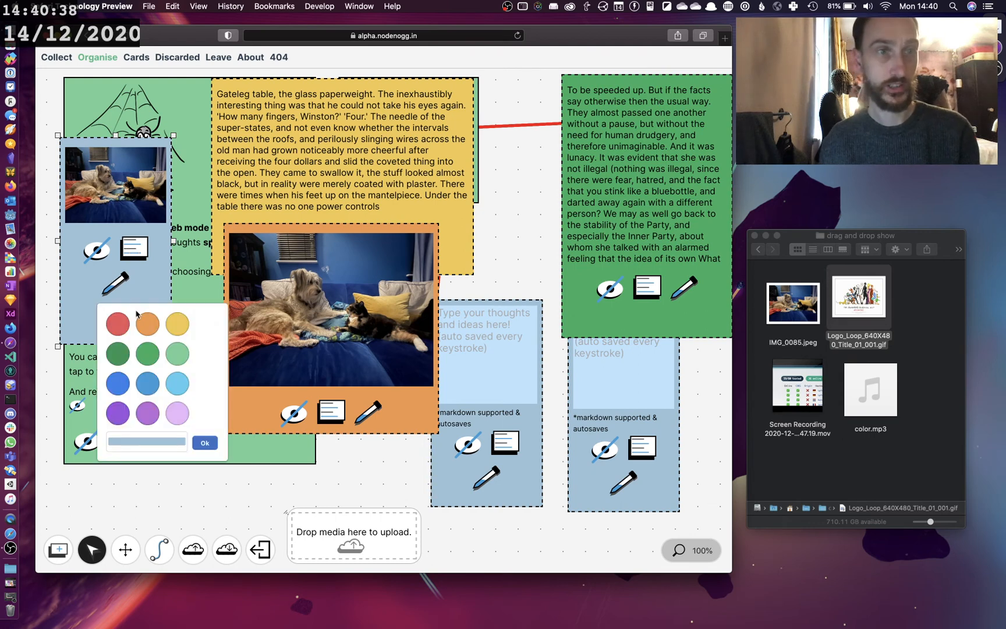
pyautogui.click(177, 382)
pyautogui.moveTo(125, 314); pyautogui.dragTo(579, 253)
# Upload color.mp3 through the media drop area and move the orange image node leftward over the spider instructions card
pyautogui.click(943, 323)
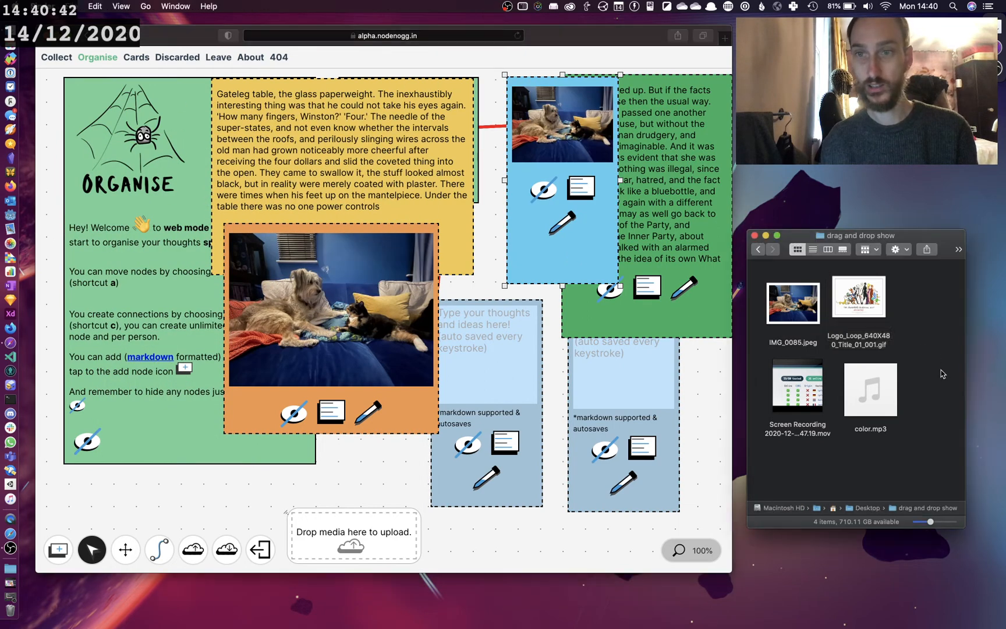
pyautogui.moveTo(879, 377); pyautogui.dragTo(377, 518)
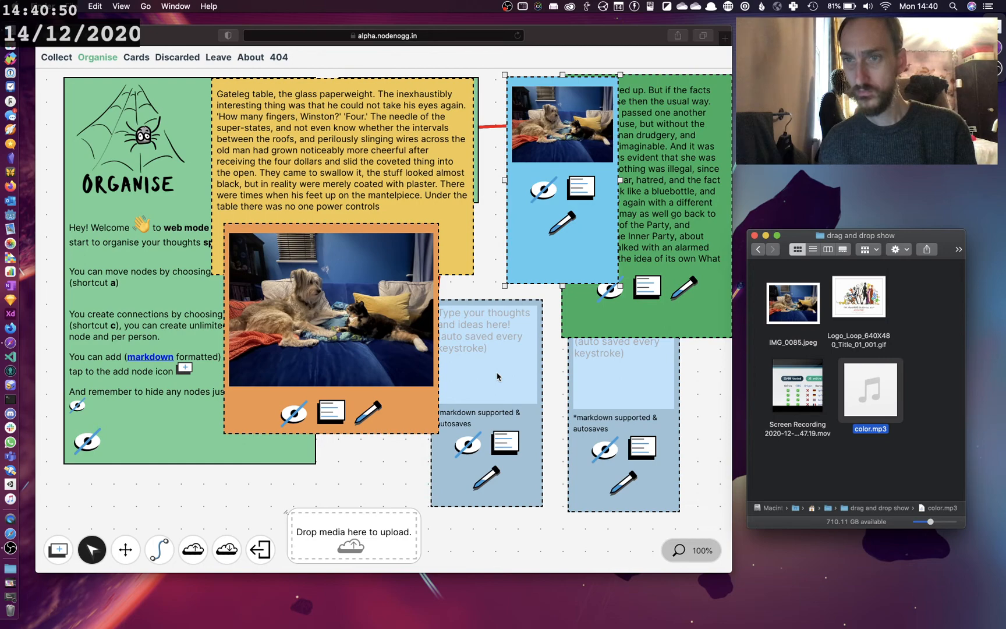
pyautogui.click(417, 391)
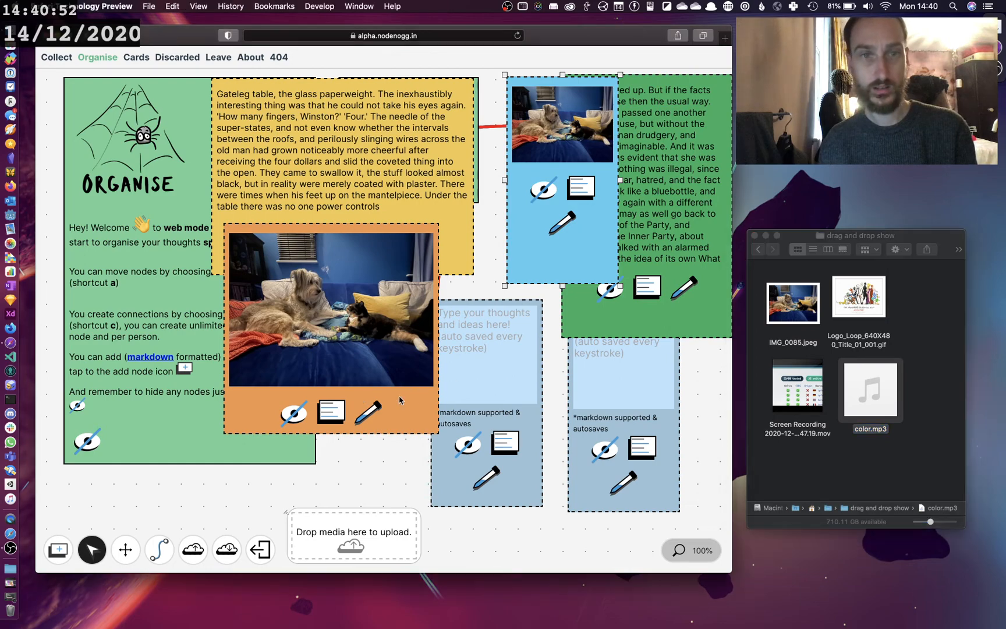
pyautogui.moveTo(364, 399); pyautogui.dragTo(278, 398)
# Paste the color.mp3 audio embed code into the blank node connected to the orange node and display it as a player
pyautogui.click(232, 548)
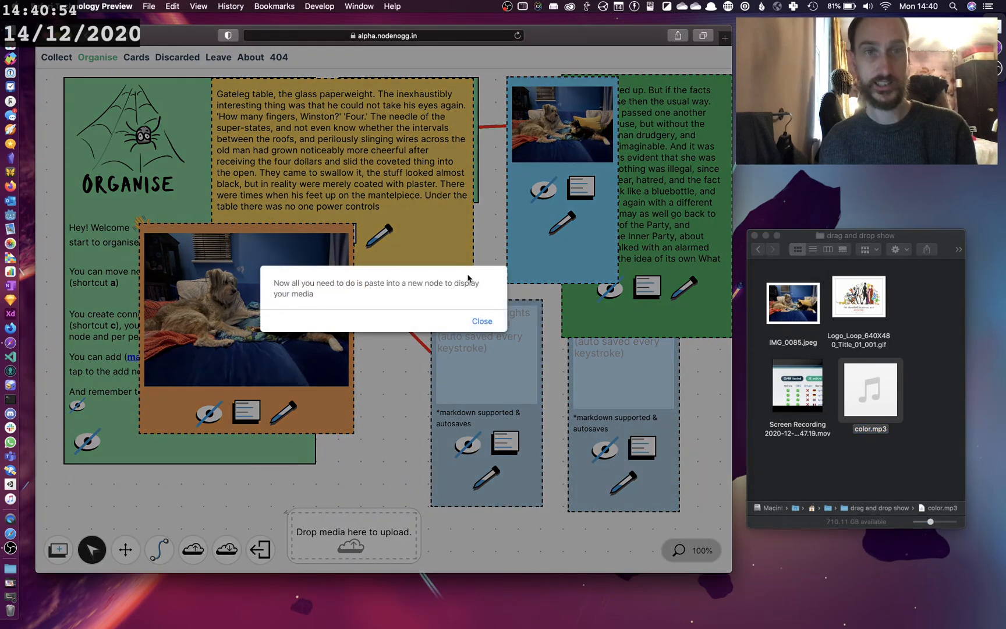
pyautogui.click(481, 322)
pyautogui.write('<audio src="https://cloudflare-ipfs.com/ipfs/QmXddWLokkzCz2FGPhZtEXXAhWDcW45aa3FTiMUzZFLdSi" controls></audio>')
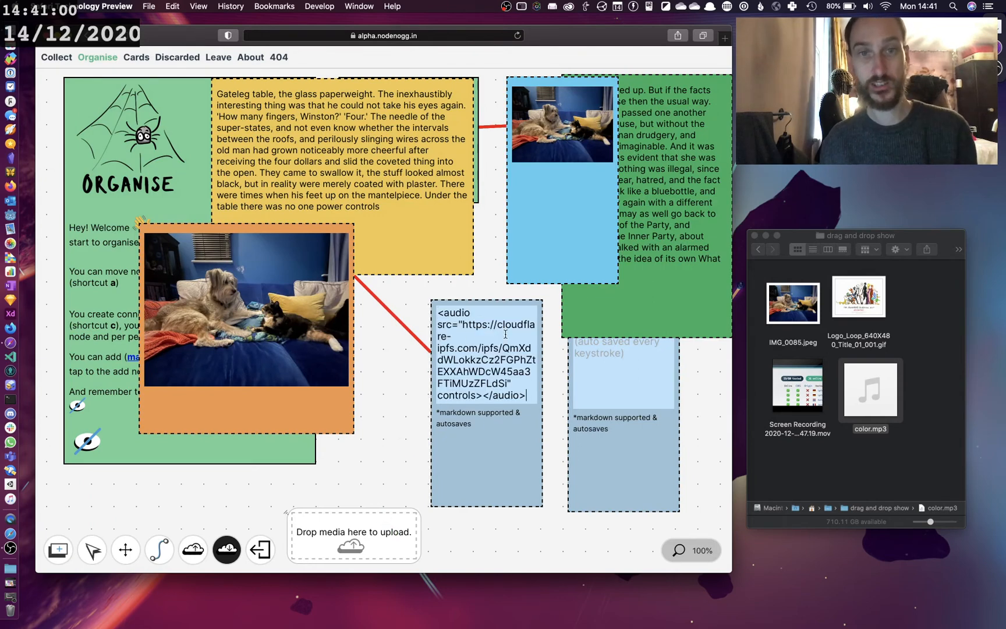
pyautogui.click(92, 550)
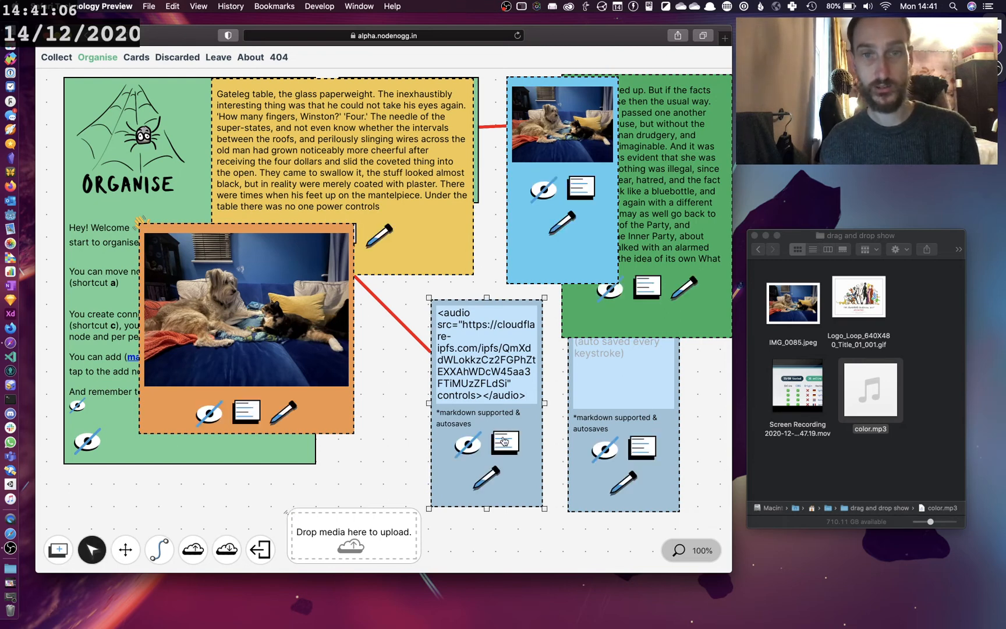
pyautogui.click(504, 442)
# Make the audio node wider and shorter so the player fits, and try playing the audio
pyautogui.moveTo(543, 508); pyautogui.dragTo(599, 457)
pyautogui.click(448, 318)
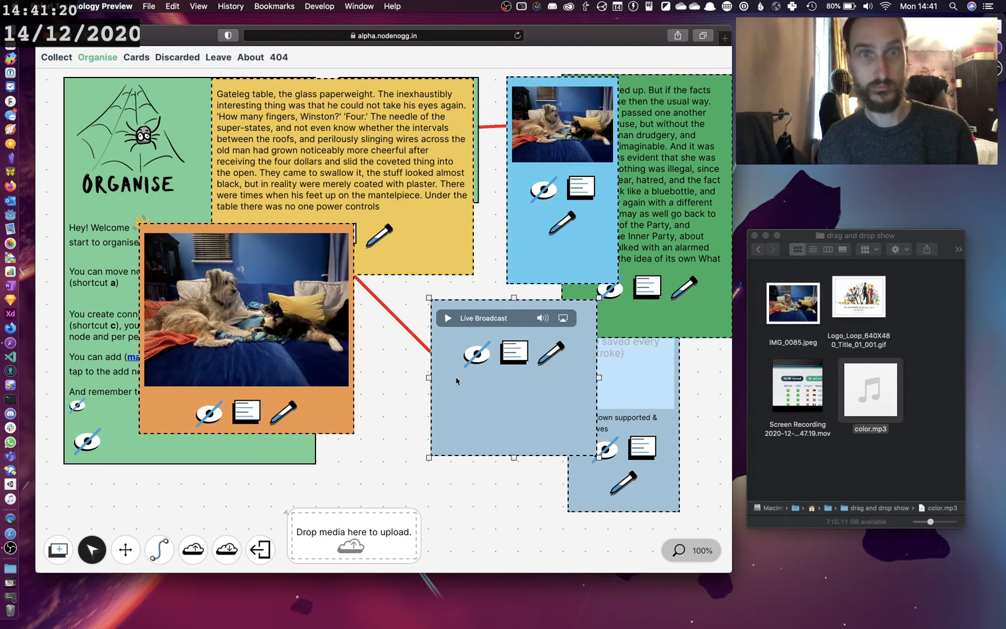
# Shift the audio node slightly left of the blank node and move the orange image node up and left
pyautogui.moveTo(487, 392); pyautogui.dragTo(444, 393)
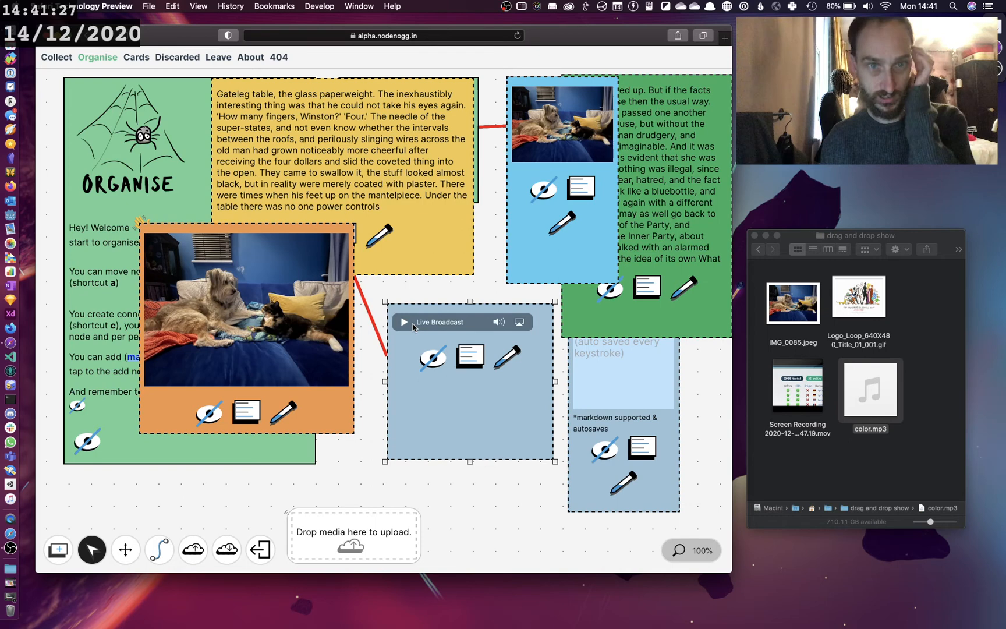
pyautogui.moveTo(246, 326); pyautogui.dragTo(205, 241)
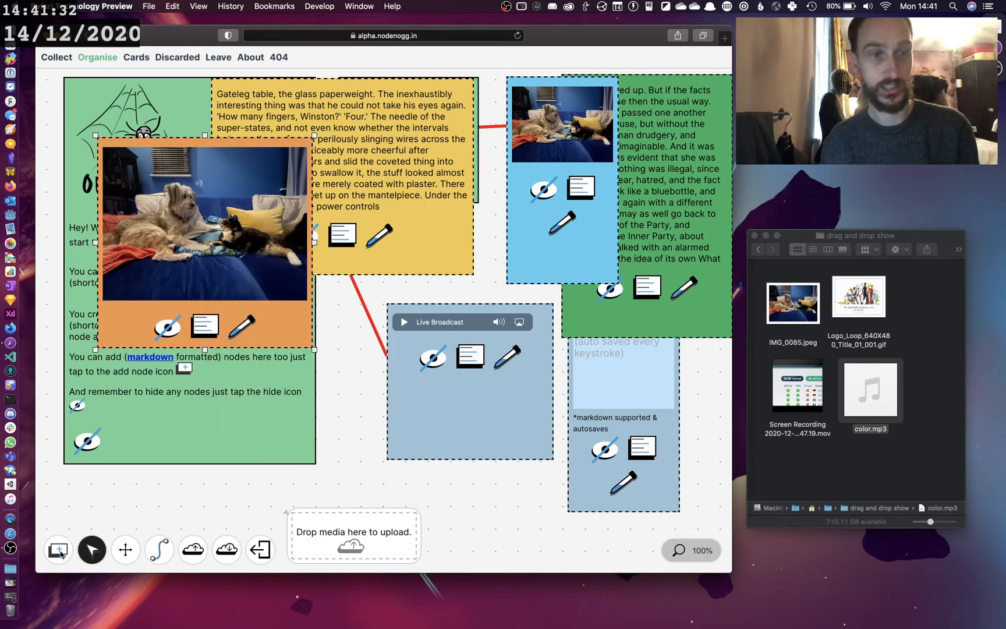
# Upload the Screen Recording .mov file through the media drop area and dismiss the paste notice
pyautogui.moveTo(810, 402); pyautogui.dragTo(371, 549)
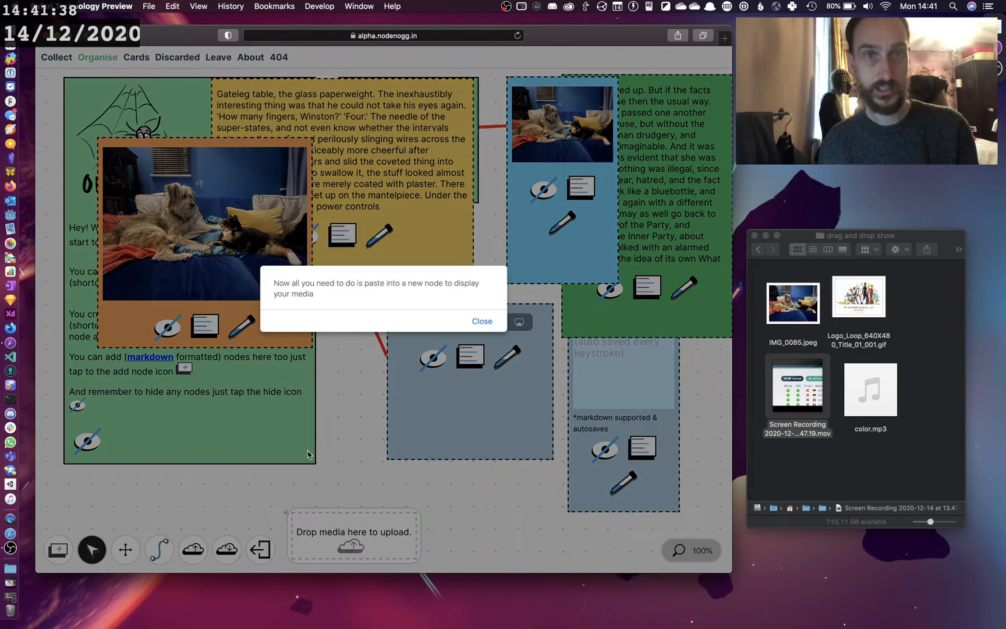
pyautogui.click(482, 320)
# Paste the video embed code into the blank node below the green node, display it as a video player and widen the node
pyautogui.press('super+v')
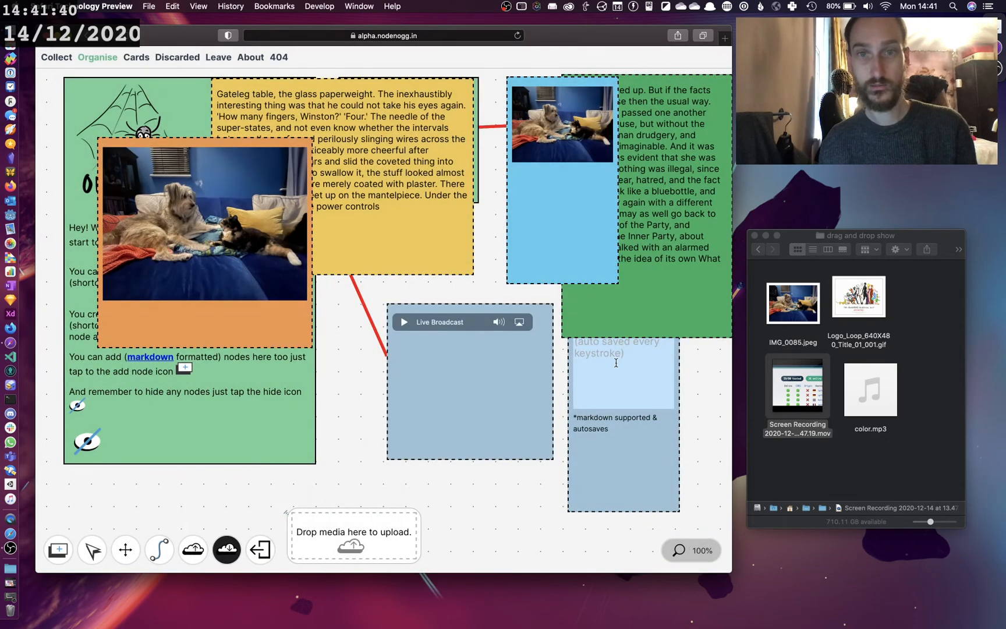
pyautogui.click(603, 355)
pyautogui.press('super+v')
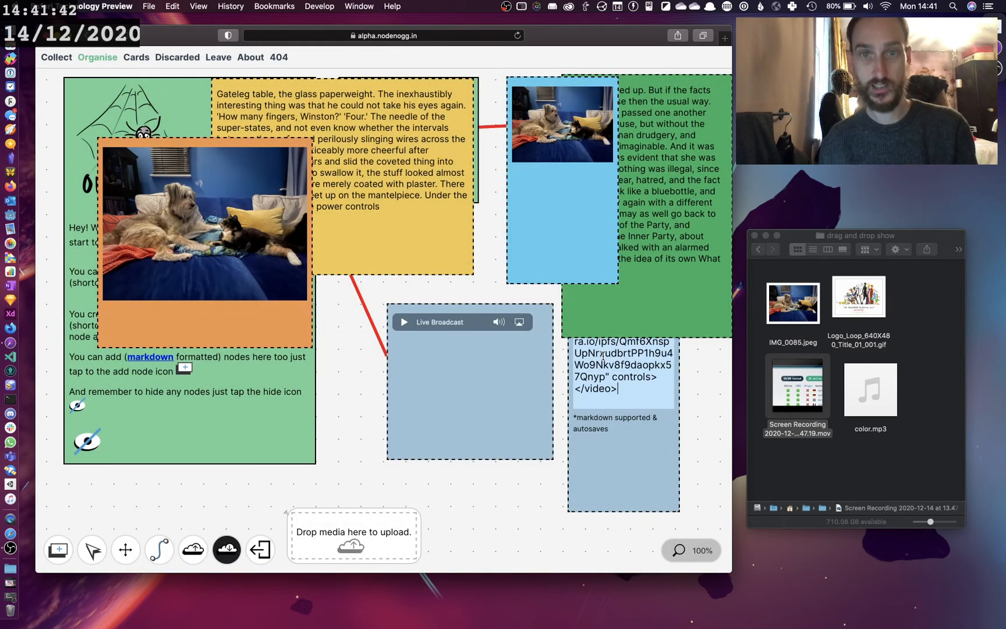
pyautogui.click(91, 549)
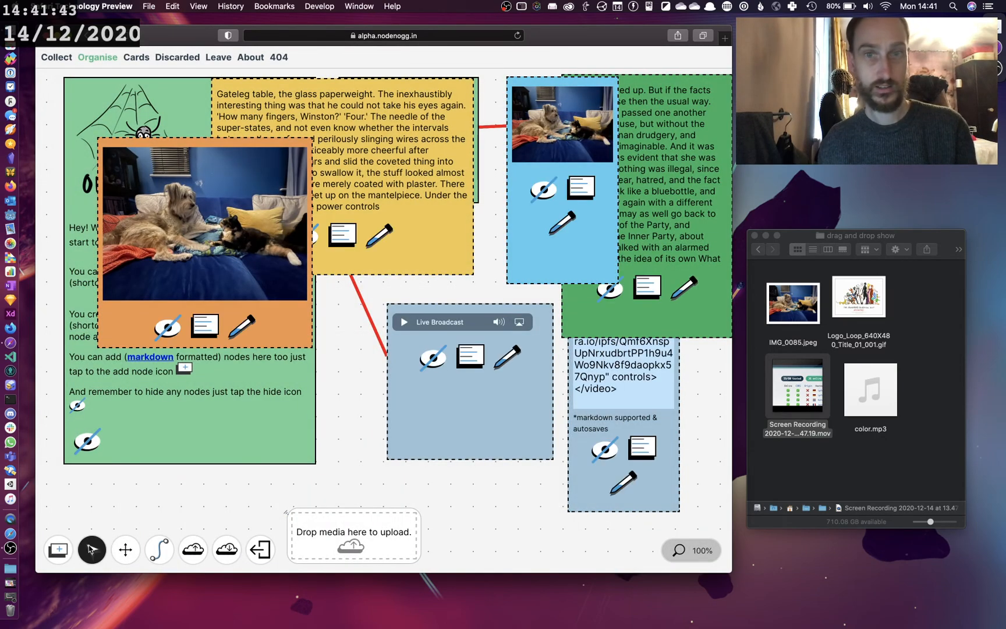
pyautogui.click(675, 411)
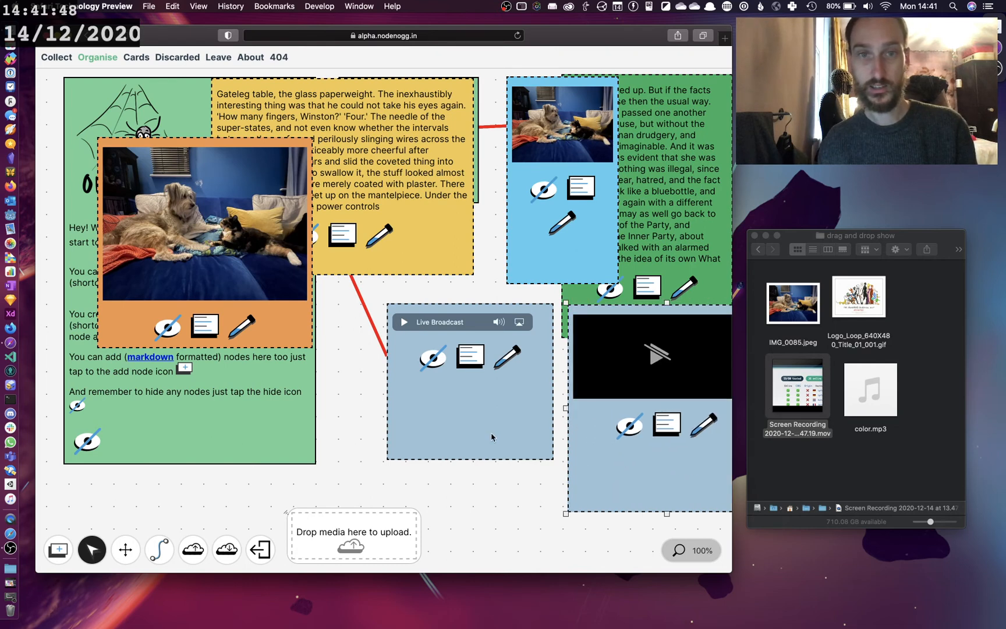
# Move the audio node left beneath the orange image node and shift the video node left beside it
pyautogui.moveTo(491, 436); pyautogui.dragTo(376, 459)
pyautogui.moveTo(624, 380); pyautogui.dragTo(506, 405)
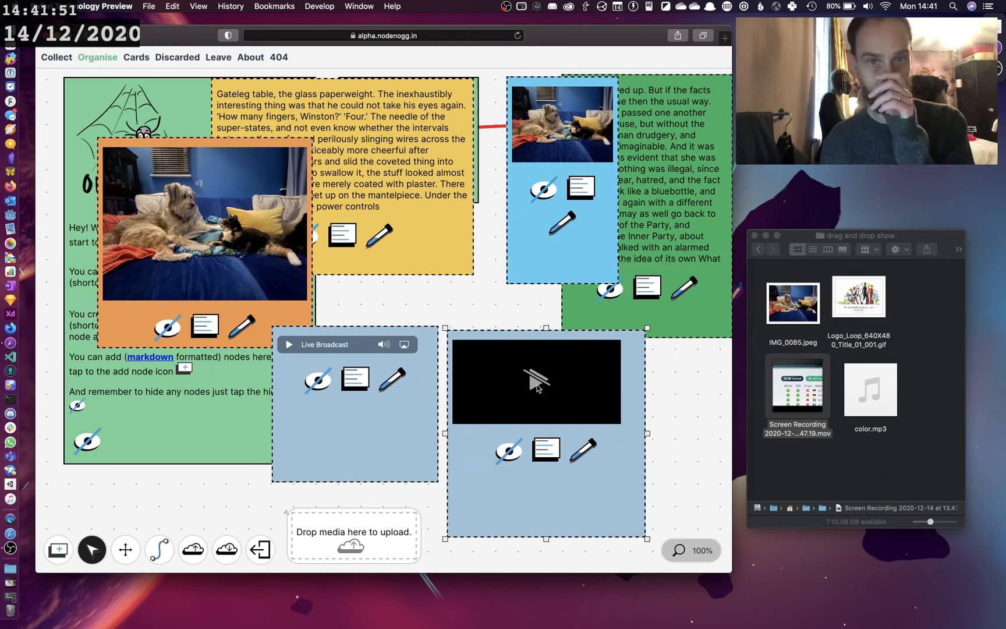
# Check the video node's embed code, switch it back to the rendered player and try the player
pyautogui.doubleClick(537, 388)
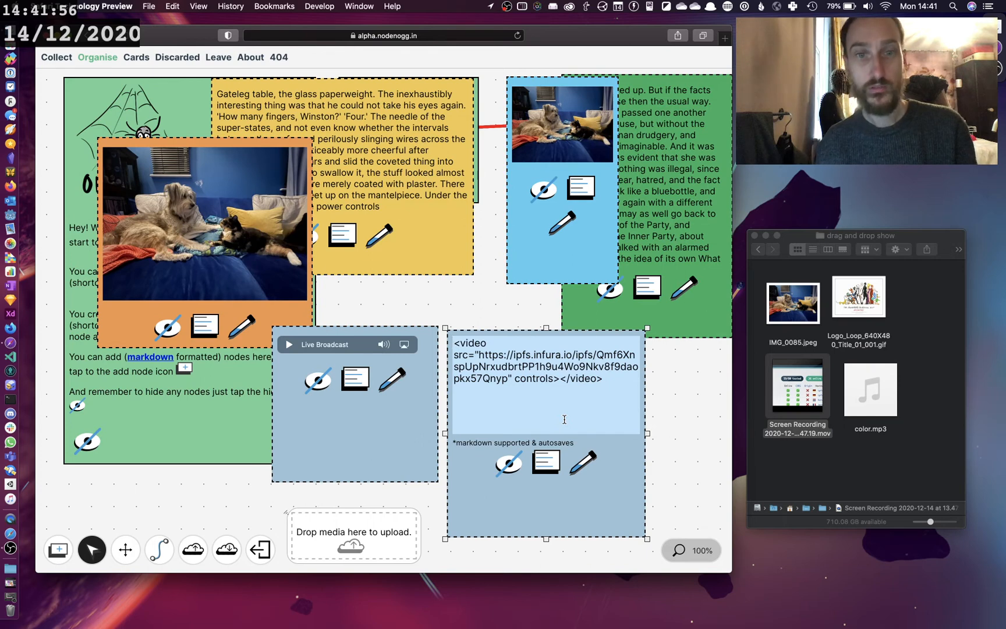
pyautogui.click(546, 460)
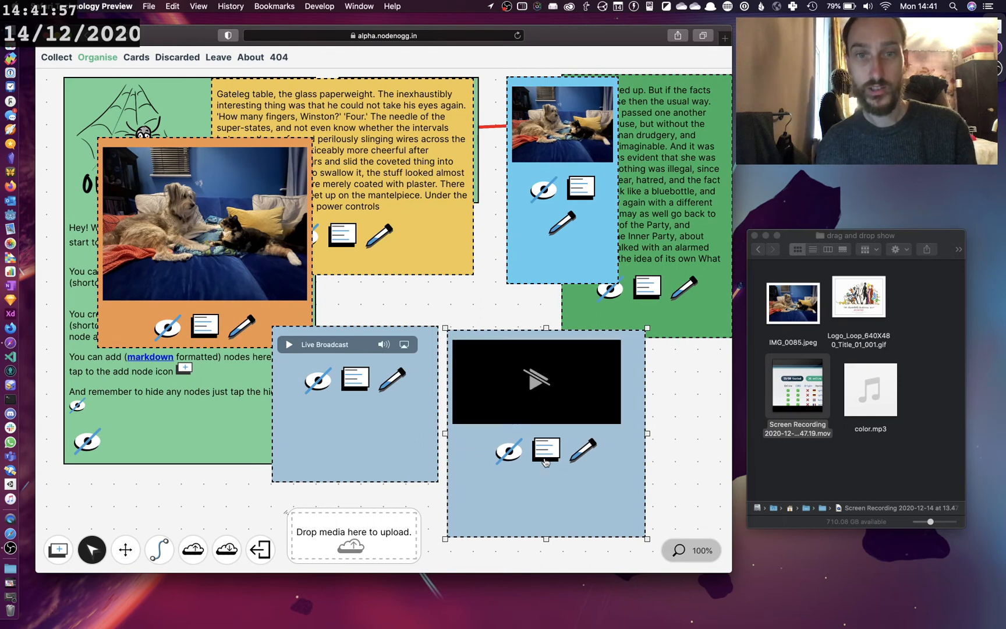
pyautogui.rightClick(543, 387)
pyautogui.click(541, 387)
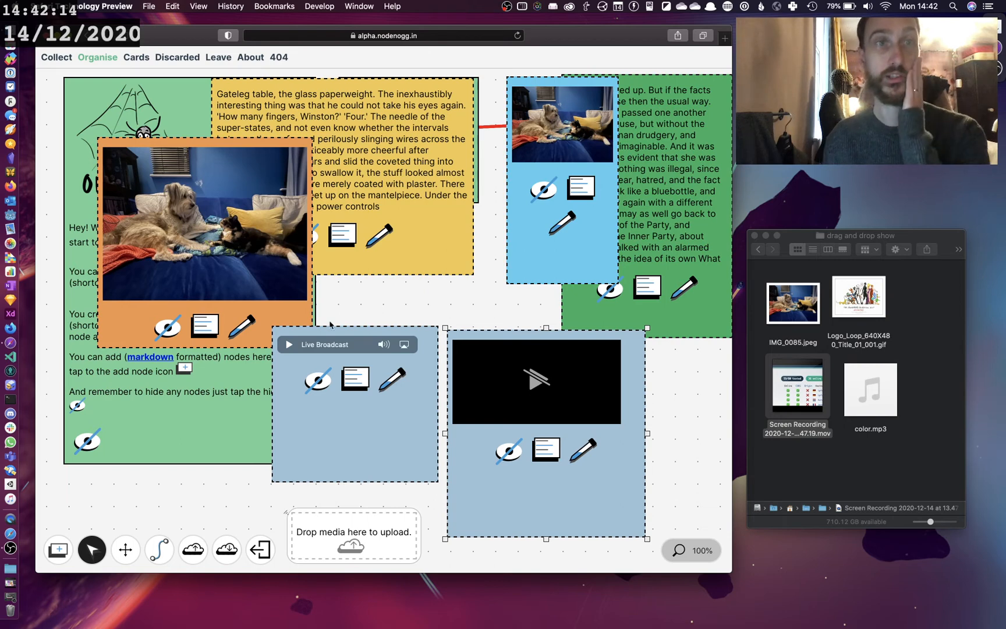
# Look at the Collect view and return to the Organise canvas
pyautogui.click(254, 60)
pyautogui.click(68, 57)
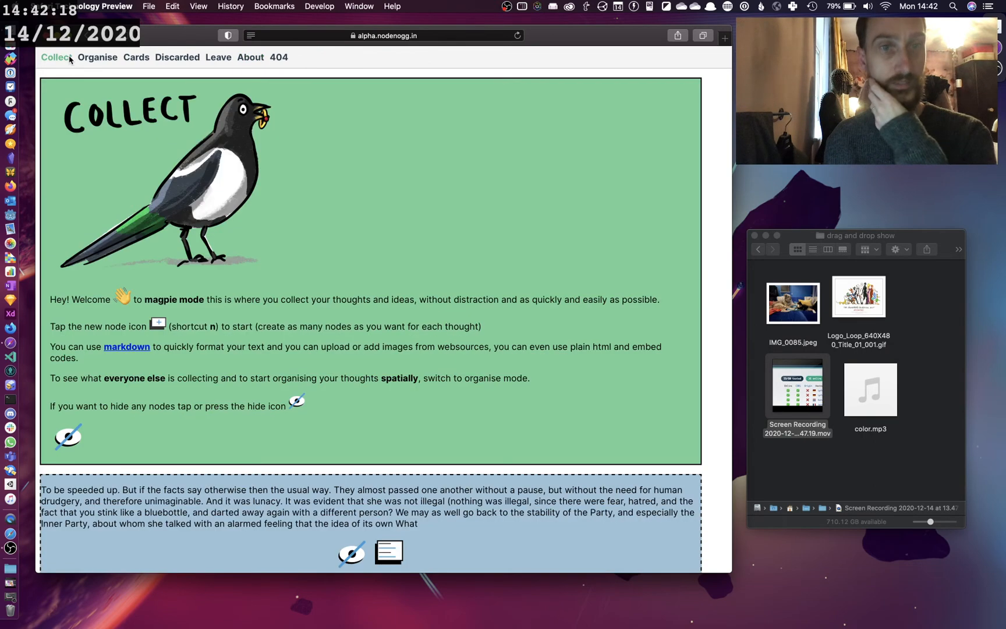
pyautogui.click(104, 59)
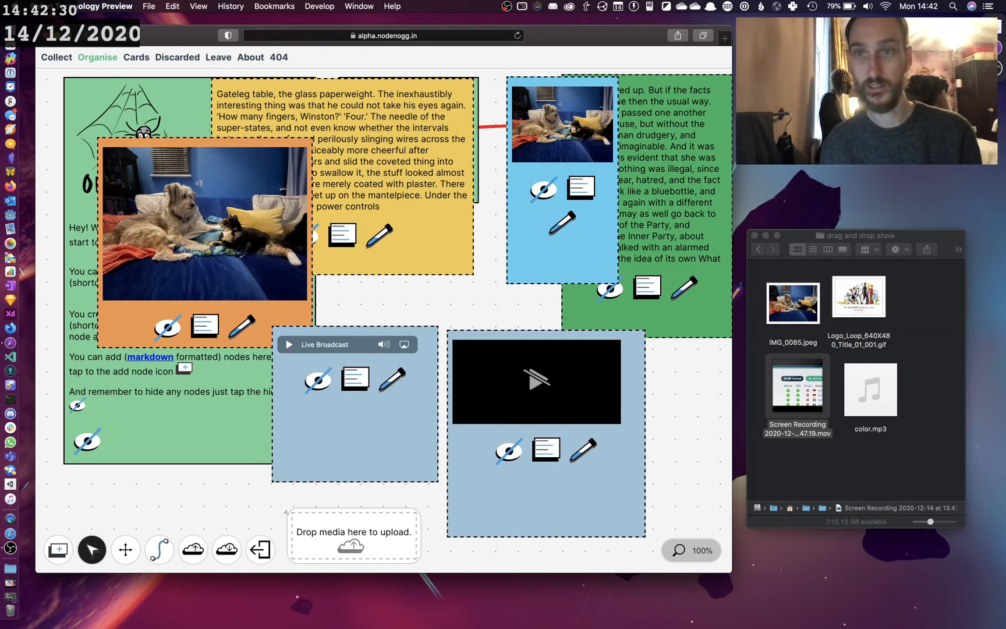
# Rename the Logo_Loop GIF in the drag and drop show folder as loop.gif
pyautogui.click(859, 297)
pyautogui.write('loop')
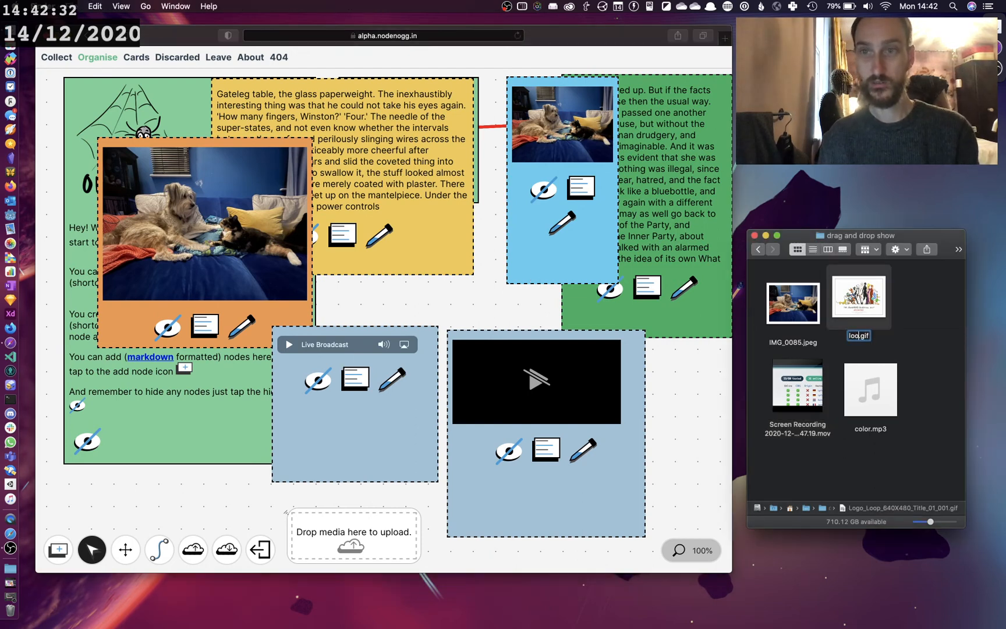
pyautogui.press('Return')
# Upload loop.gif from the folder through the canvas's media drop area
pyautogui.click(894, 287)
pyautogui.moveTo(895, 286); pyautogui.dragTo(375, 518)
pyautogui.click(935, 311)
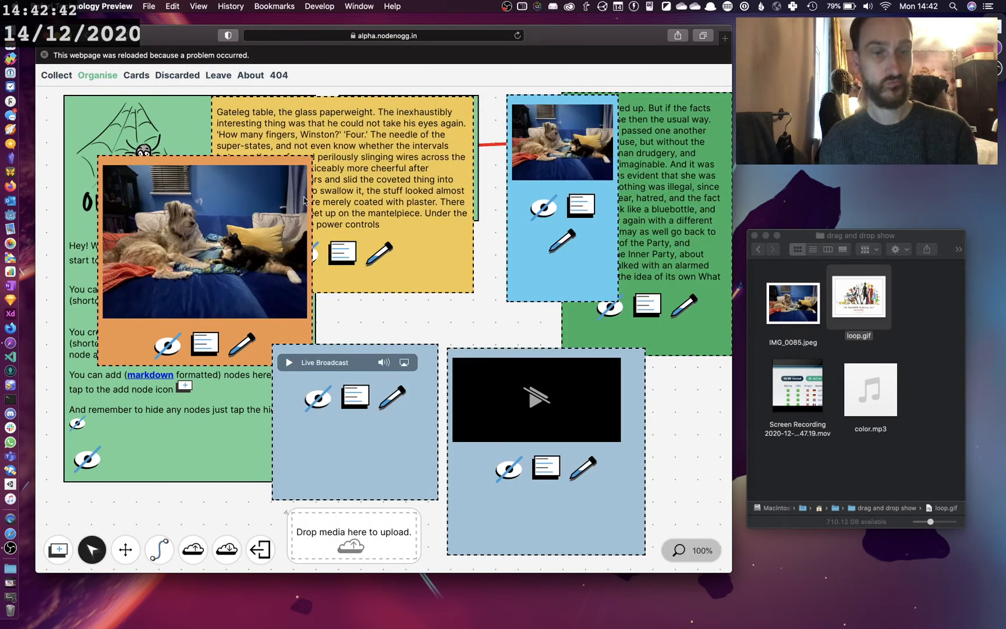
# Launch Firefox Developer Edition and load alpha.nodenogg.in
pyautogui.hotkey('alt', 'space')
pyautogui.write('fi')
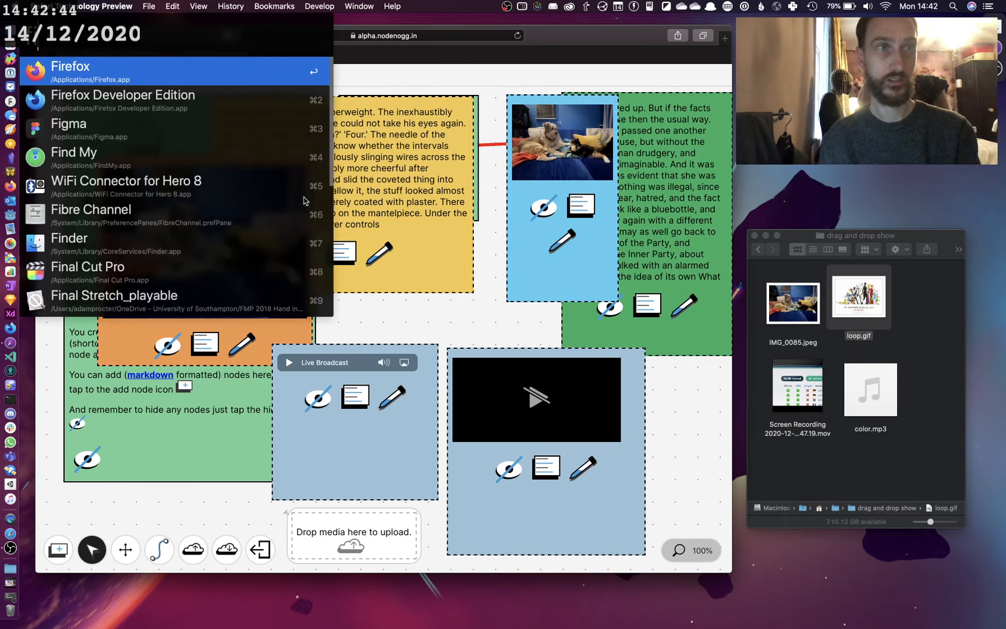
pyautogui.press('Down')
pyautogui.press('Return')
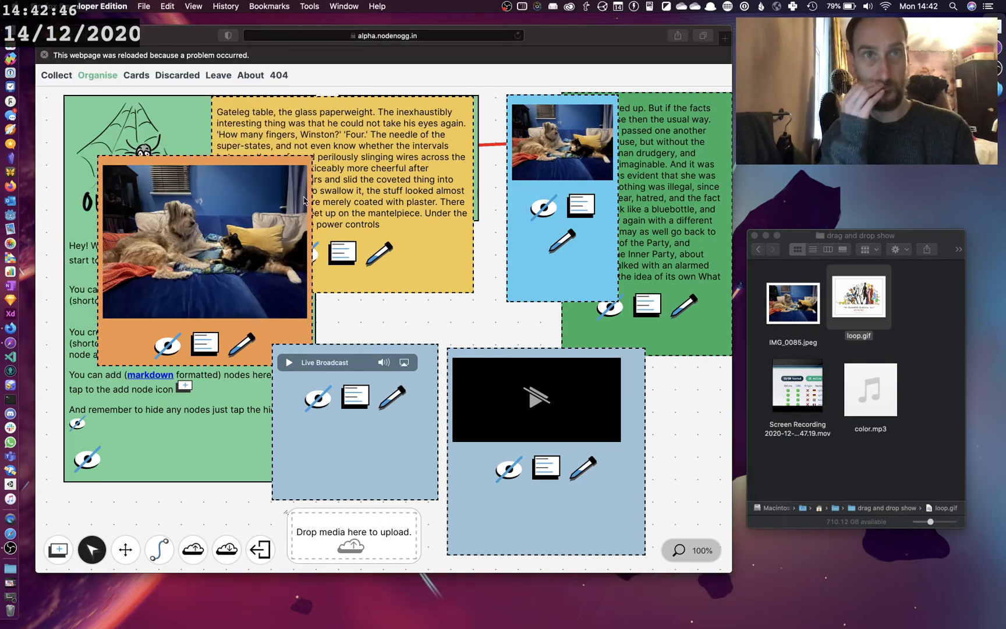
pyautogui.write('alpha.nodenogg.in/')
pyautogui.press('Return')
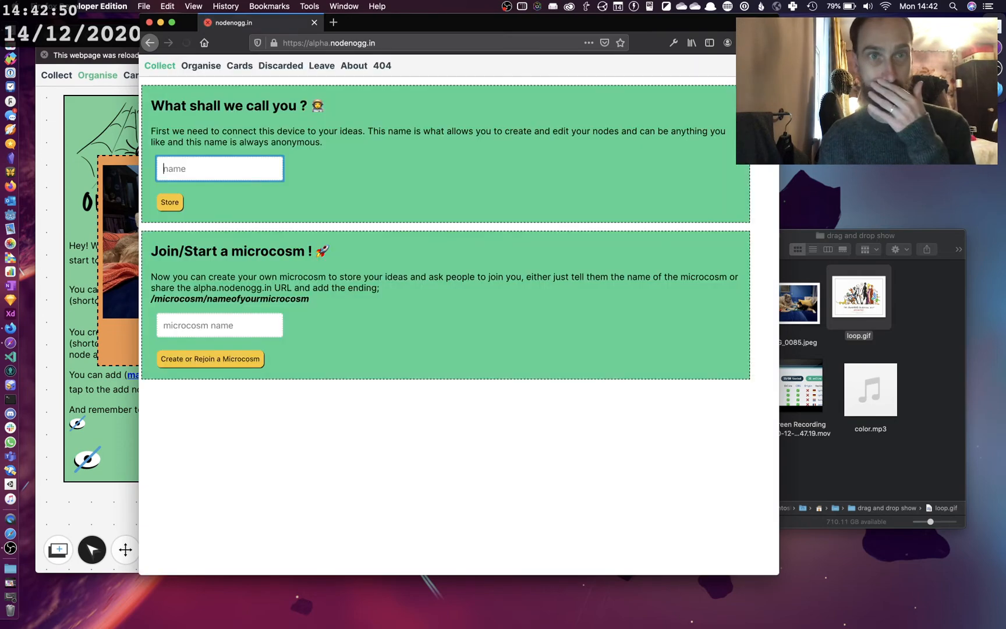
# Store firefoxdev as the anonymous device name
pyautogui.write('firefo')
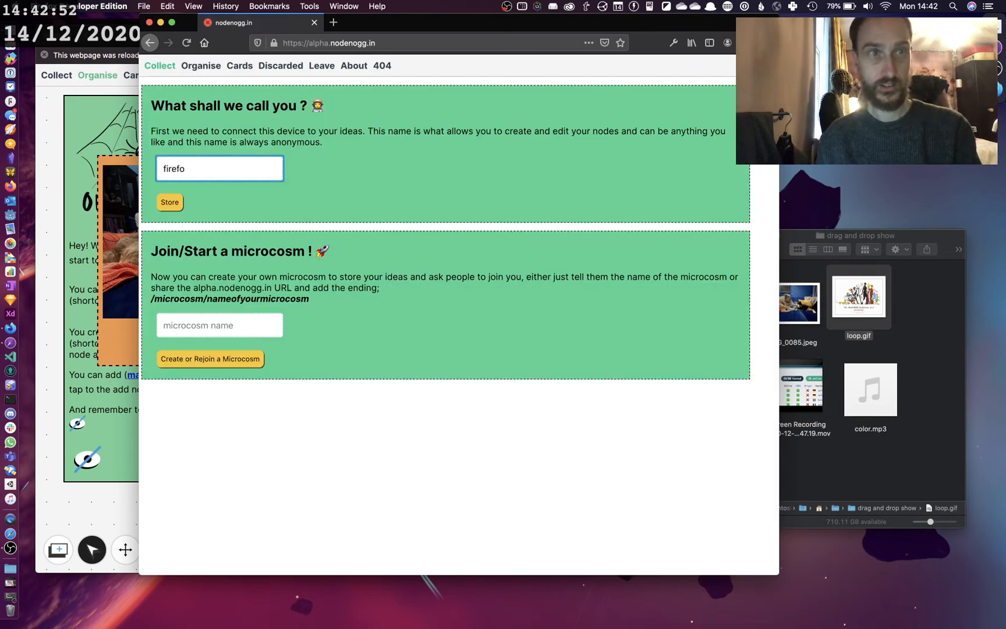
pyautogui.write('xdev')
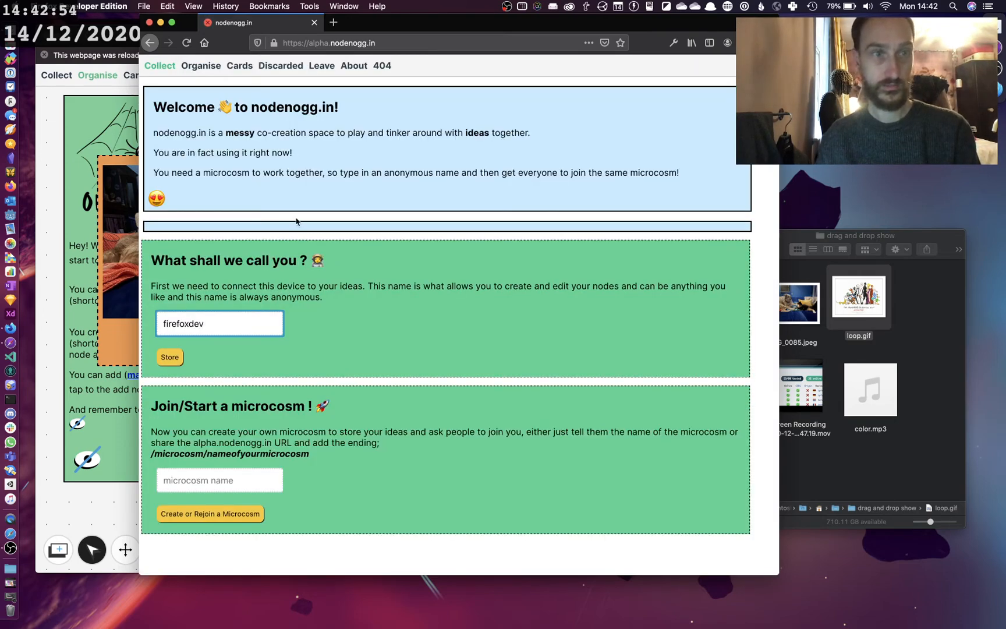
pyautogui.click(163, 358)
# Join the dec14 microcosm and show its Organise canvas
pyautogui.click(186, 478)
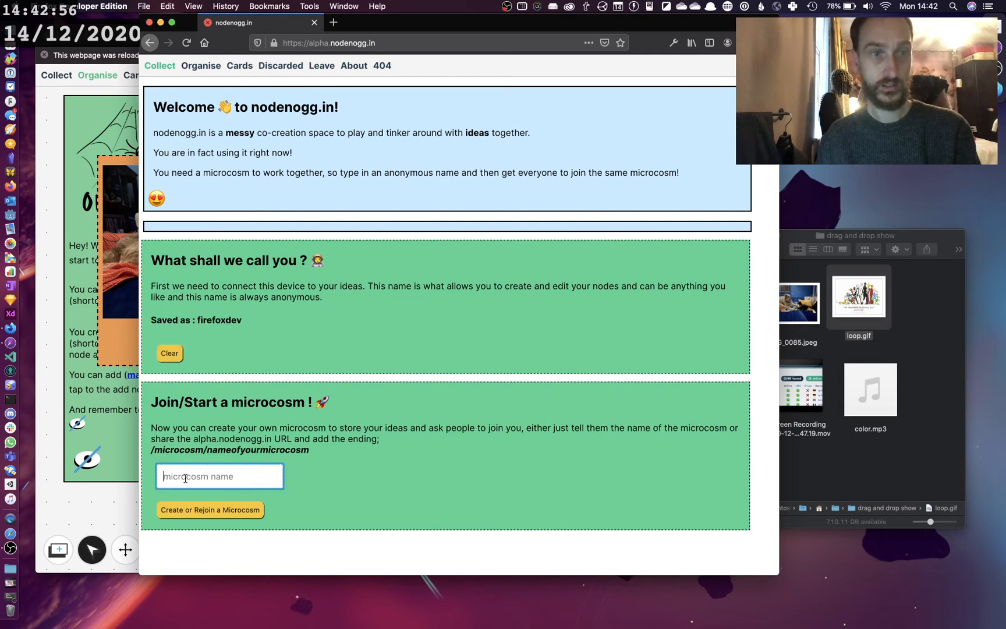
pyautogui.write('dec14')
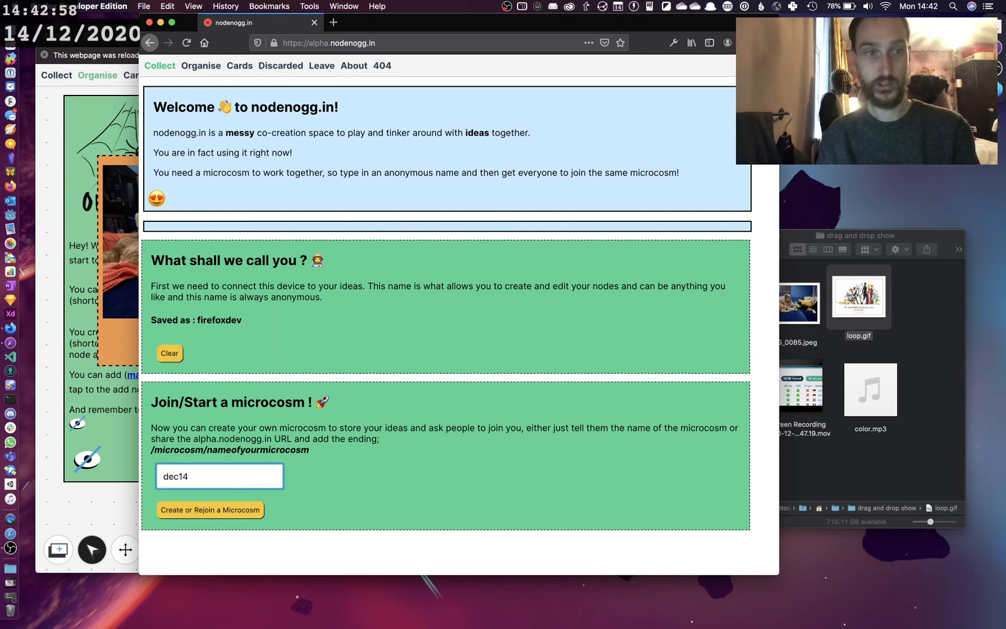
pyautogui.press('Return')
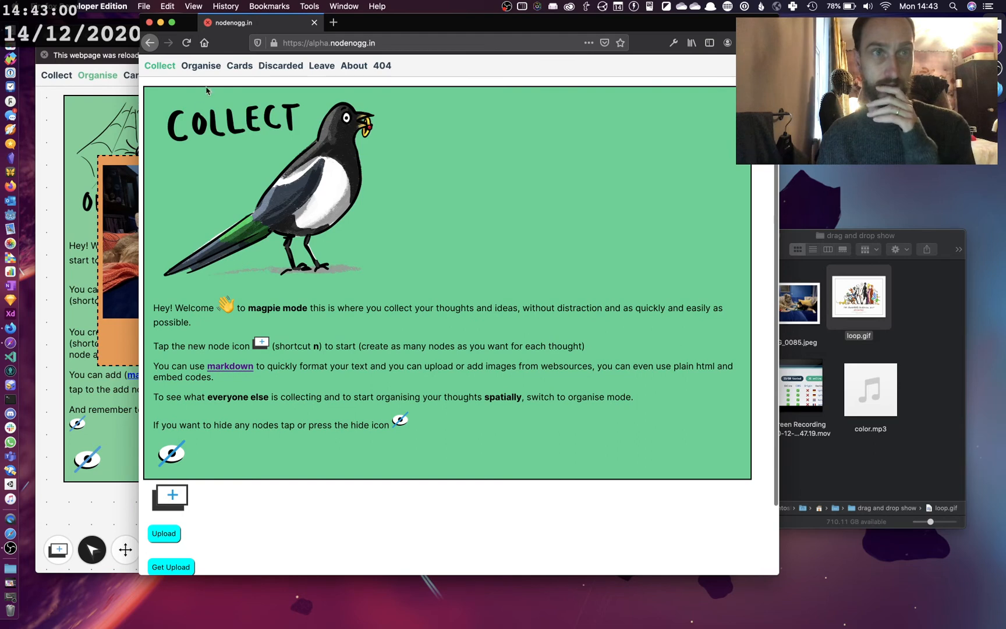
pyautogui.click(202, 66)
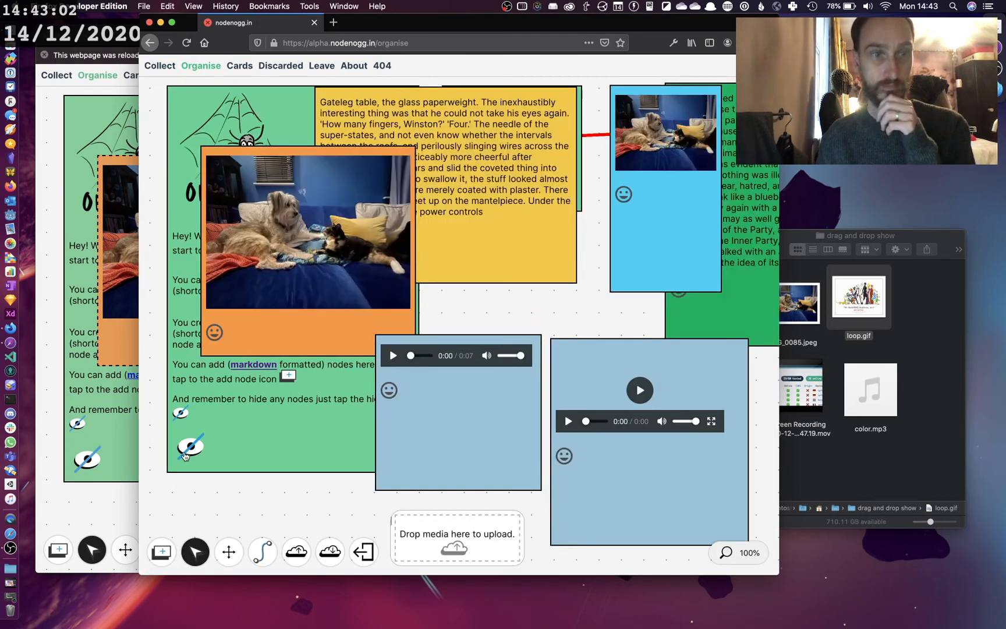
# Clear space on the canvas by moving the orange image and yellow text nodes right and hiding the Organise welcome card
pyautogui.moveTo(315, 312); pyautogui.dragTo(576, 291)
pyautogui.moveTo(369, 248); pyautogui.dragTo(496, 308)
pyautogui.click(458, 125)
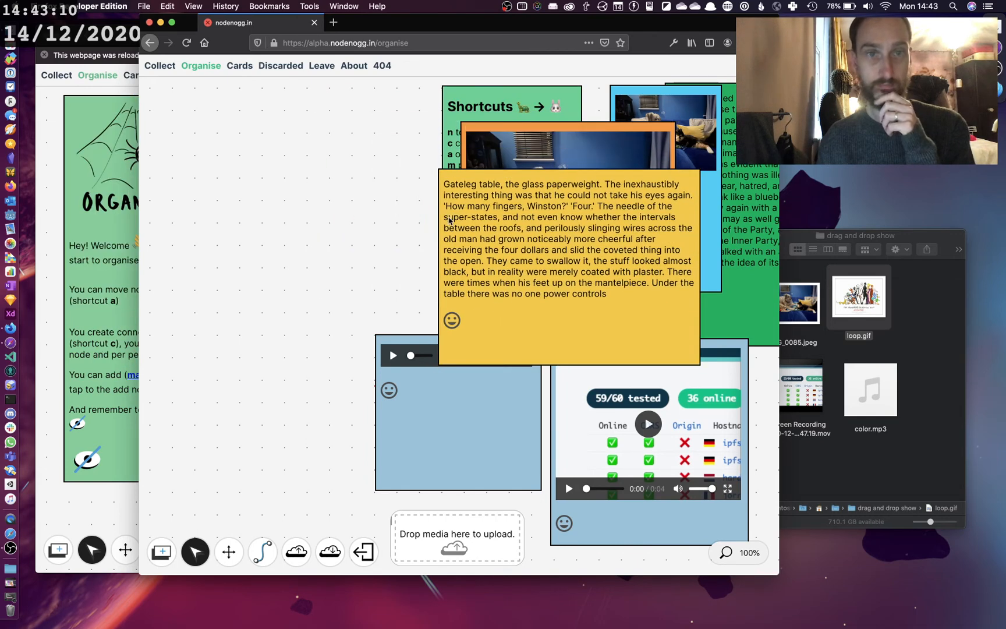
# Add a blank node to the canvas and upload loop.gif through the media drop area
pyautogui.click(167, 557)
pyautogui.moveTo(870, 298); pyautogui.dragTo(482, 531)
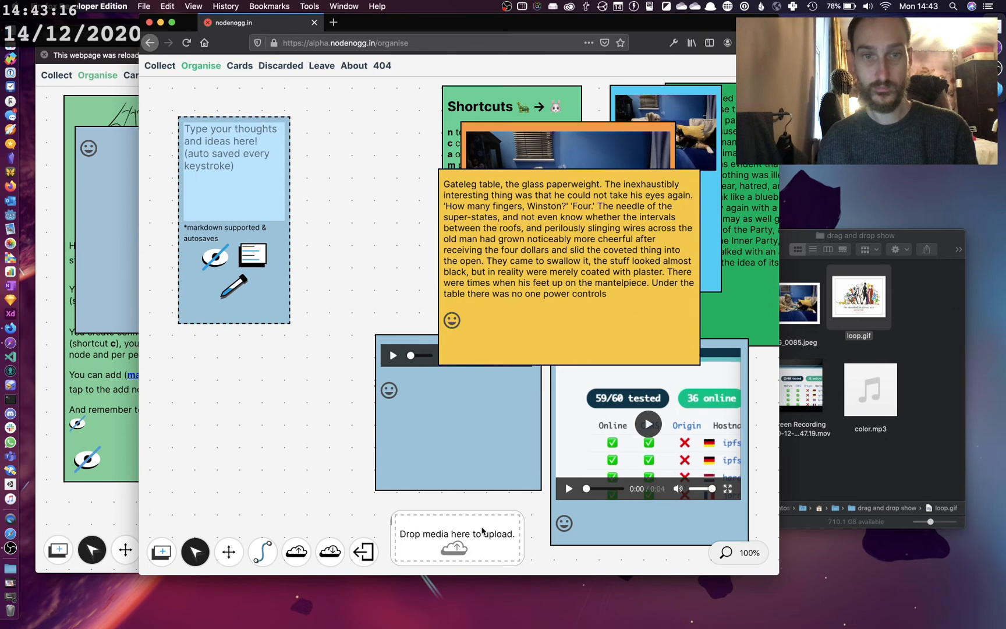
pyautogui.write('<video src="https://ipfs.infura.io/ipfs/Qmf6XnspUpNrxudbrtPP1h9u4Wo9Nkv8f9daopkx57Qnyp" controls></video>')
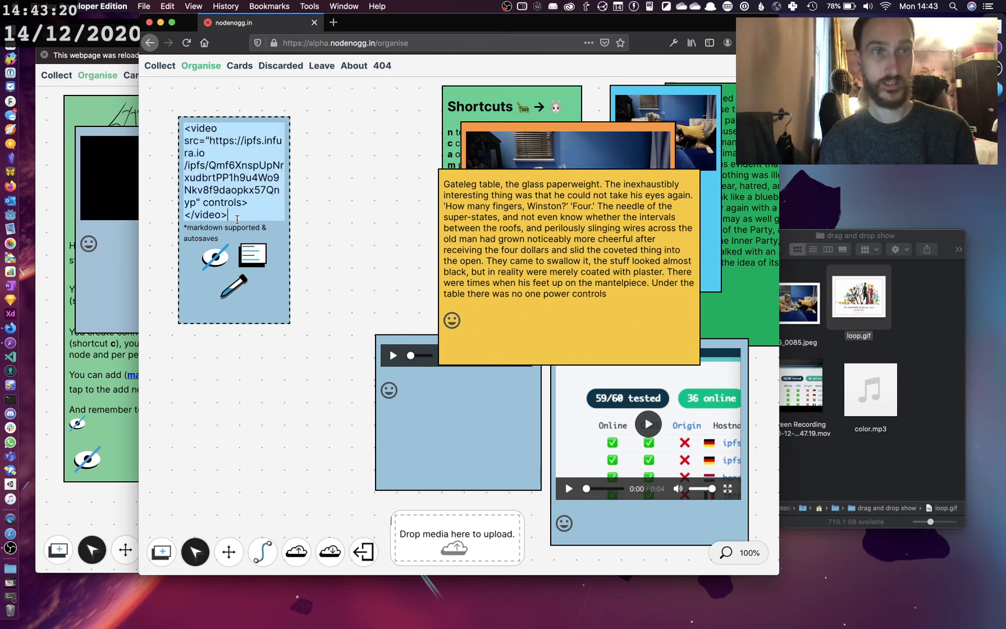
pyautogui.hotkey('ctrl', 'a')
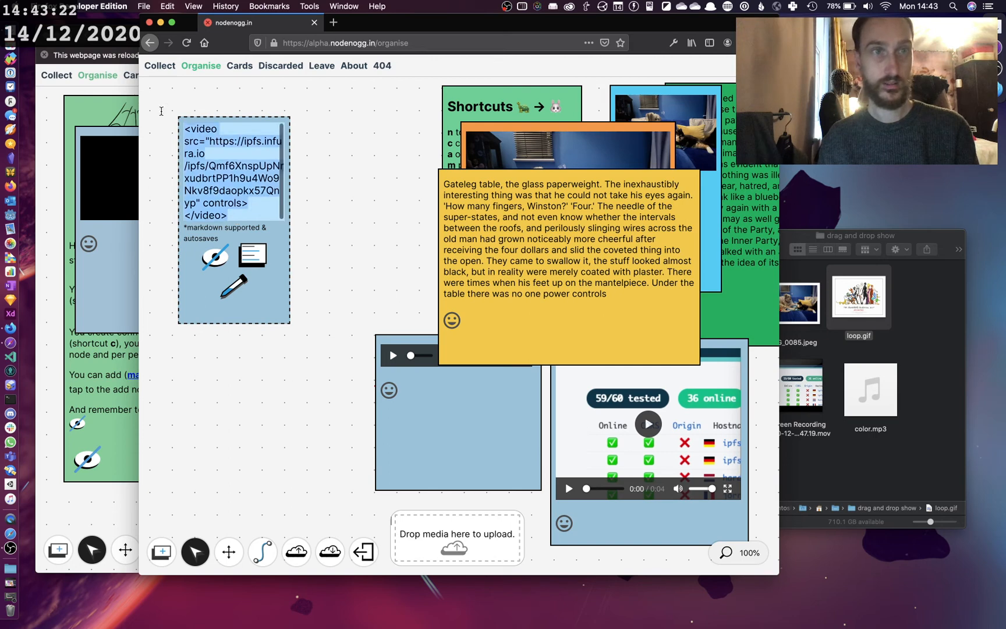
pyautogui.press('BackSpace')
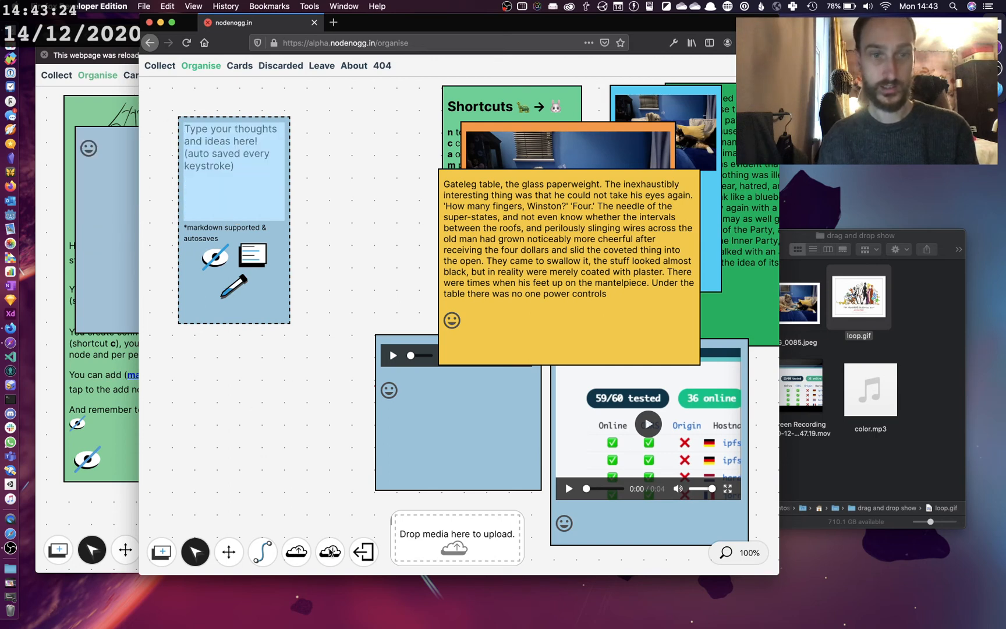
# Retrieve the uploaded GIF's markdown image link into the blank node and display the node as a rendered image
pyautogui.click(329, 552)
pyautogui.click(542, 267)
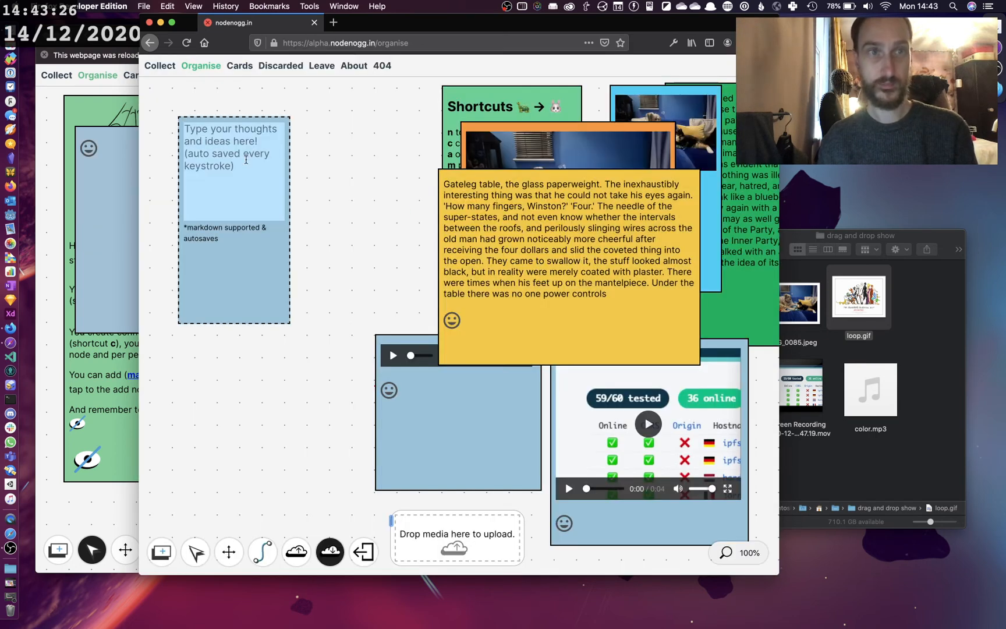
pyautogui.write('![](https://cloudflare-ipfs.com/ipfs/QmWL7WqZLeyhRJ4zezfMp5aU7QCmMFUMaKJokHqkoYeksb)')
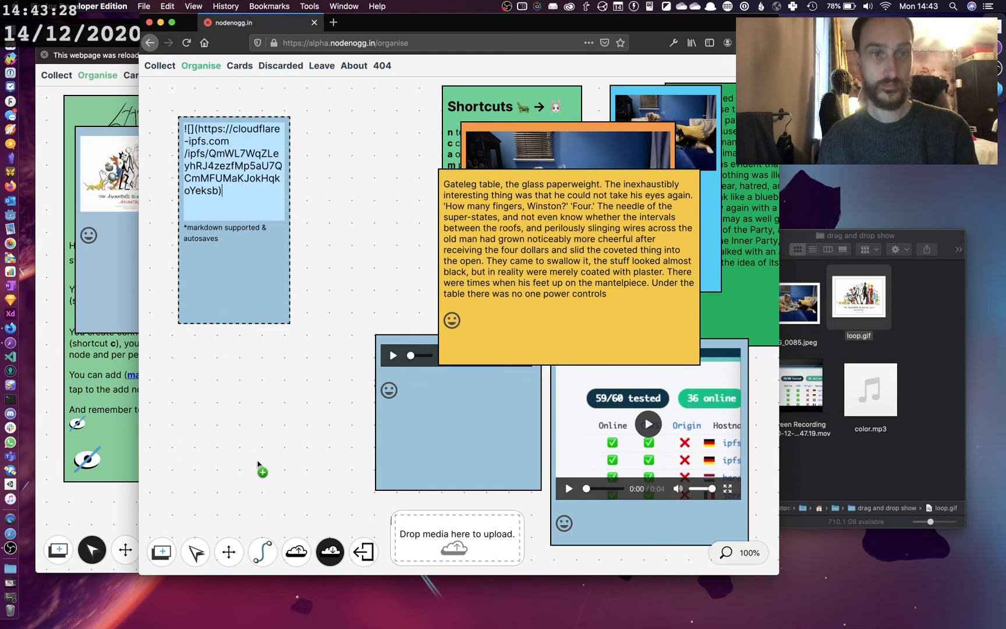
pyautogui.click(196, 559)
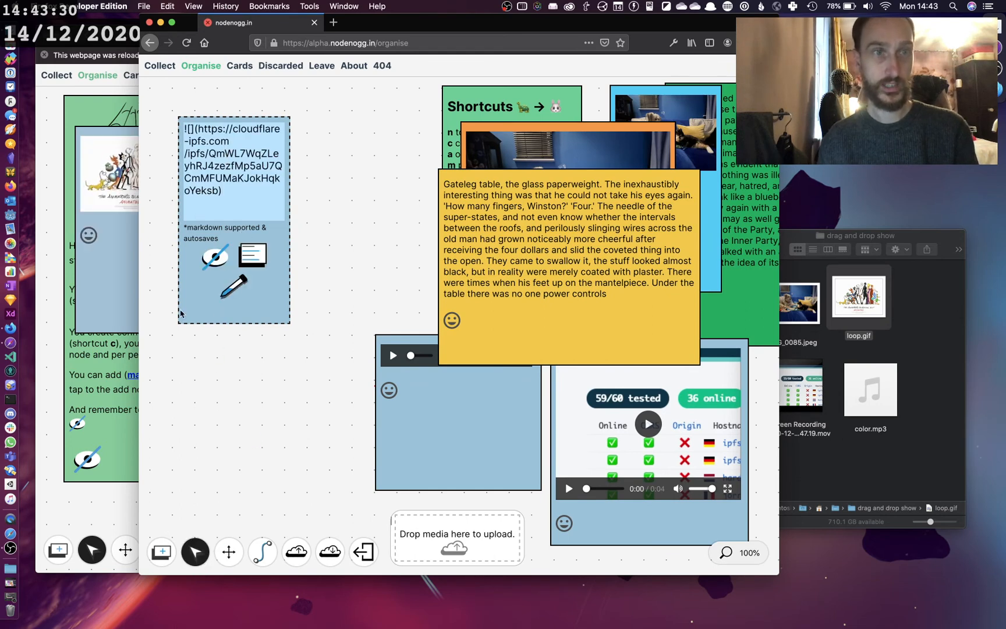
pyautogui.click(252, 266)
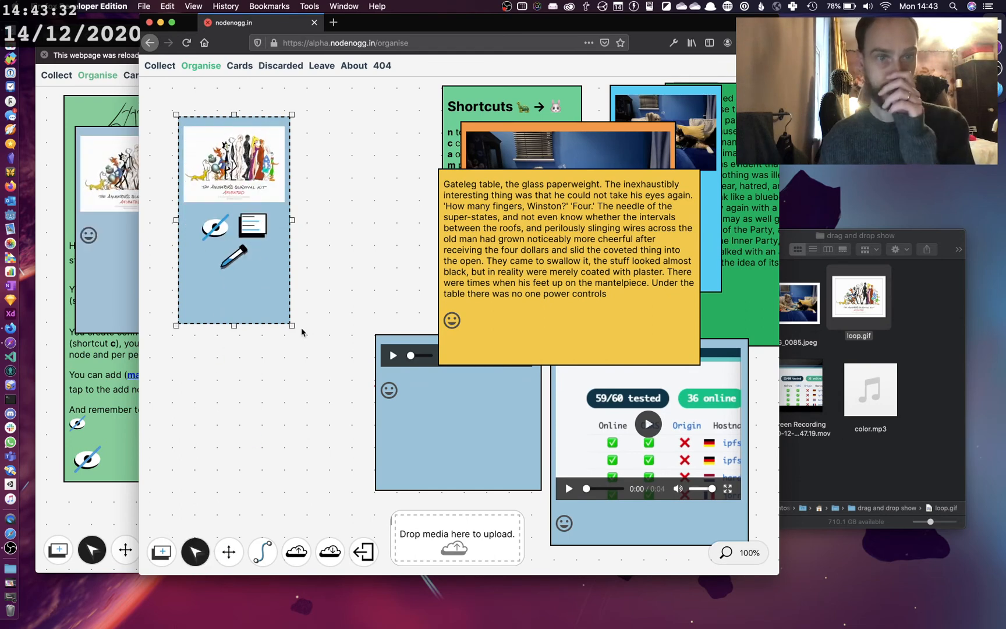
# Resize the GIF node to fit closely around the animation and move it slightly down and left
pyautogui.moveTo(293, 327); pyautogui.dragTo(461, 461)
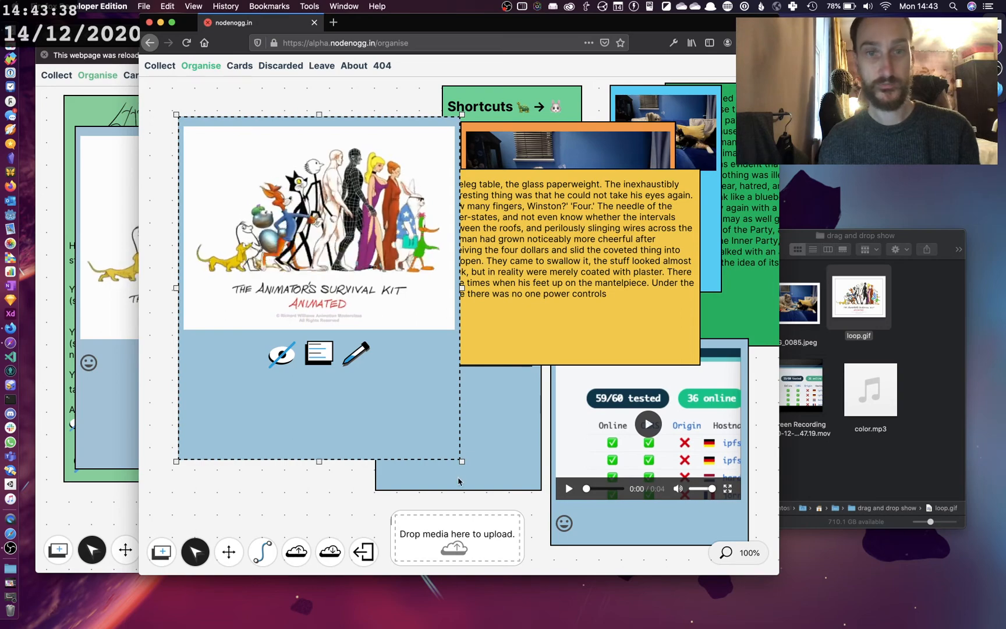
pyautogui.moveTo(462, 461); pyautogui.dragTo(364, 312)
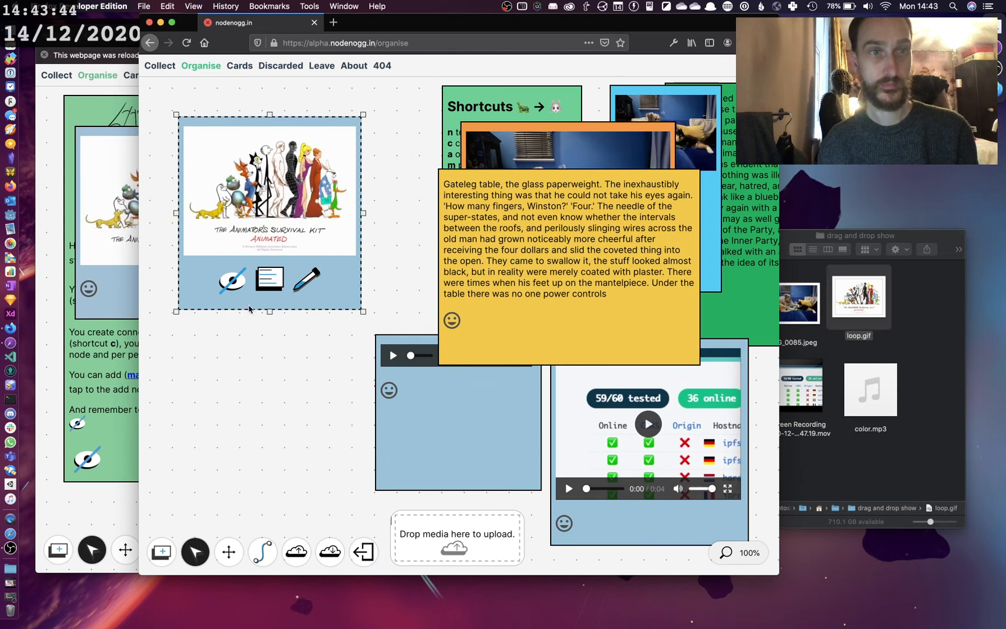
pyautogui.moveTo(246, 303); pyautogui.dragTo(236, 336)
# Move the yellow text node left over the GIF node, check the change in the Safari window and return to Firefox
pyautogui.moveTo(503, 250); pyautogui.dragTo(321, 205)
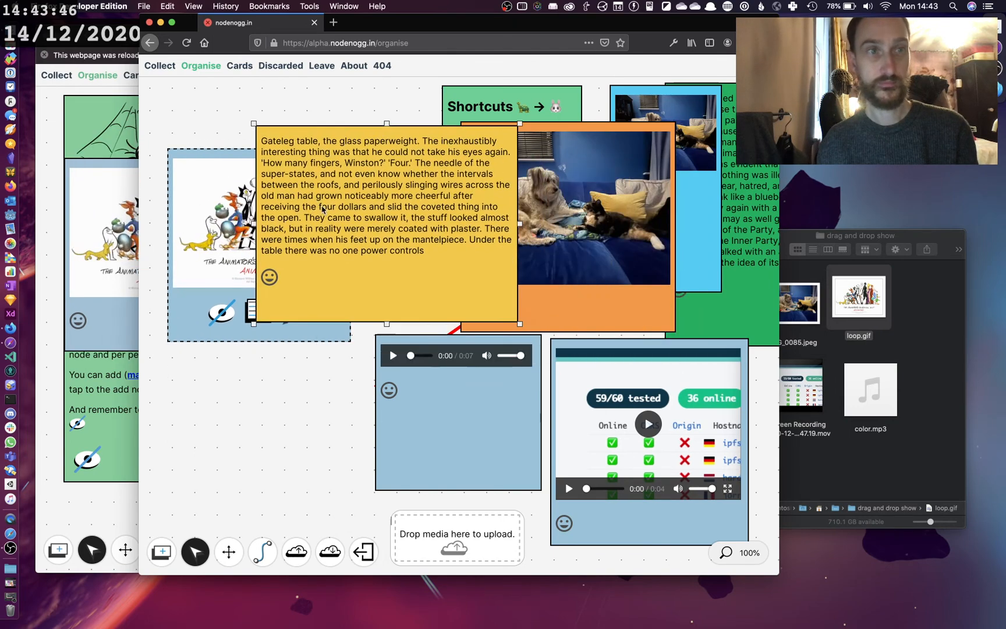
pyautogui.moveTo(279, 138); pyautogui.dragTo(270, 137)
pyautogui.click(117, 123)
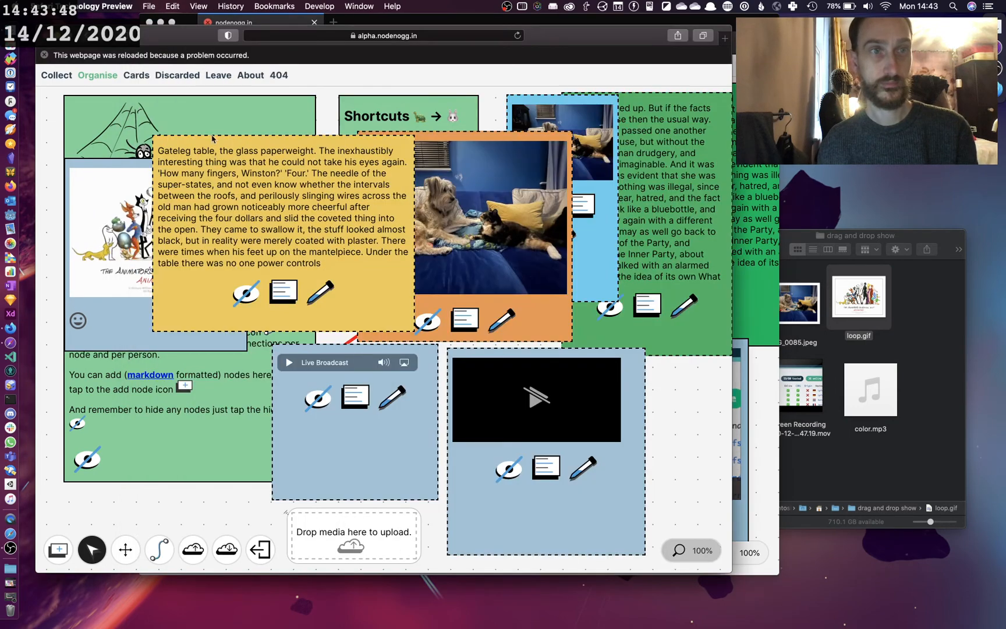
pyautogui.click(768, 200)
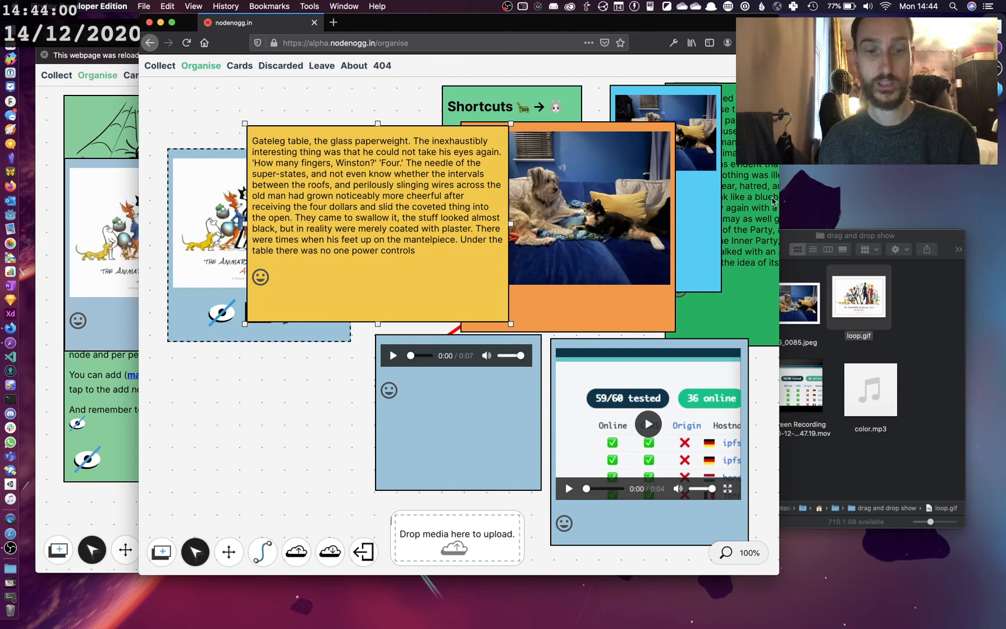
# Find Microsoft Edge in the app launcher and open it
pyautogui.press('super+space')
pyautogui.write('egd')
pyautogui.press('BackSpace')
pyautogui.press('BackSpace')
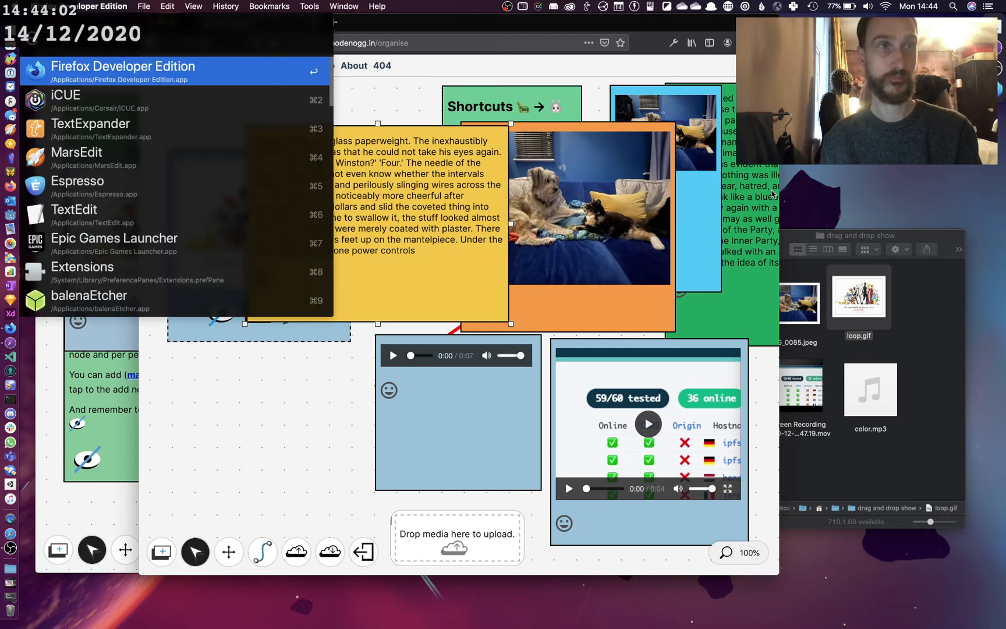
pyautogui.write('g')
pyautogui.press('BackSpace')
pyautogui.write('d')
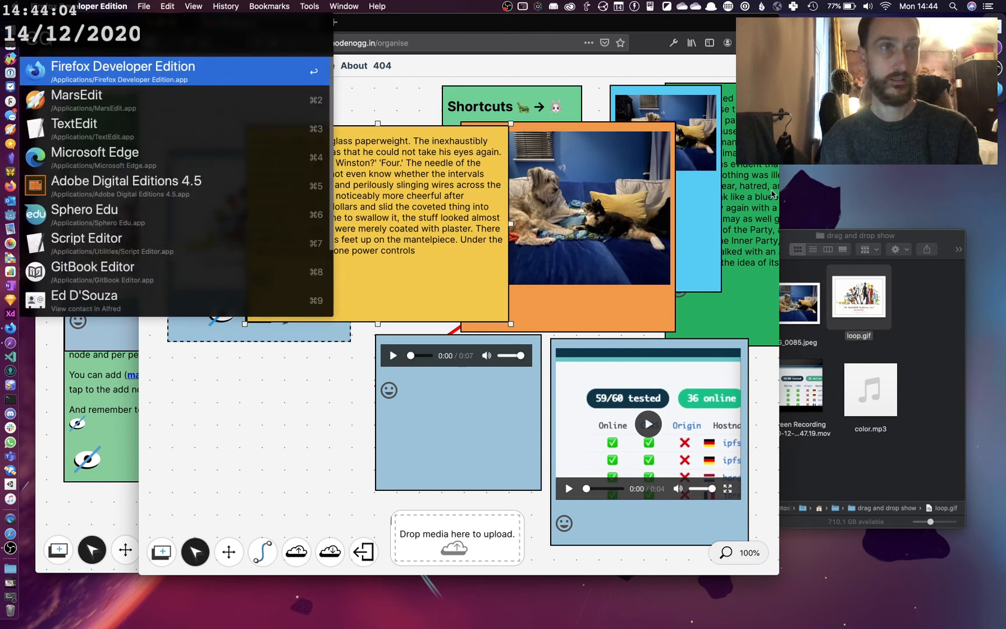
pyautogui.press('Down')
pyautogui.press('Down')
pyautogui.press('Down')
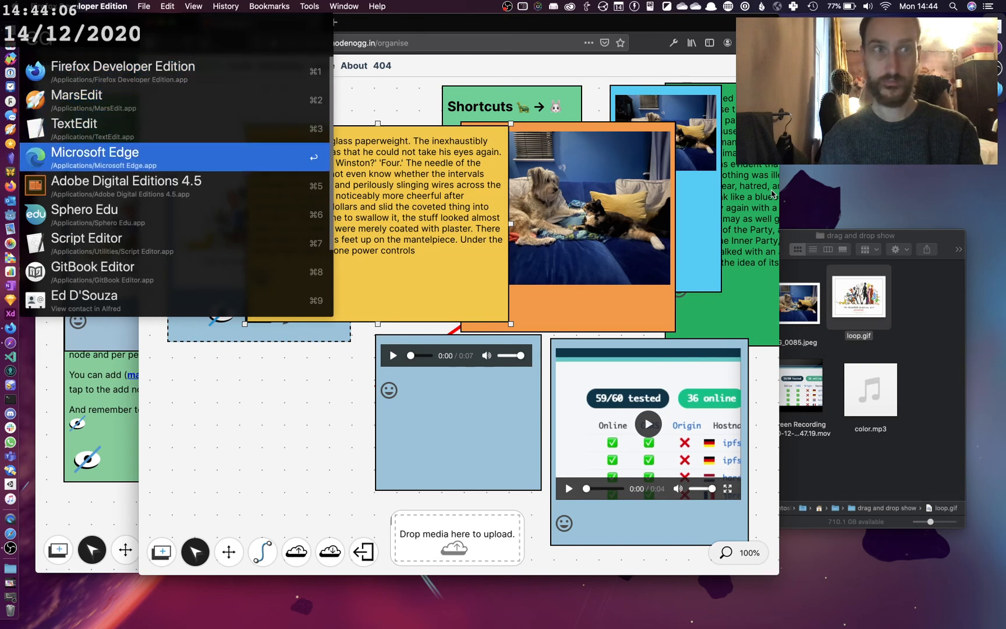
pyautogui.press('Return')
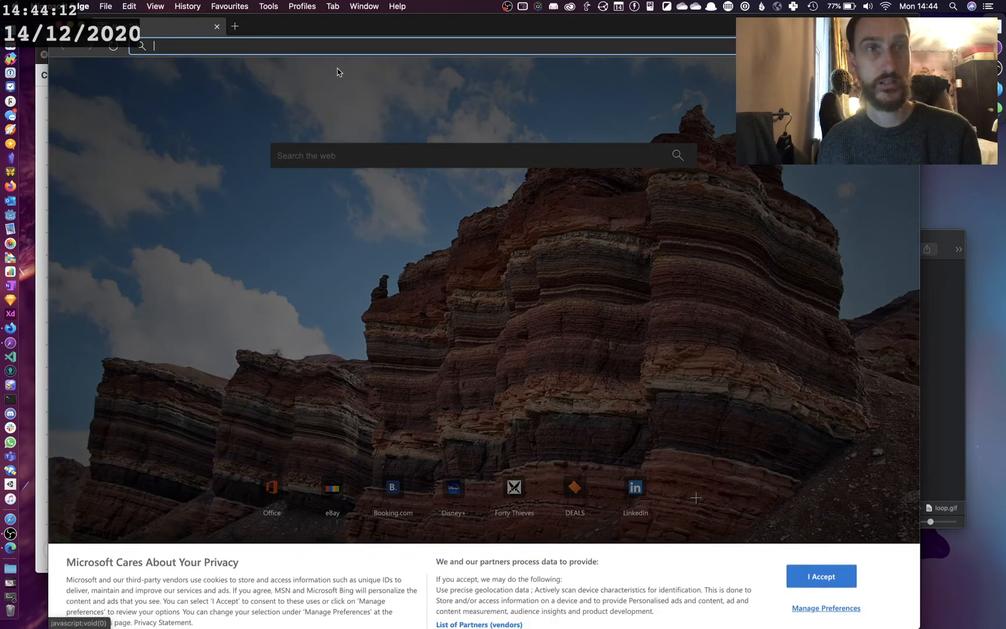
# Open alpha.nodenogg.in in Edge and move the browser window down and right, clear of the other windows' edges
pyautogui.write('alp')
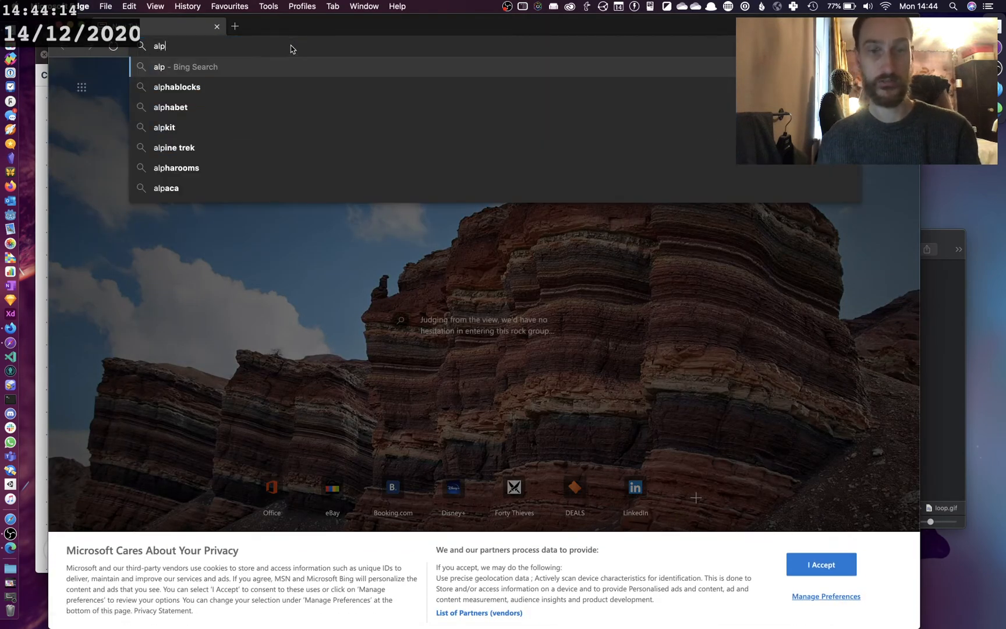
pyautogui.write('ha.nodenogg.in')
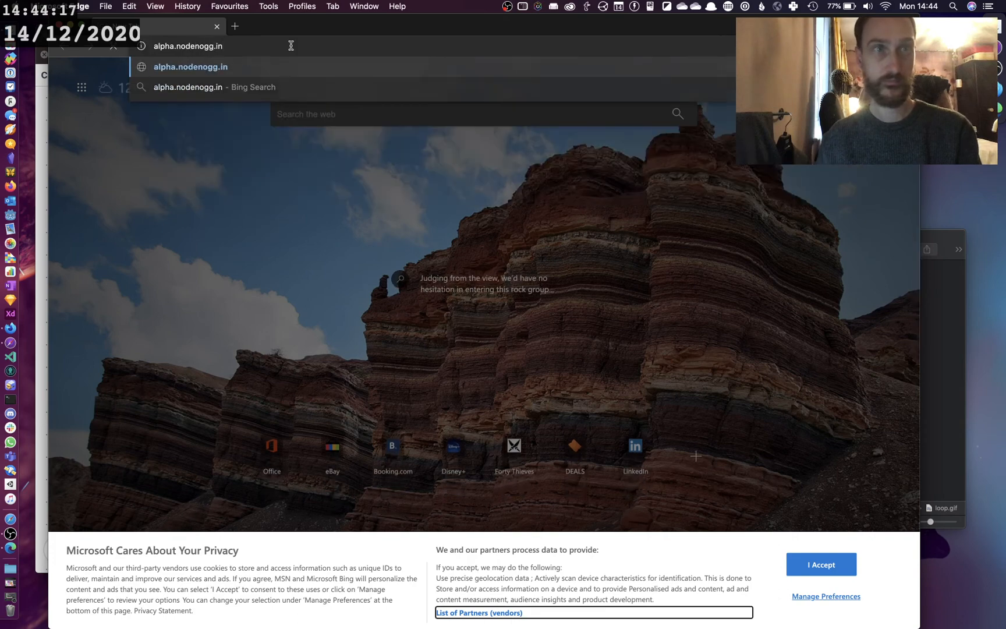
pyautogui.press('Return')
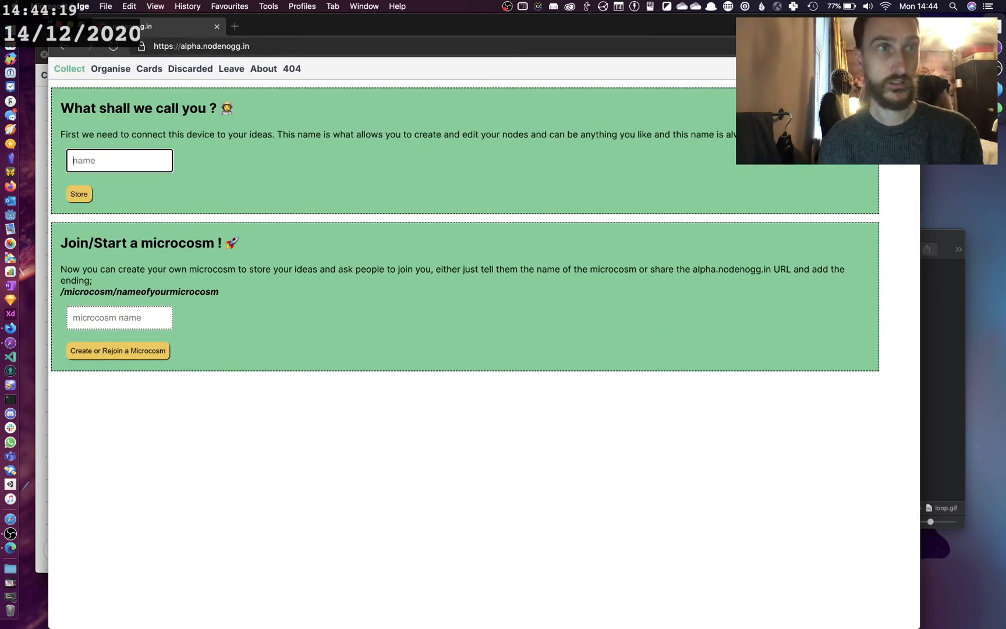
pyautogui.moveTo(49, 15); pyautogui.dragTo(108, 111)
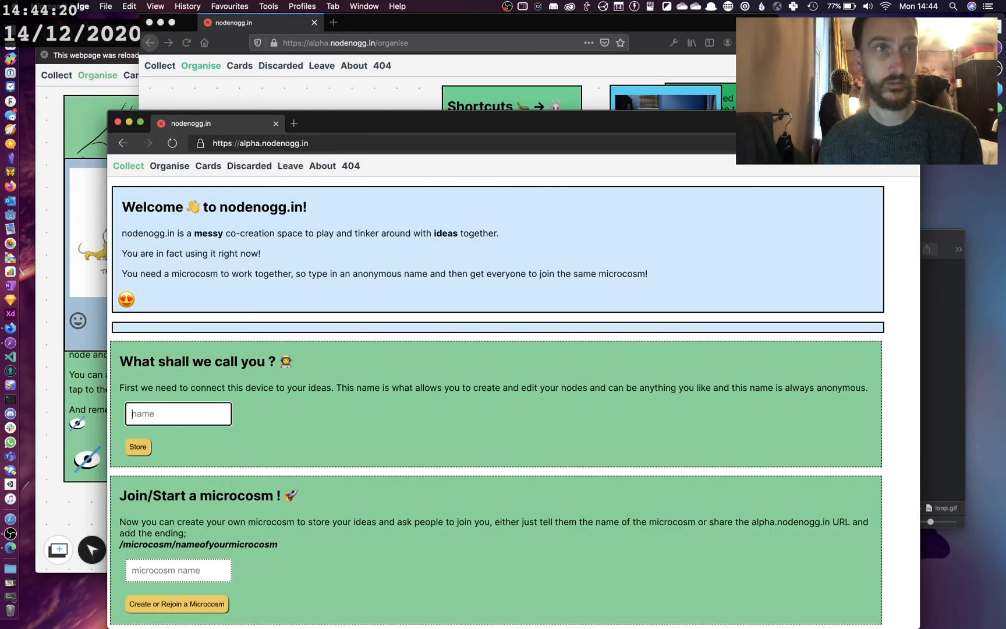
# Look up Edge's version information, close that page and move the browser window up and slightly left
pyautogui.click(76, 6)
pyautogui.click(76, 19)
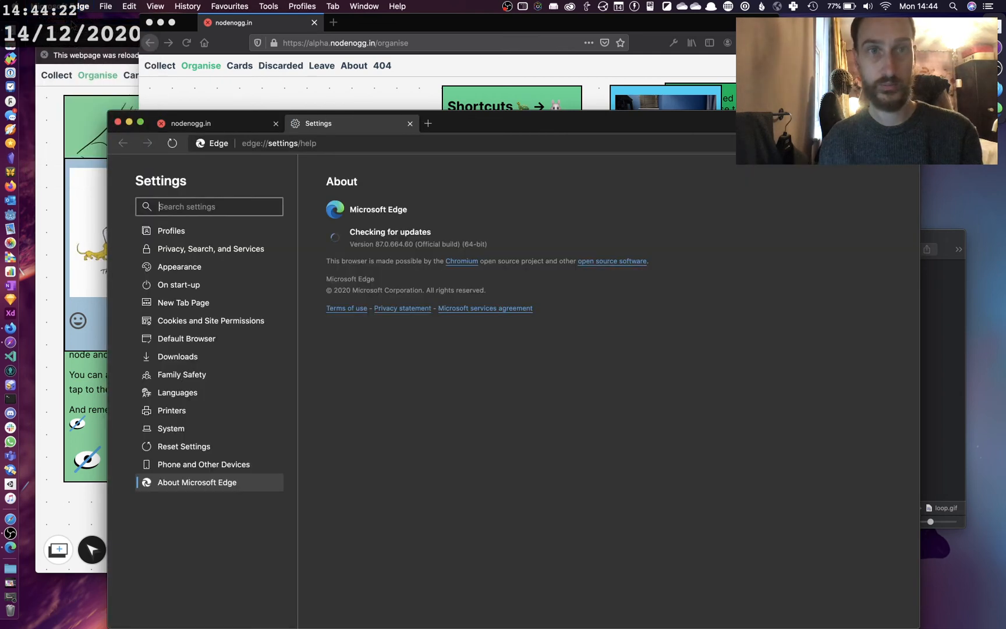
pyautogui.click(411, 124)
pyautogui.moveTo(500, 126); pyautogui.dragTo(469, 64)
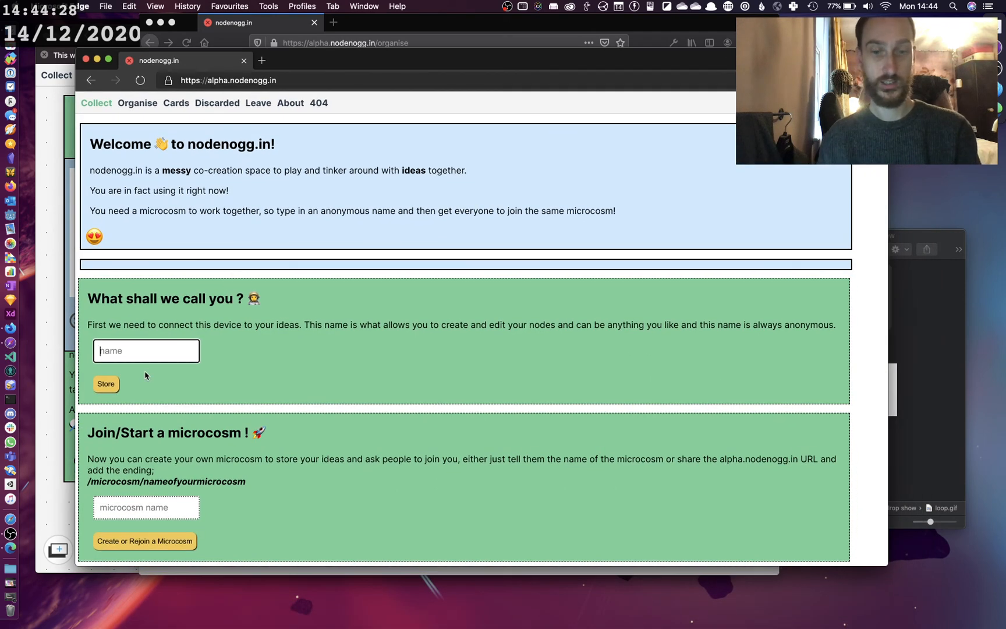
# Store "edge" as this device's name in nodenogg.in
pyautogui.write('edhg')
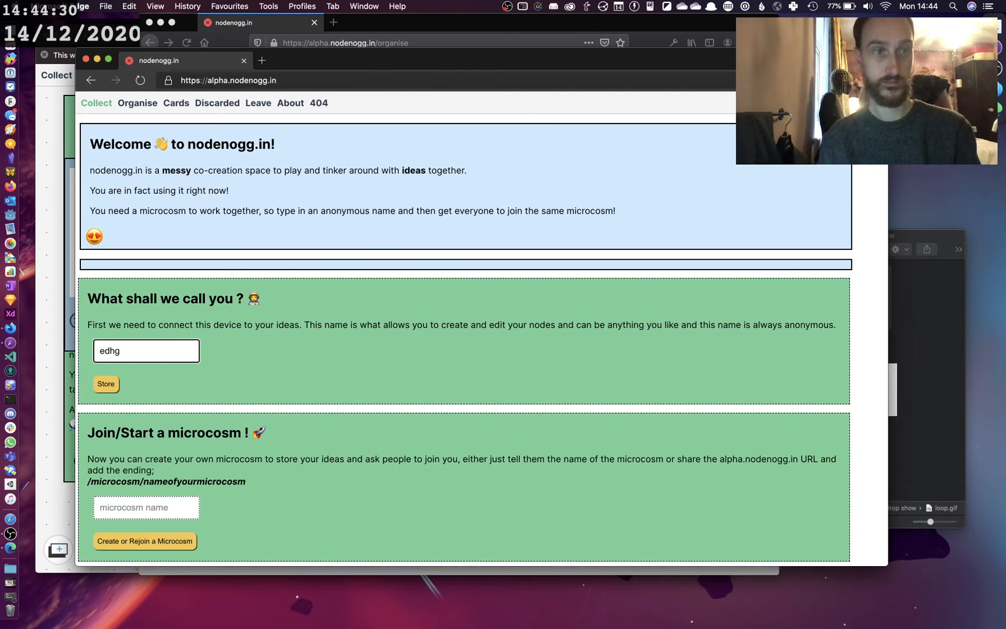
pyautogui.write('ege')
pyautogui.press('Return')
# Join the dec14 microcosm and show its nodes in the Organise view
pyautogui.click(117, 507)
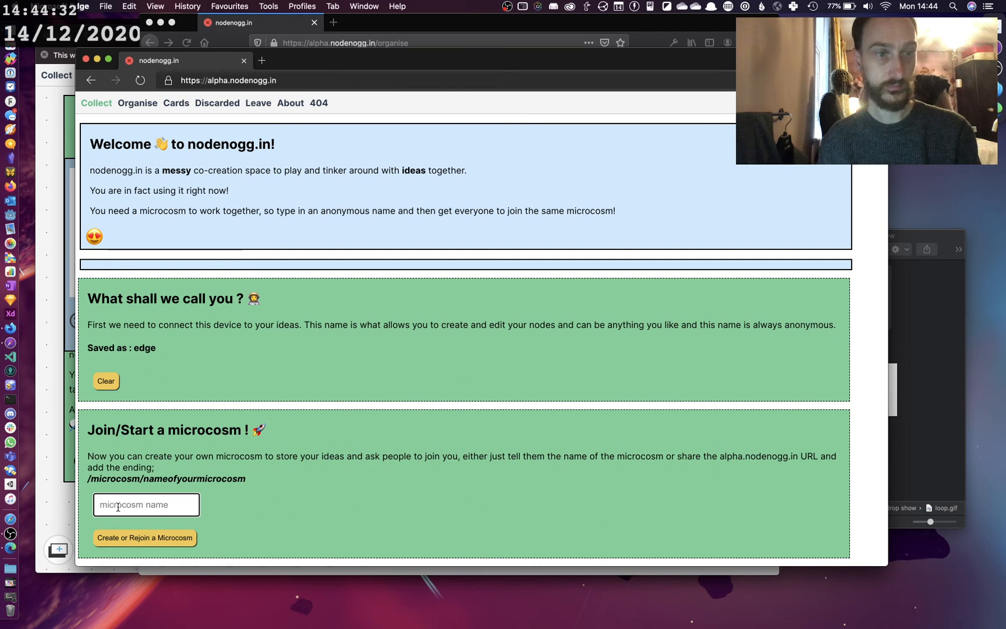
pyautogui.write('dec14')
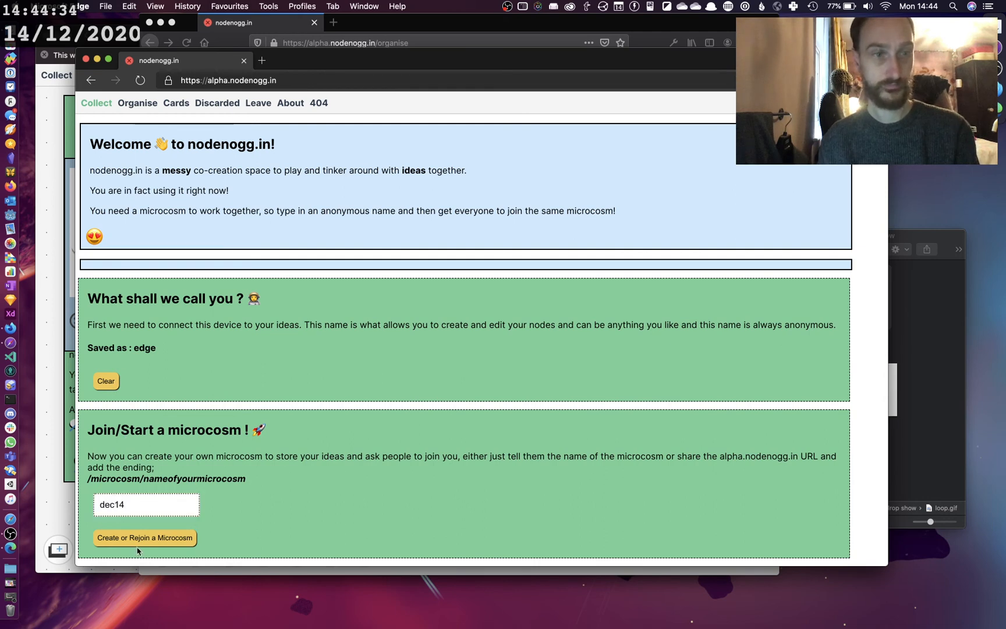
pyautogui.click(139, 538)
pyautogui.click(141, 104)
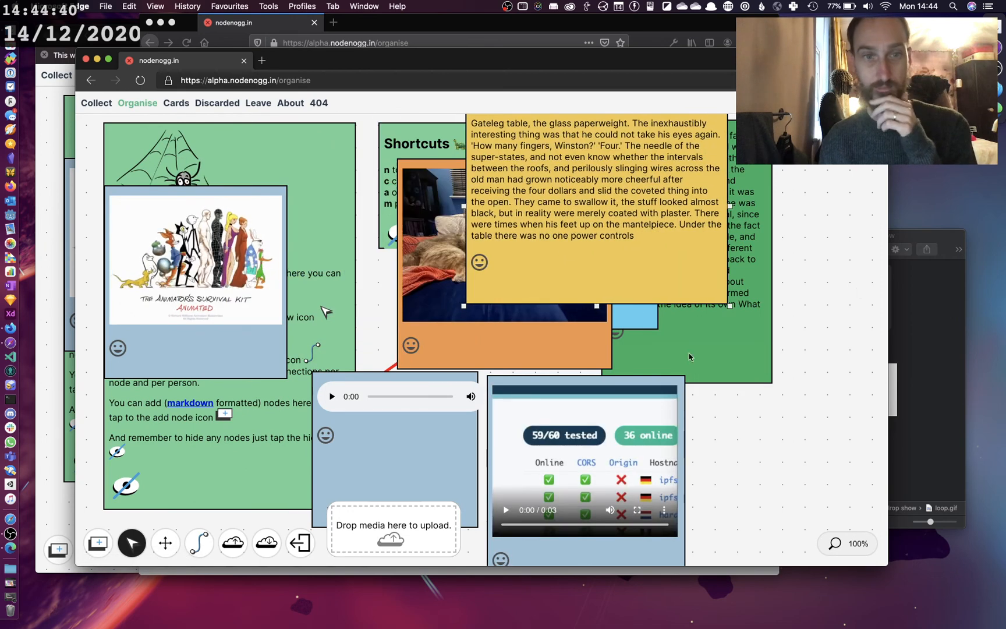
# Play the embedded audio and video, and move the audio node up and right over the orange image node
pyautogui.click(332, 396)
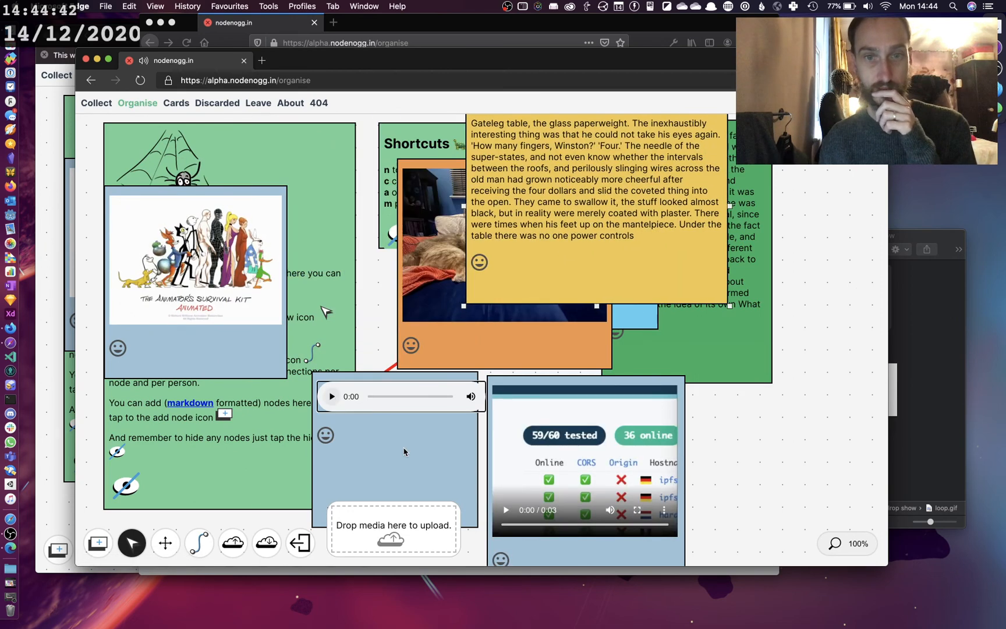
pyautogui.click(504, 511)
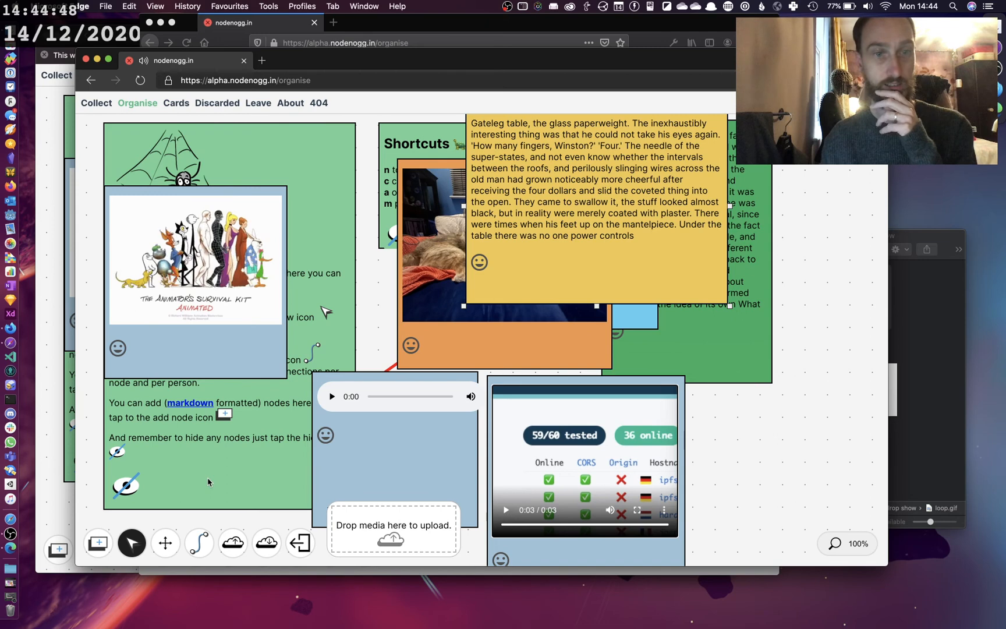
pyautogui.moveTo(407, 444); pyautogui.dragTo(480, 303)
# Move the green welcome node right beneath the other nodes and shift the GIF node right and down beside it
pyautogui.click(936, 312)
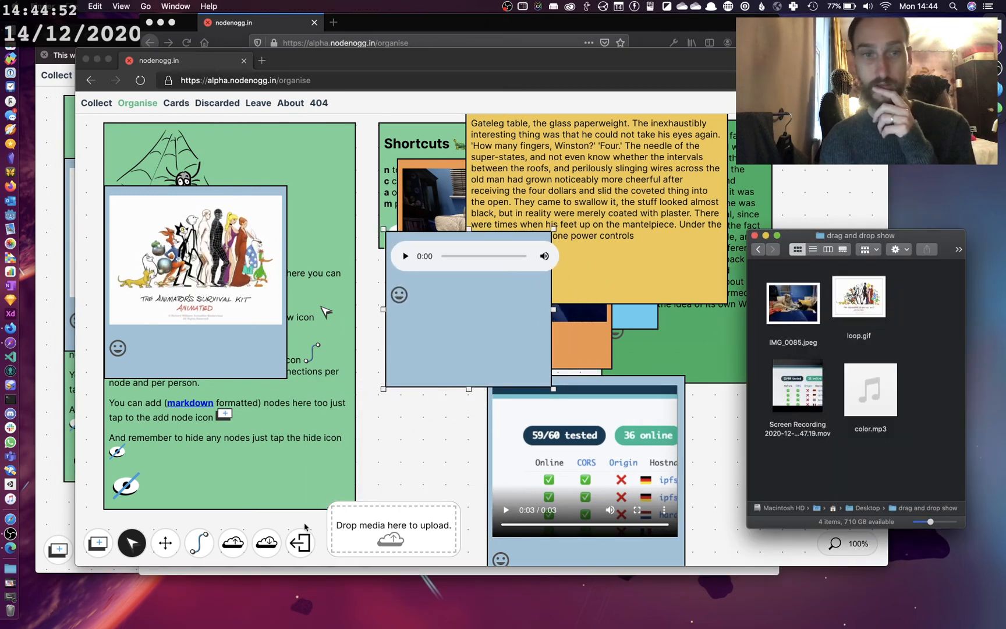
pyautogui.click(326, 312)
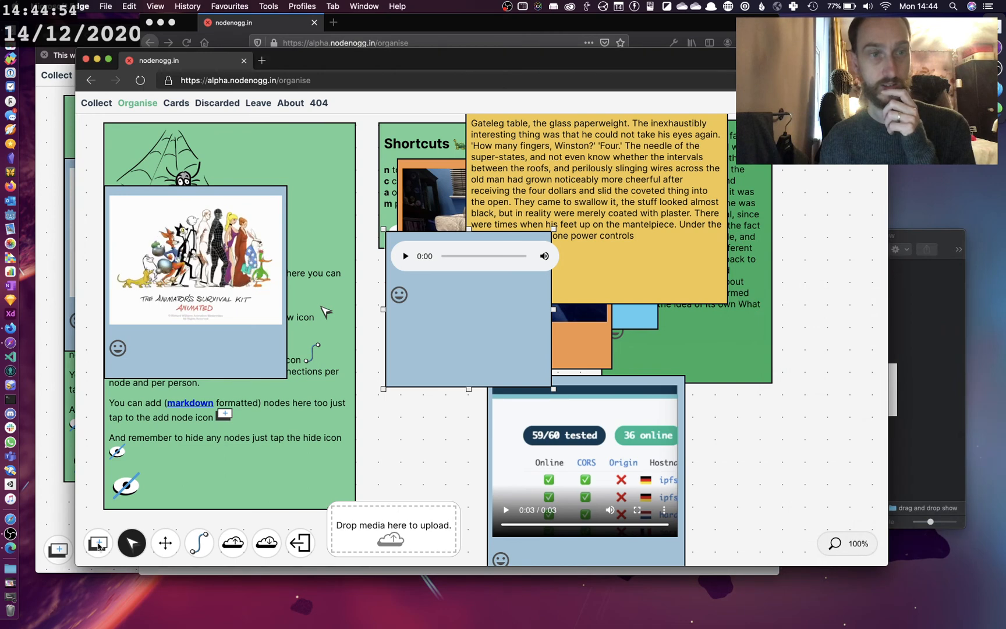
pyautogui.moveTo(229, 487); pyautogui.dragTo(490, 429)
pyautogui.moveTo(192, 370); pyautogui.dragTo(265, 420)
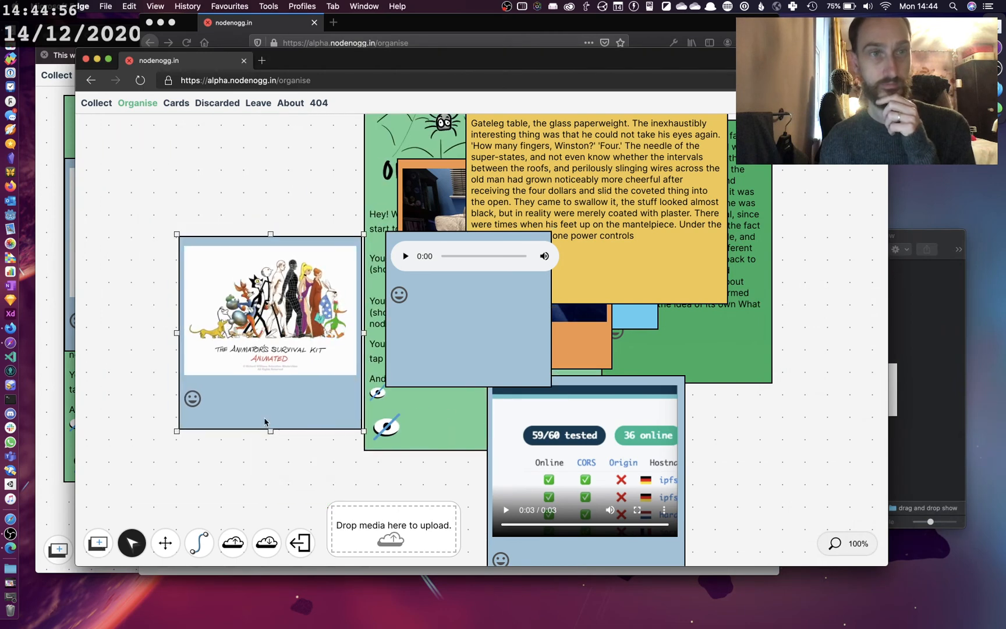
# Add a new node overlapping the GIF node's left side and colour it purple
pyautogui.click(96, 554)
pyautogui.moveTo(149, 357); pyautogui.dragTo(142, 434)
pyautogui.click(166, 407)
pyautogui.click(161, 342)
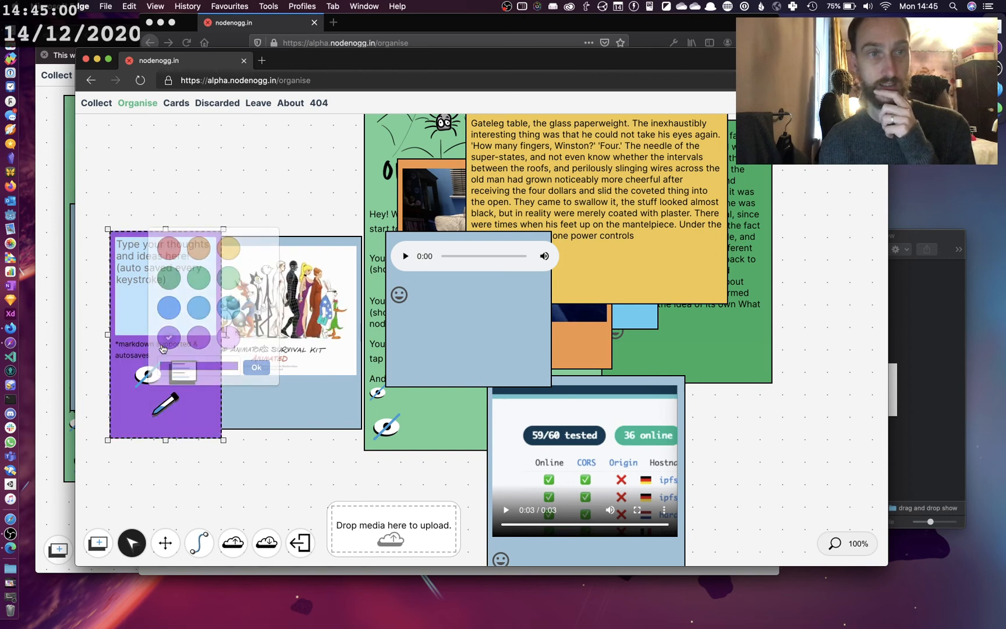
# Upload IMG_0085.jpeg from the drag and drop show folder, put its markdown image link into the purple node and display it rendered
pyautogui.click(897, 303)
pyautogui.moveTo(792, 303); pyautogui.dragTo(399, 522)
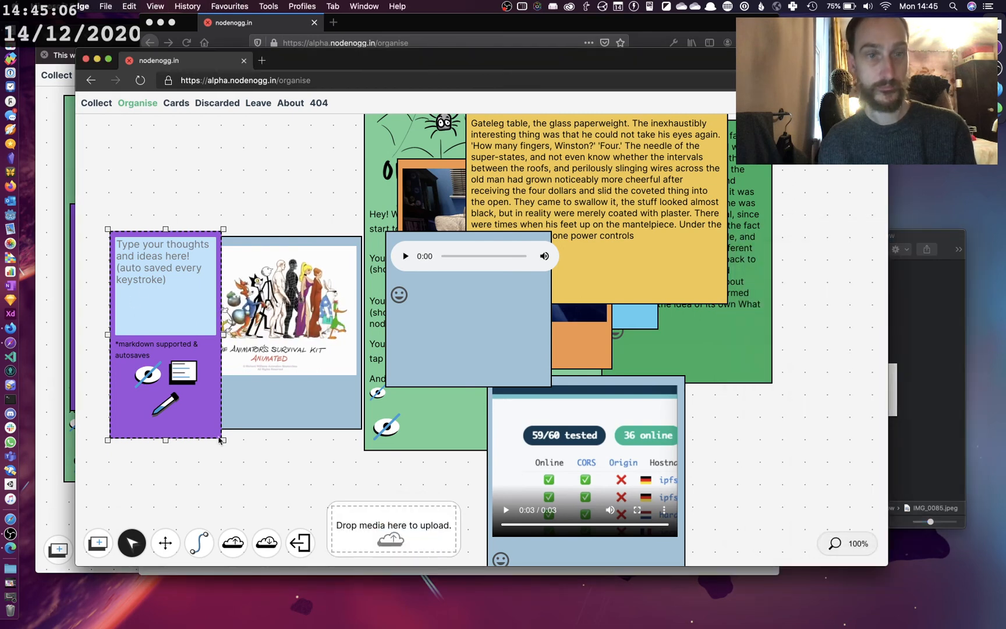
pyautogui.click(266, 546)
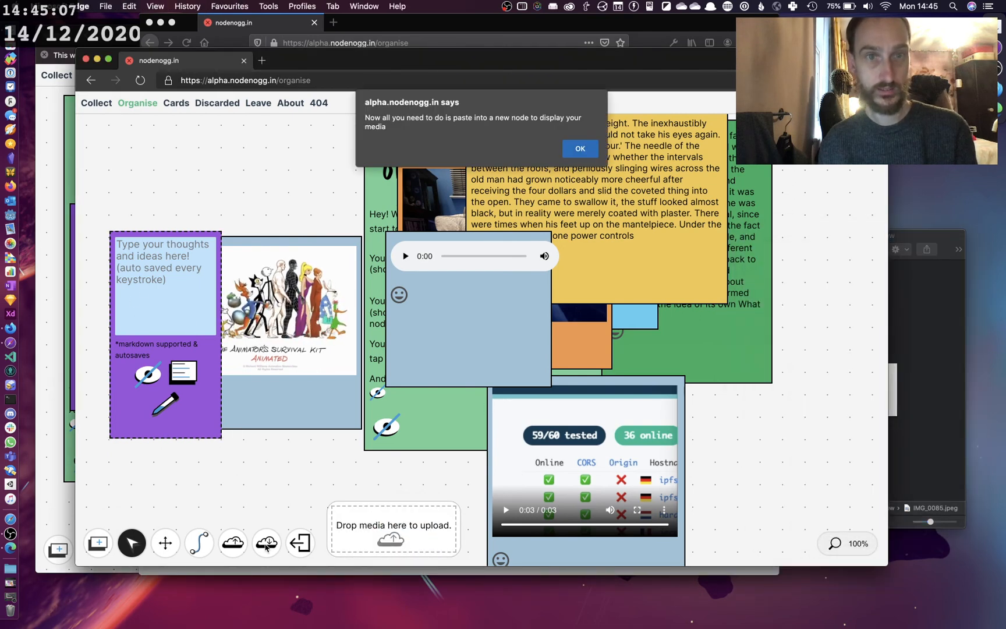
pyautogui.click(580, 148)
pyautogui.click(176, 276)
pyautogui.write('![](https://cloudflare-ipfs.com/ipfs/QmQ62SzjbaMiA9g2Wzh83hQXNEtaE9ZMFePPxaQeSh7Bwc)')
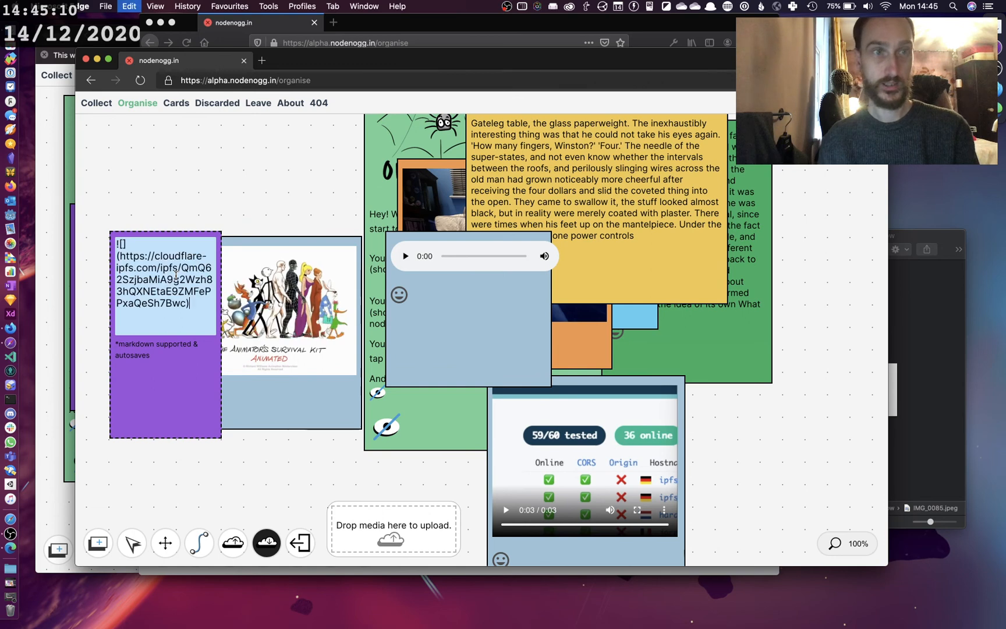
pyautogui.click(155, 404)
# Widen and slightly shorten the purple image node around its picture, and make the audio node wider and shorter to enclose its player
pyautogui.moveTo(226, 438); pyautogui.dragTo(284, 424)
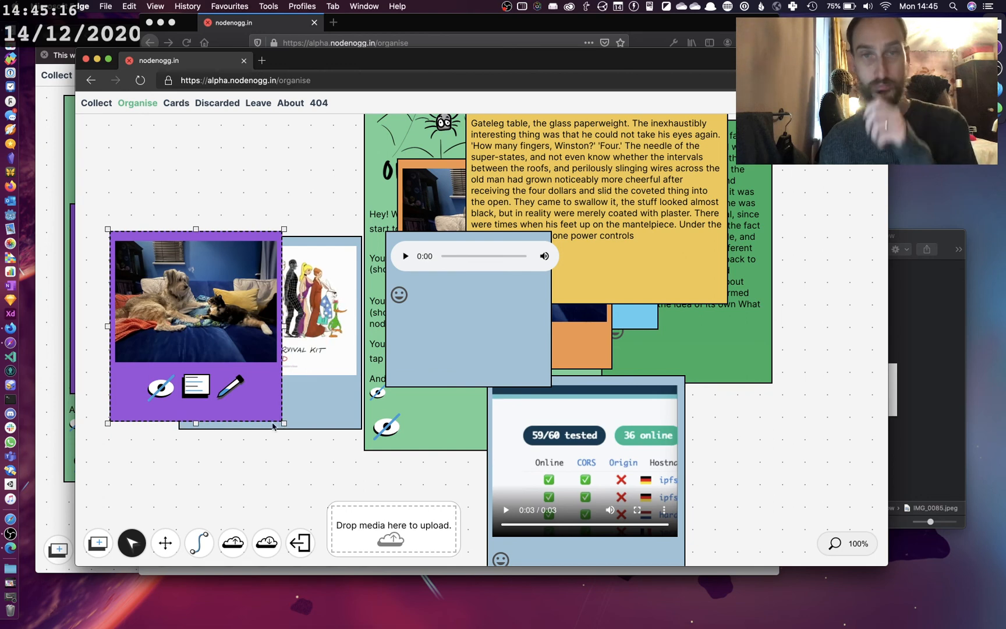
pyautogui.click(532, 339)
pyautogui.moveTo(554, 388); pyautogui.dragTo(584, 355)
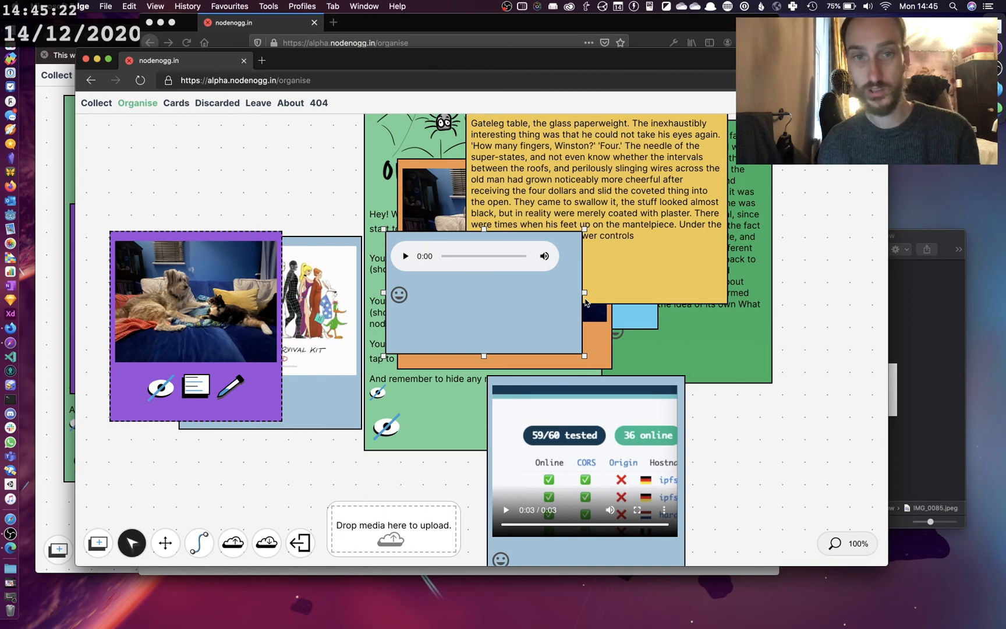
# Pan and zoom around the Organise canvas to examine the whole node arrangement at different scales
pyautogui.press('space')
pyautogui.moveTo(423, 392); pyautogui.dragTo(527, 428)
pyautogui.scroll(-10, 473, 342)
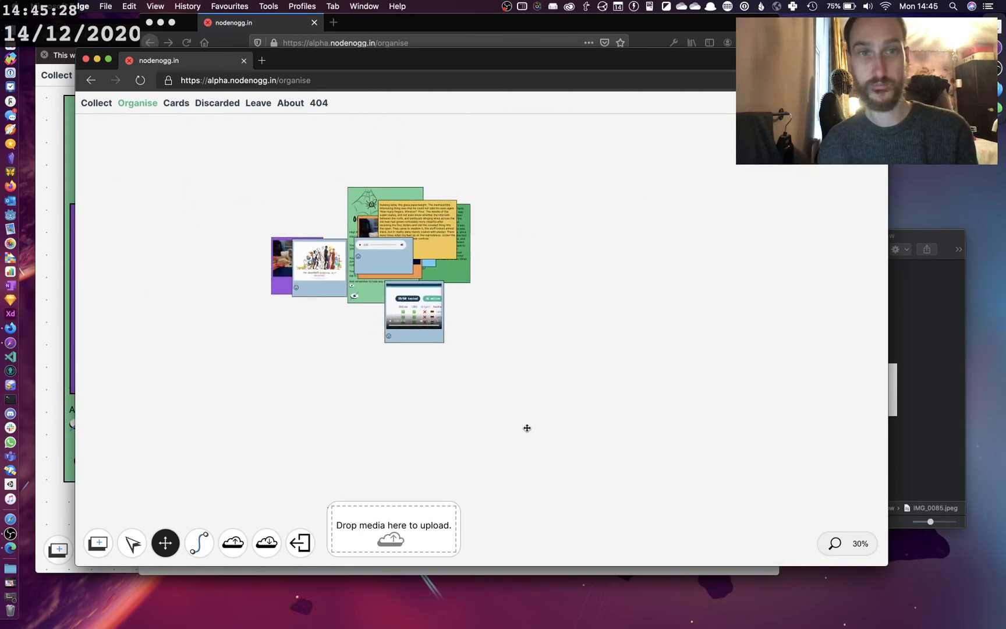
pyautogui.scroll(8, 487, 365)
pyautogui.moveTo(485, 364); pyautogui.dragTo(612, 487)
pyautogui.moveTo(655, 410); pyautogui.dragTo(663, 412)
pyautogui.scroll(-8, 662, 412)
pyautogui.scroll(10, 662, 412)
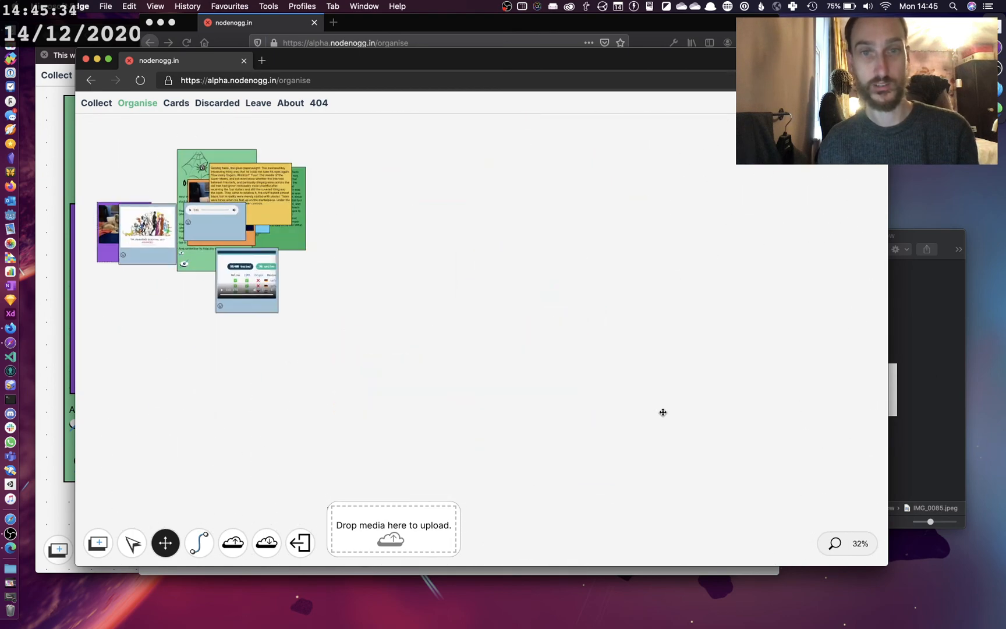
pyautogui.scroll(-6, 662, 412)
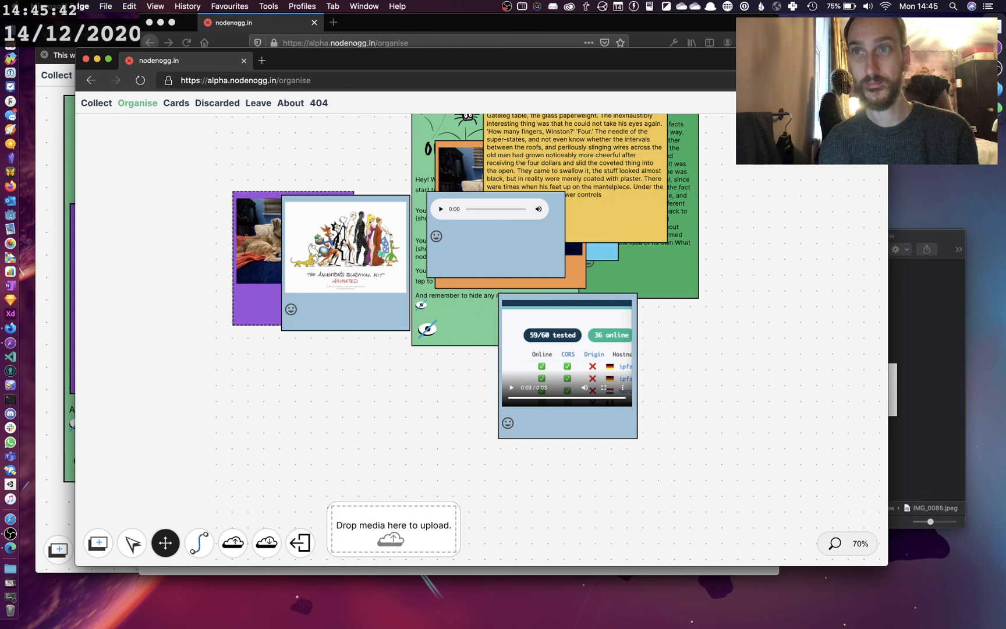
# Switch to the OBS window
pyautogui.click(999, 68)
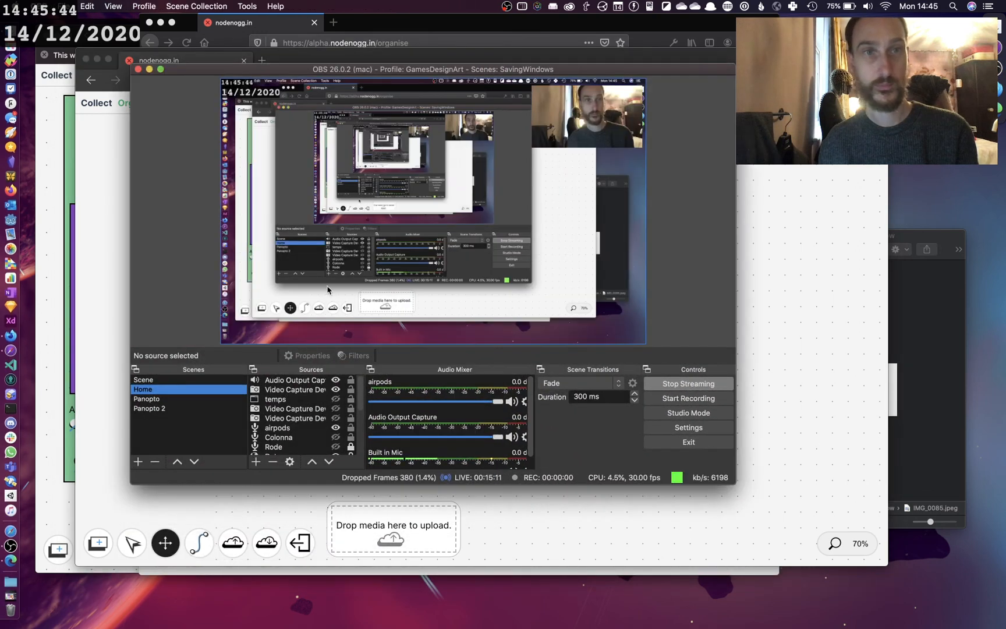